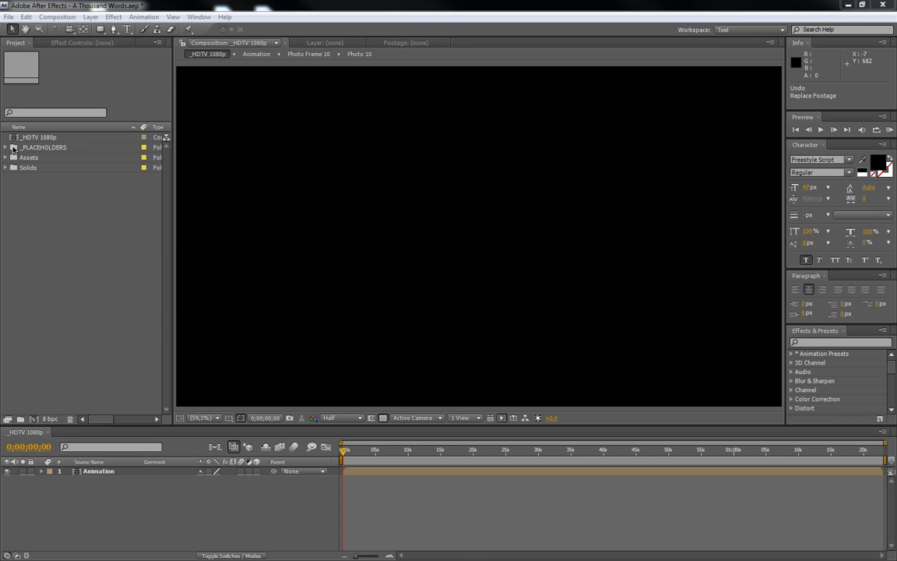
- Open the Camera Shutter composition from the Audio folder inside _PLACEHOLDERS to examine it, and close it again
left_click(28, 148)
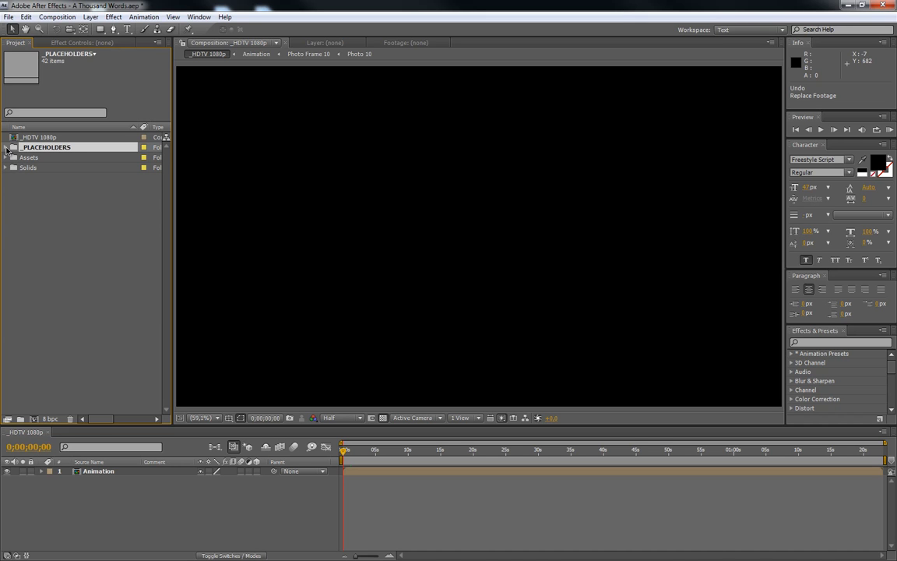
left_click(7, 148)
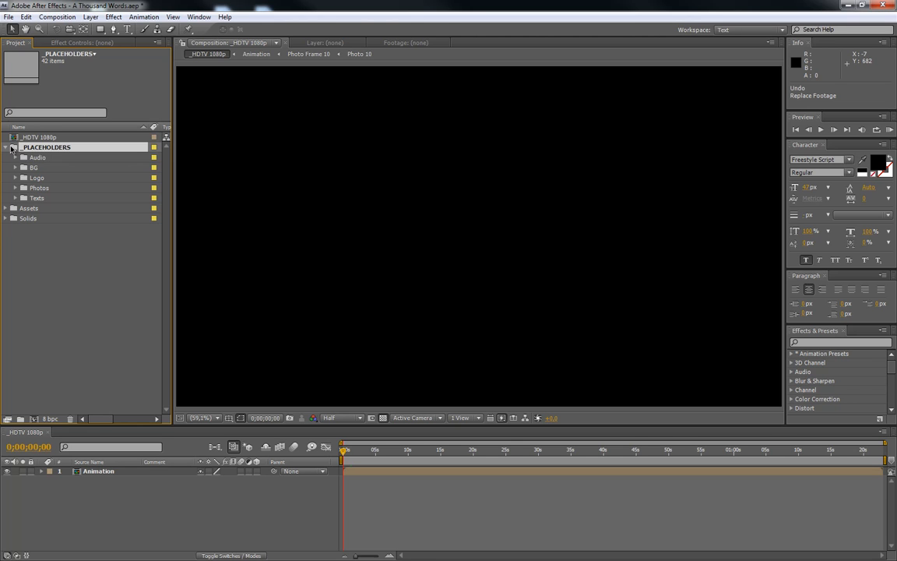
left_click(37, 159)
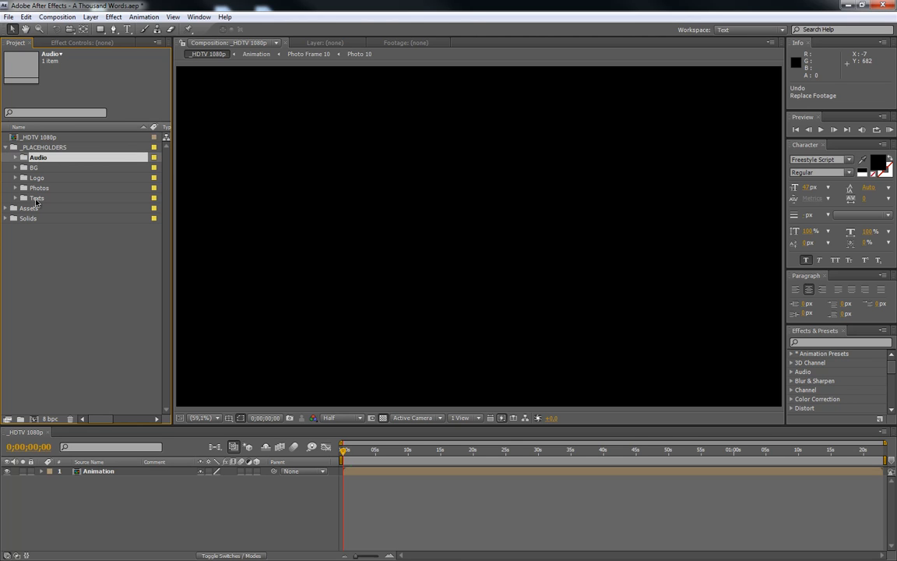
left_click(14, 160)
left_click(67, 167)
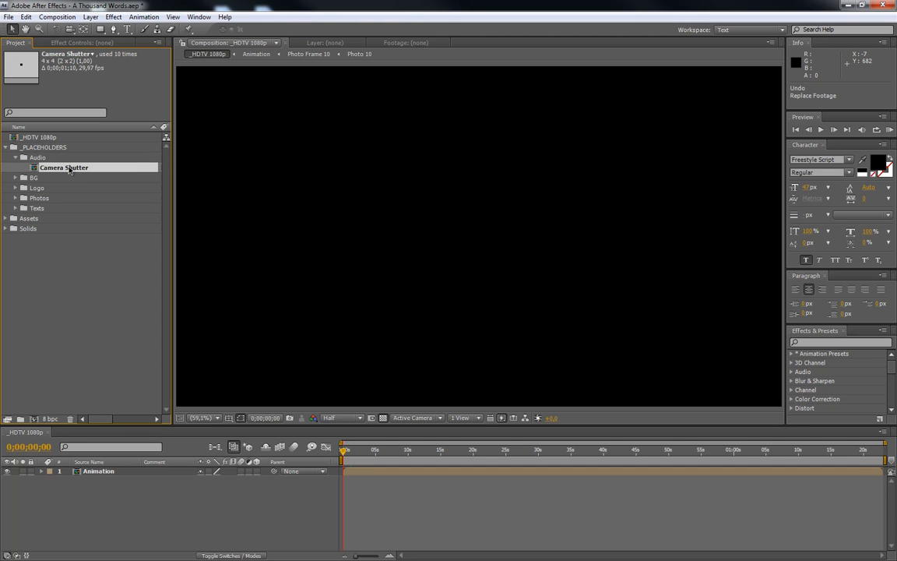
double_click(68, 170)
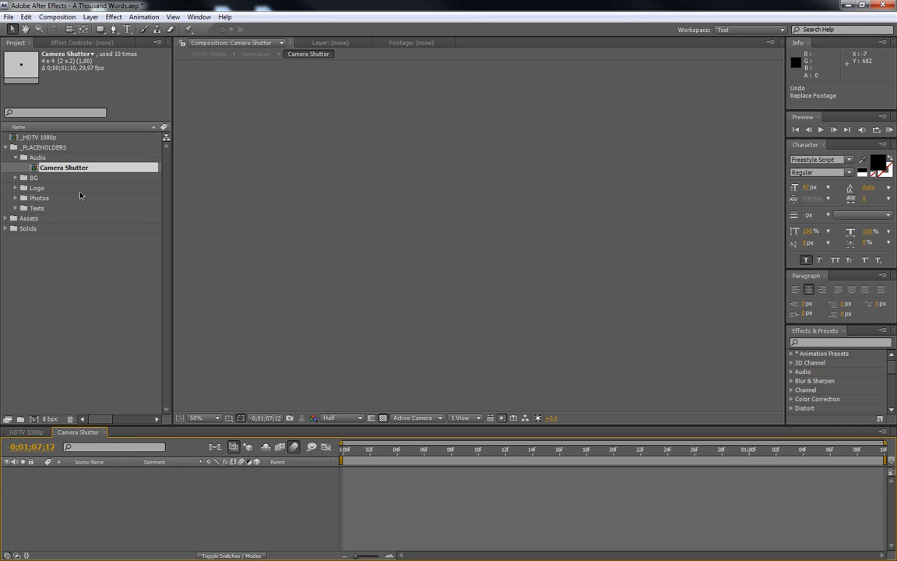
left_click(105, 433)
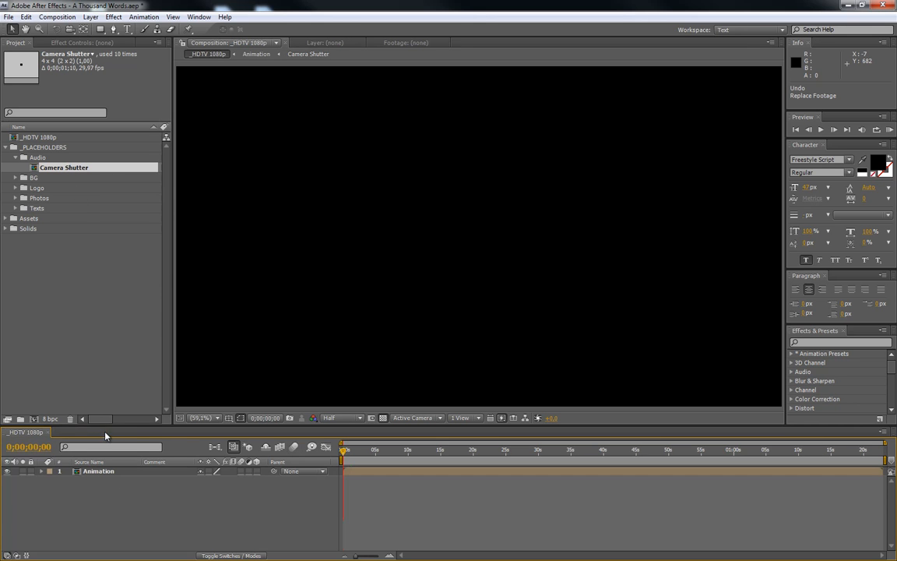
- Collapse the Audio folder and examine the BG composition from the BG placeholder folder, closing it after viewing
left_click(20, 157)
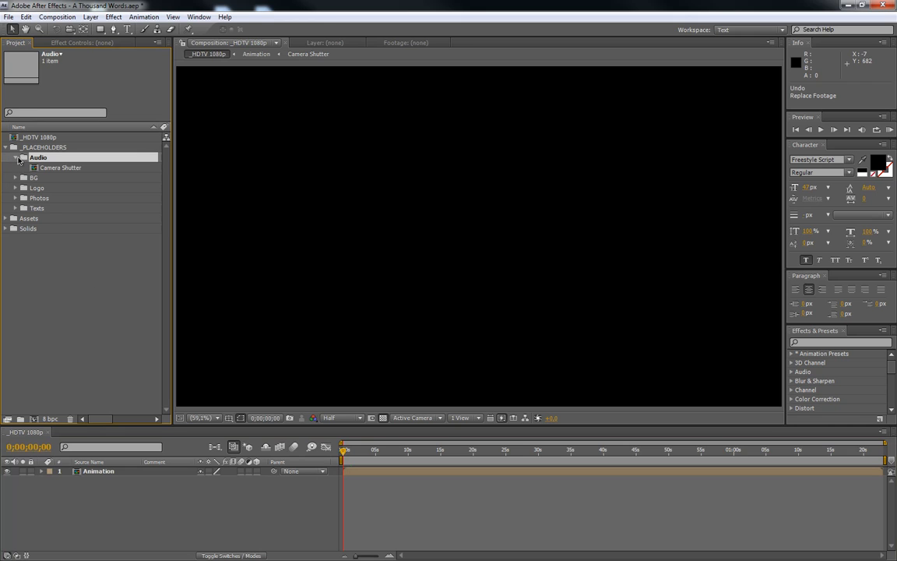
left_click(16, 157)
left_click(15, 167)
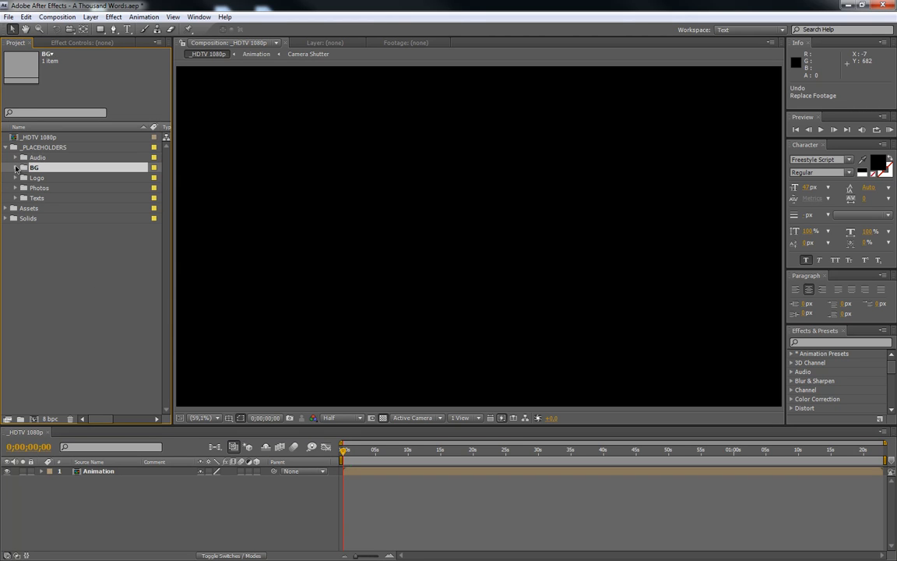
left_click(15, 167)
left_click(44, 179)
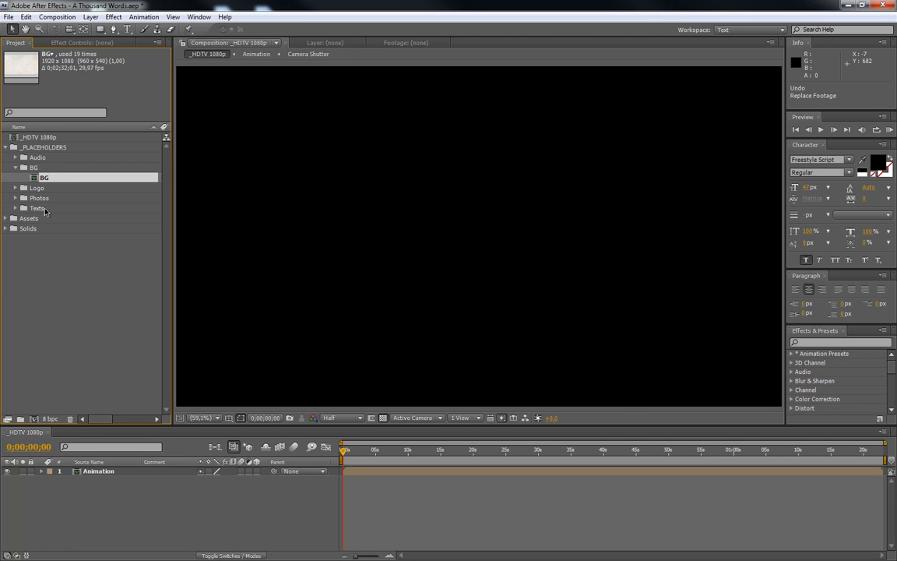
double_click(44, 176)
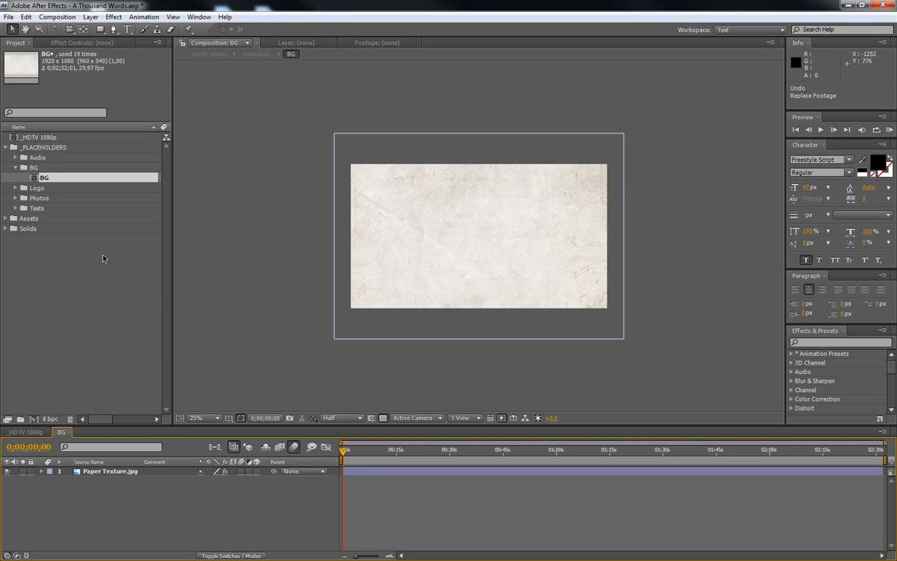
left_click(15, 168)
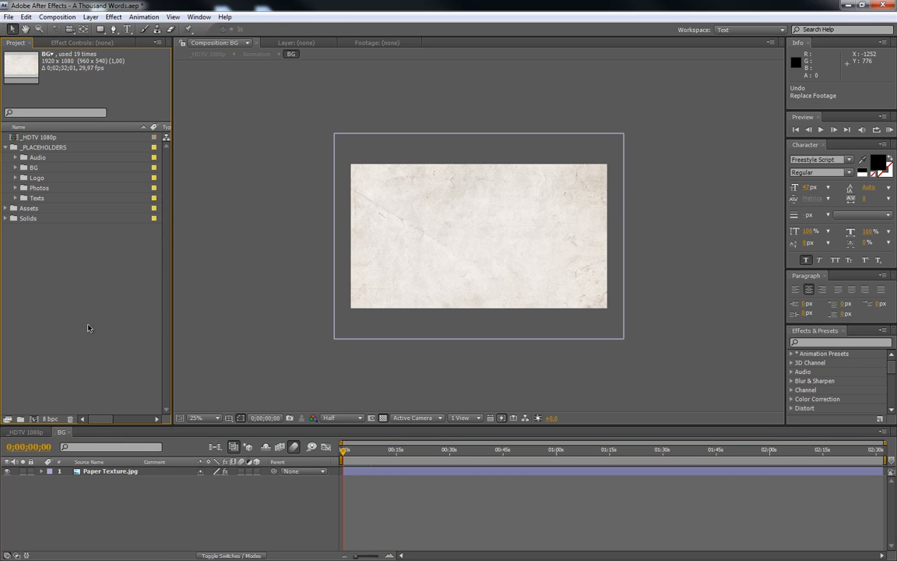
left_click(69, 433)
- Open the Logo composition from the Logo placeholder folder and go to its first frame
left_click(34, 181)
left_click(15, 178)
left_click(50, 199)
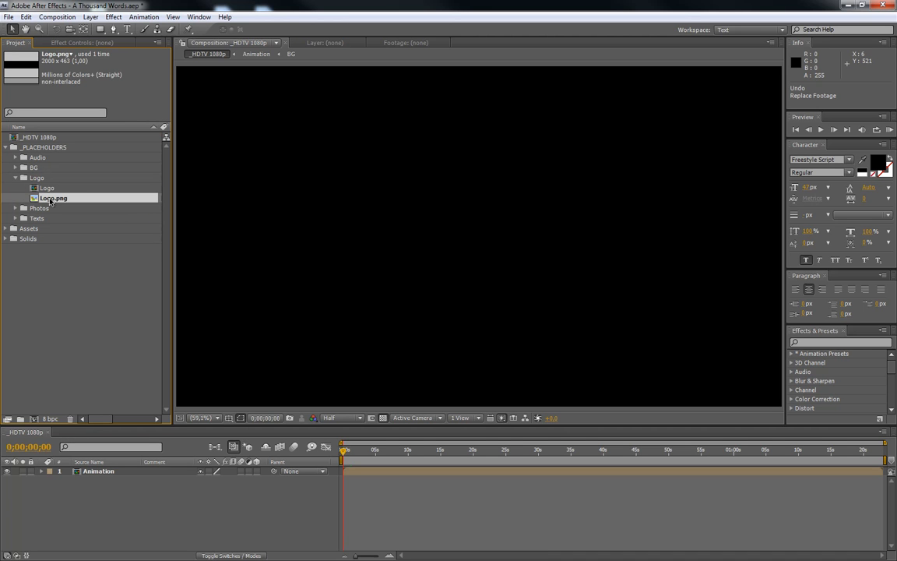
double_click(47, 188)
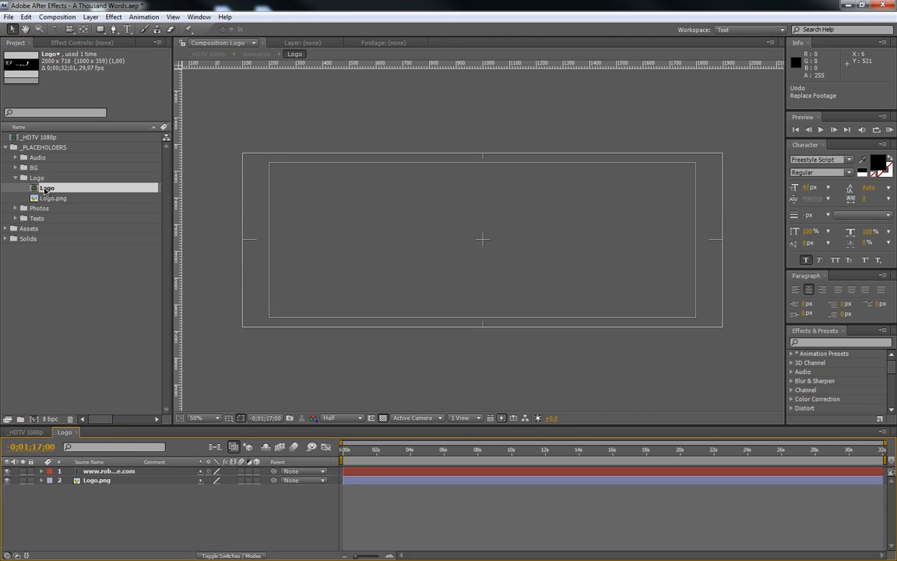
left_click(347, 452)
left_click_drag(345, 454, 340, 452)
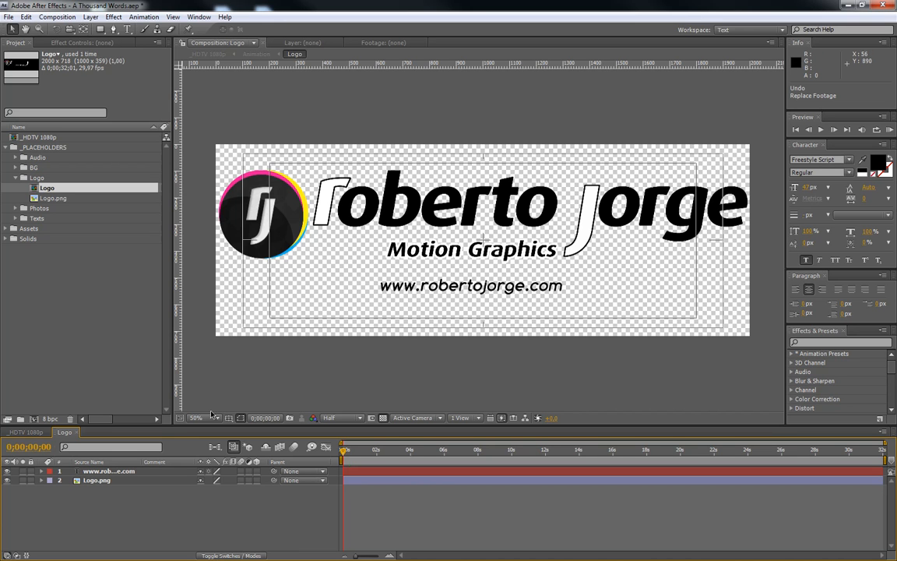
- Hide the Logo.png layer and the website text layer in the Logo composition
left_click(105, 473)
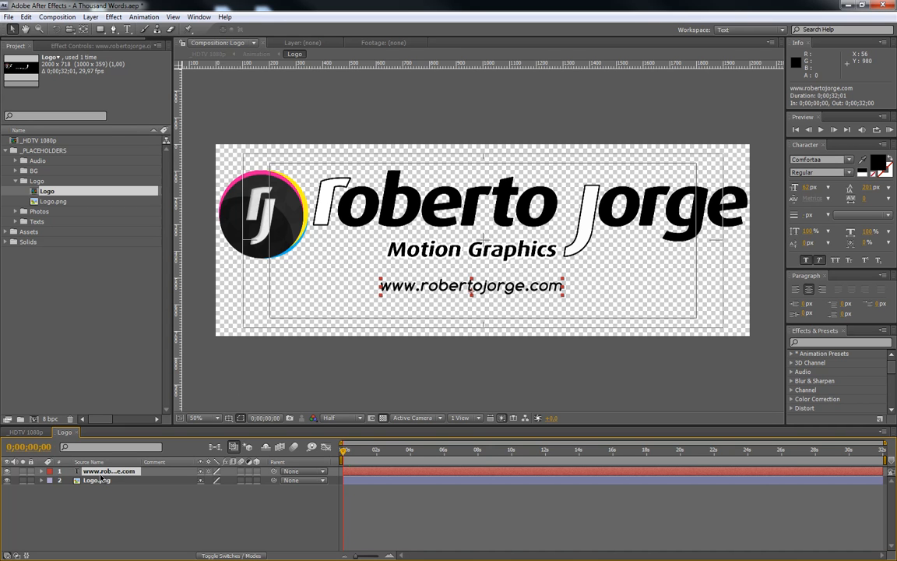
left_click(7, 481)
left_click(7, 471)
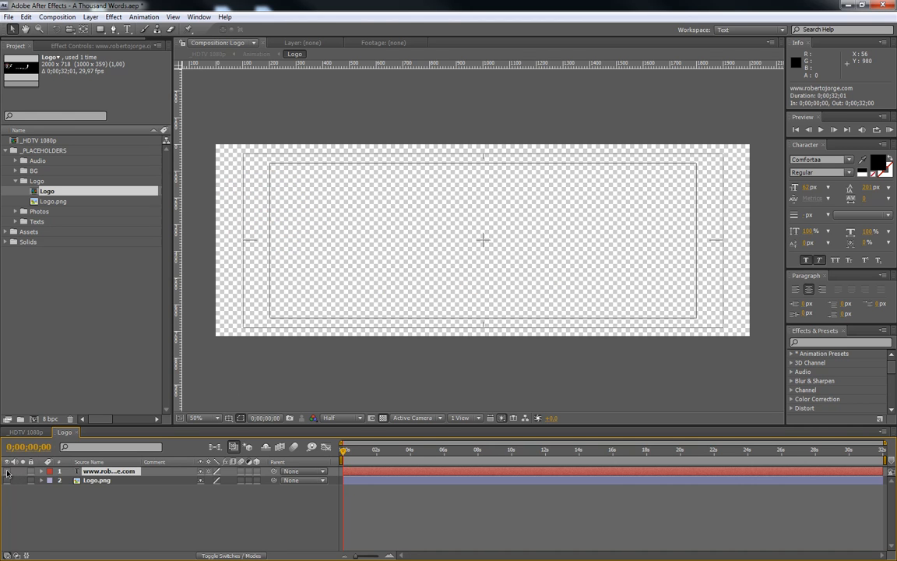
- Add a text layer reading "My Other Message Here ...." to the Logo composition and set its font size to 182 px
right_click(115, 501)
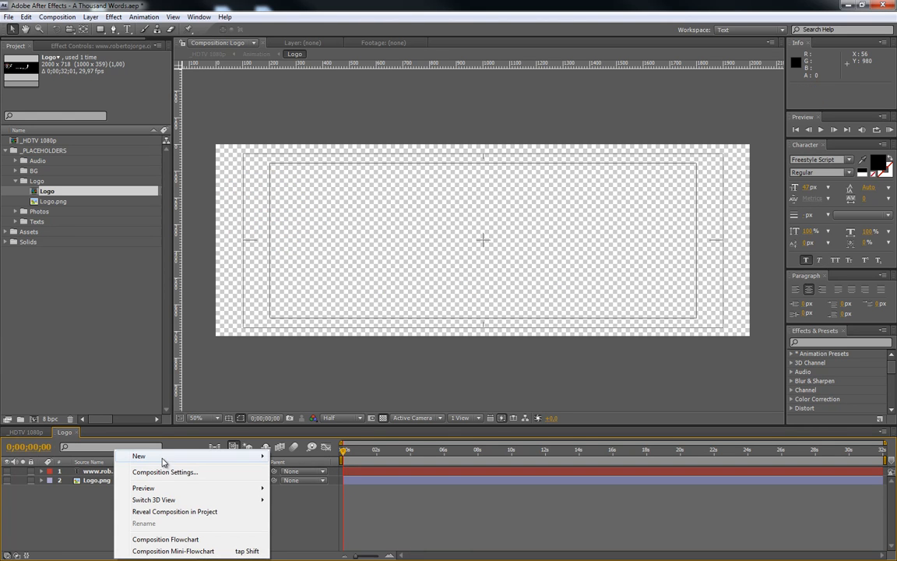
mouse_move(225, 460)
left_click(292, 374)
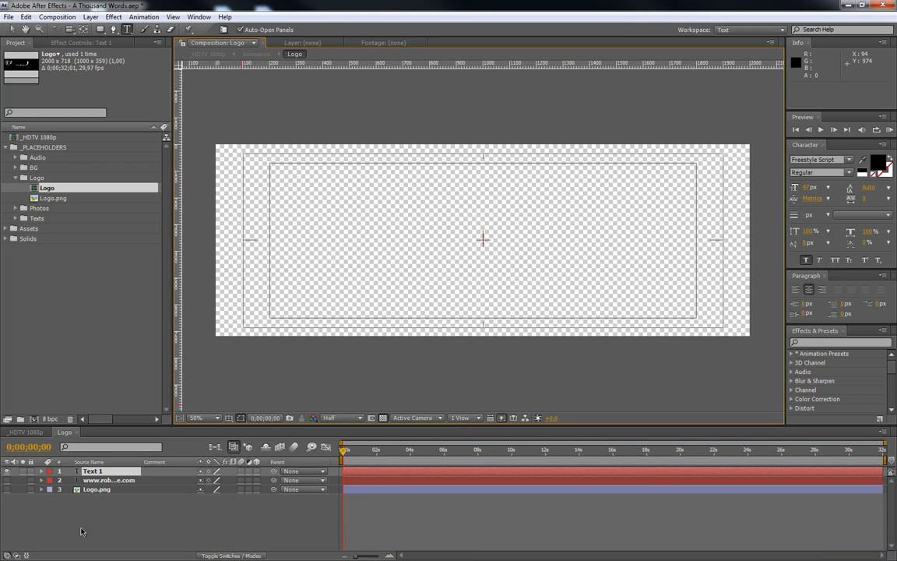
type("My Other Message Here ....")
left_click(104, 472)
left_click_drag(807, 188, 888, 189)
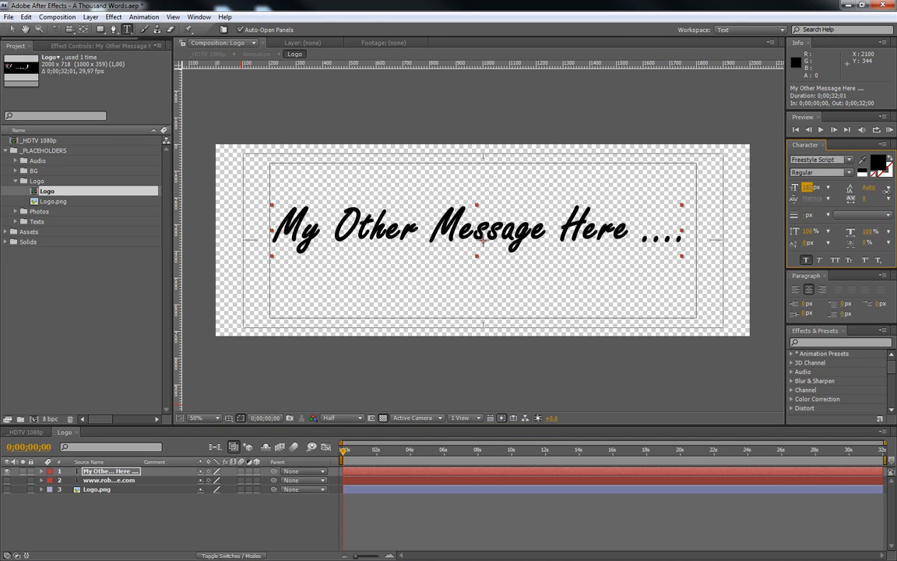
- Check the new message in the _HDTV 1080p composition at 0;01;21;04
left_click(31, 433)
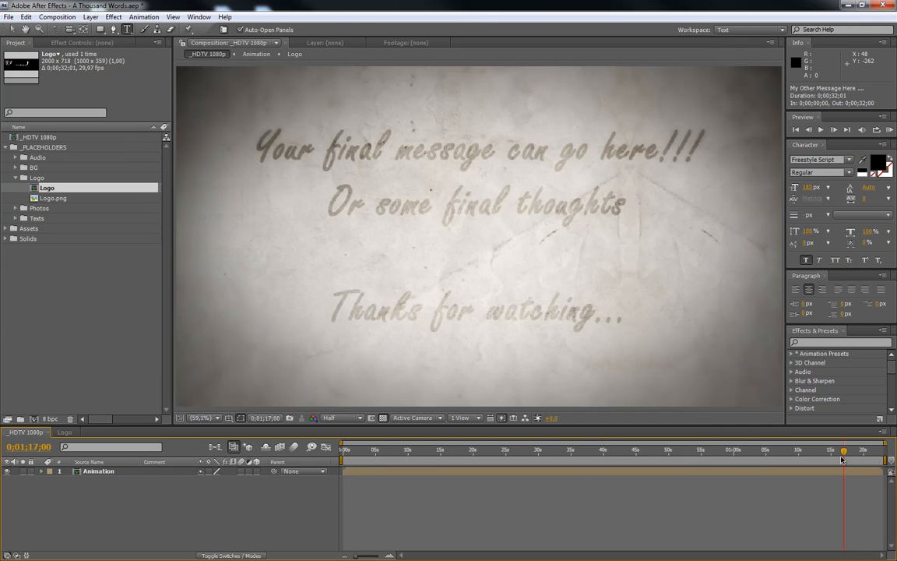
left_click(855, 451)
left_click_drag(857, 453, 872, 454)
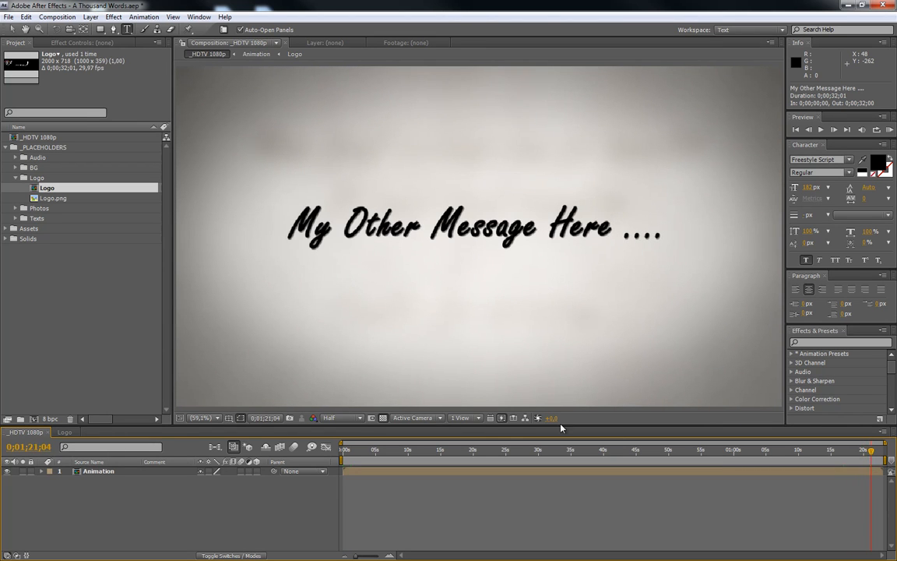
- In the Logo composition, enlarge the message text to 202 px and move it down 34 px, checking it in _HDTV 1080p
left_click(65, 431)
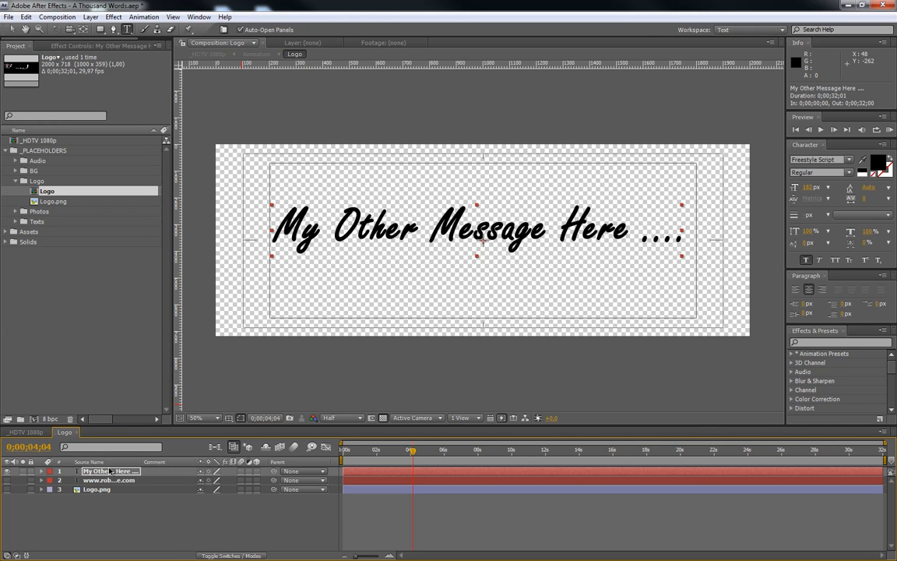
left_click_drag(808, 187, 828, 195)
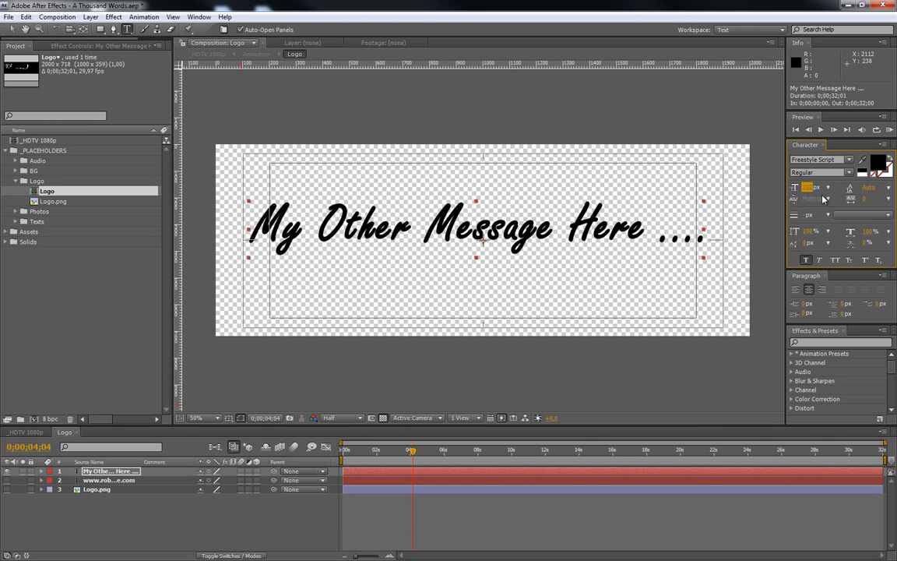
left_click(11, 29)
left_click_drag(458, 225, 460, 233)
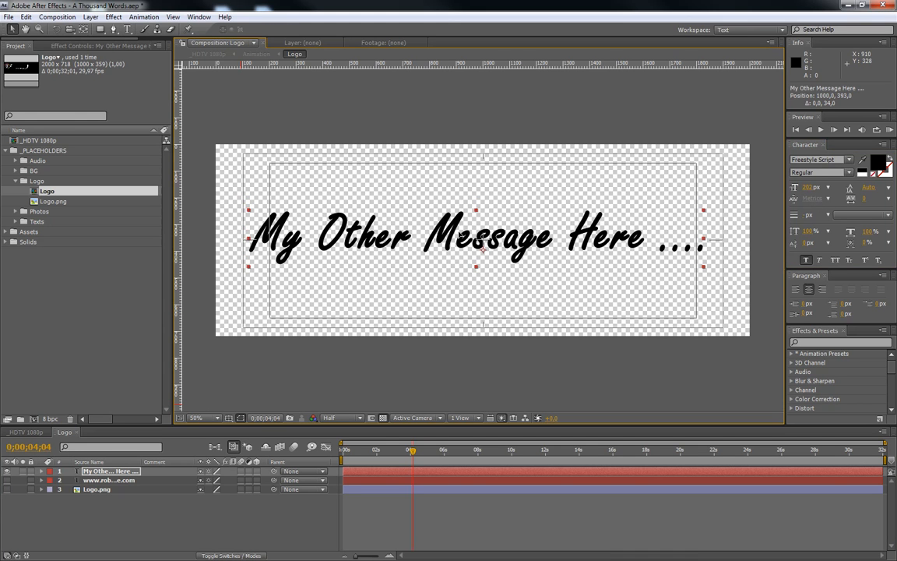
left_click(36, 433)
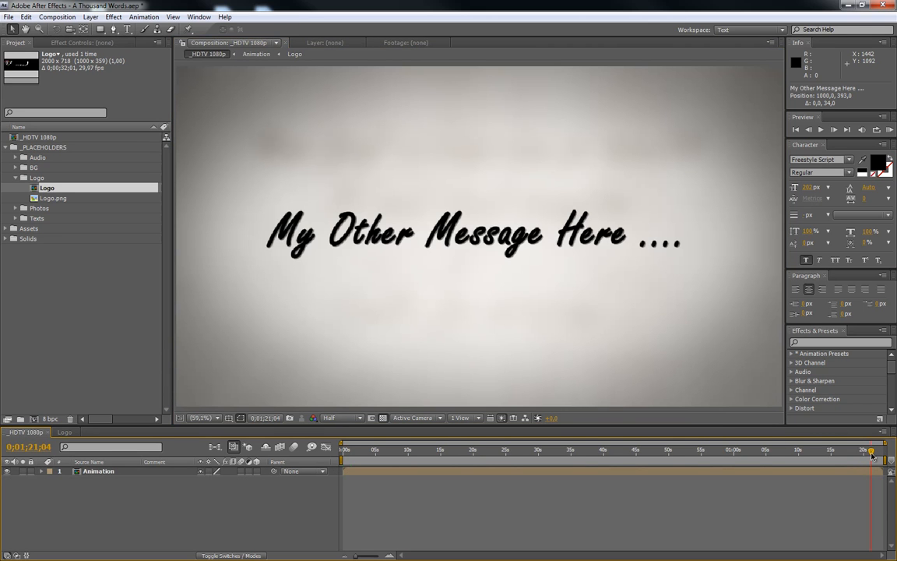
mouse_move(872, 456)
left_mouse_down()
mouse_move(847, 461)
mouse_move(870, 459)
left_mouse_up()
- Make the Logo.png and website text layers of the Logo composition visible again and hide the message text layer
left_click(69, 432)
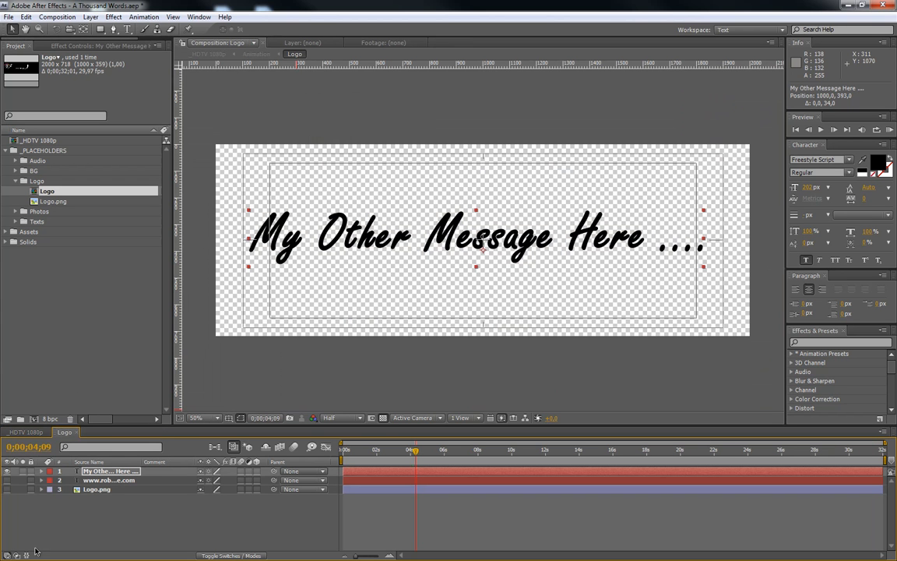
left_click(7, 490)
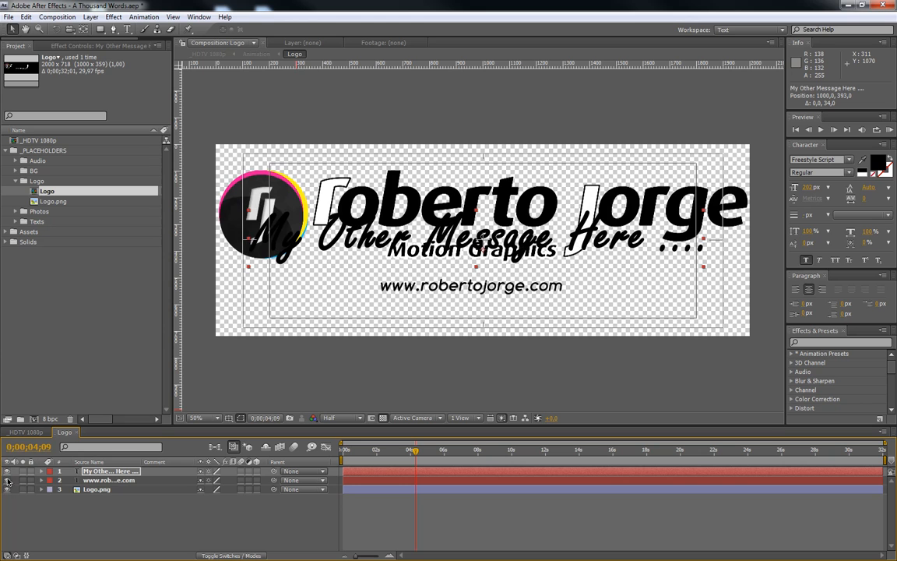
left_click(7, 471)
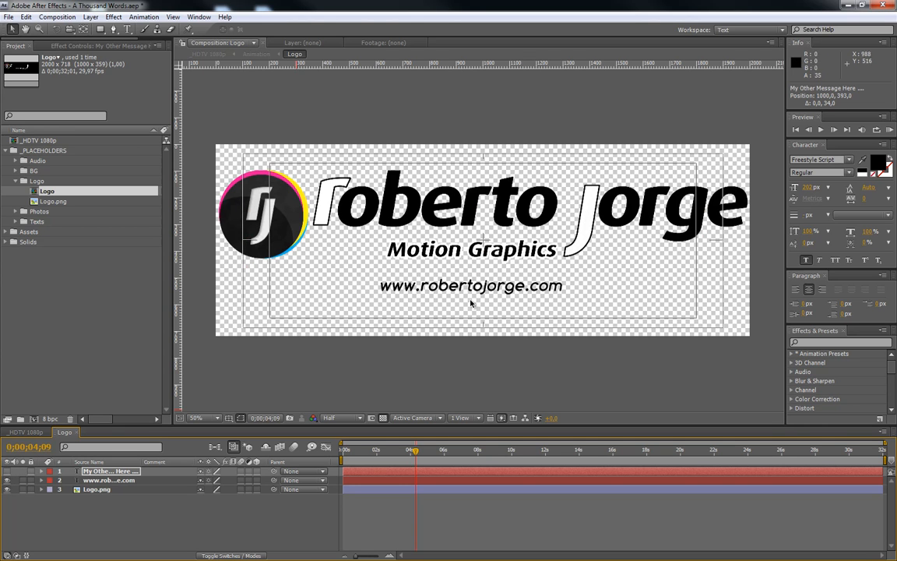
- Try to replace the Logo.png footage with the Logo PNG file from the Logo folder
left_click(61, 203)
right_click(51, 204)
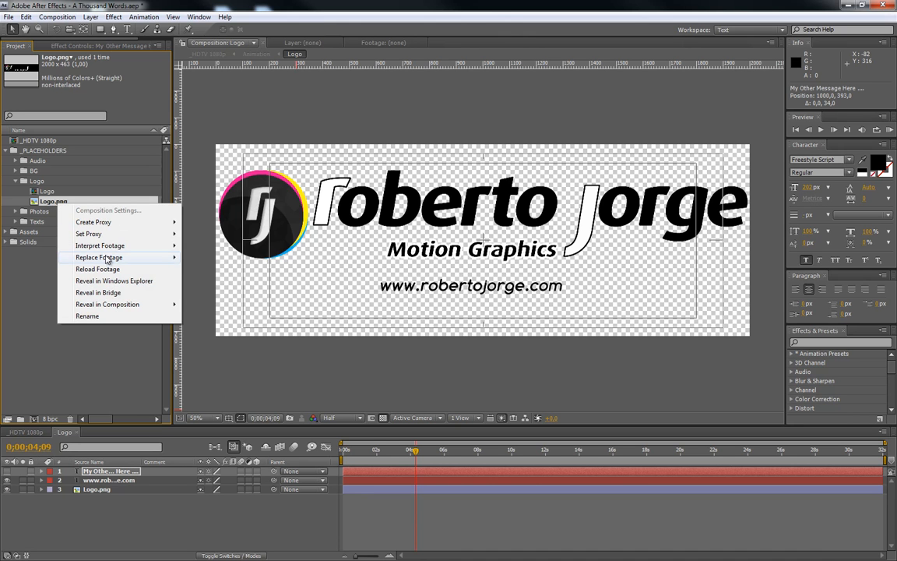
mouse_move(106, 258)
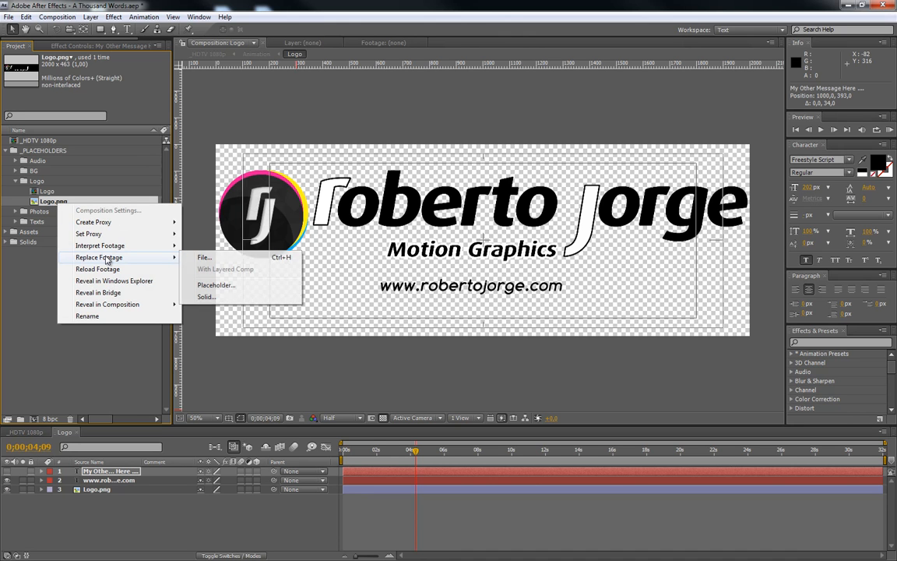
left_click(205, 258)
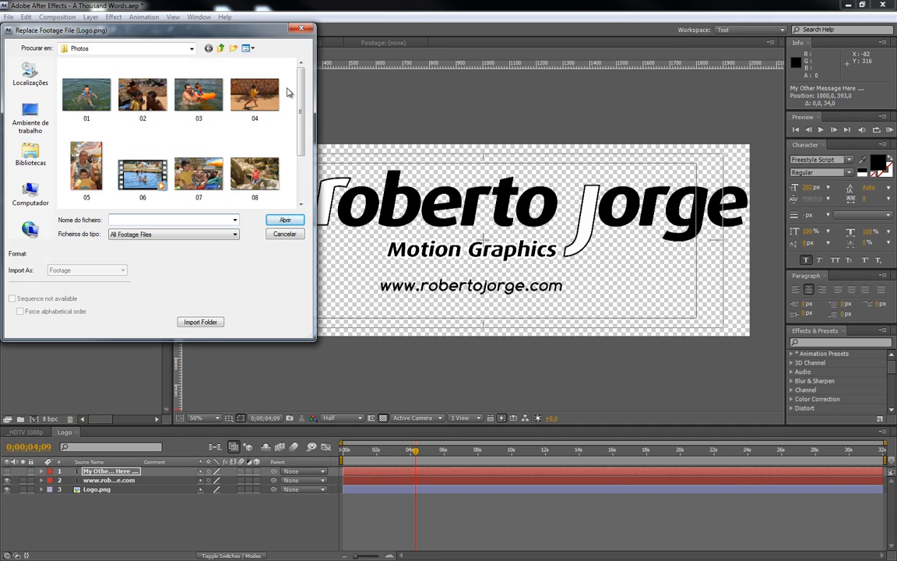
left_click(222, 48)
double_click(88, 89)
left_click(91, 109)
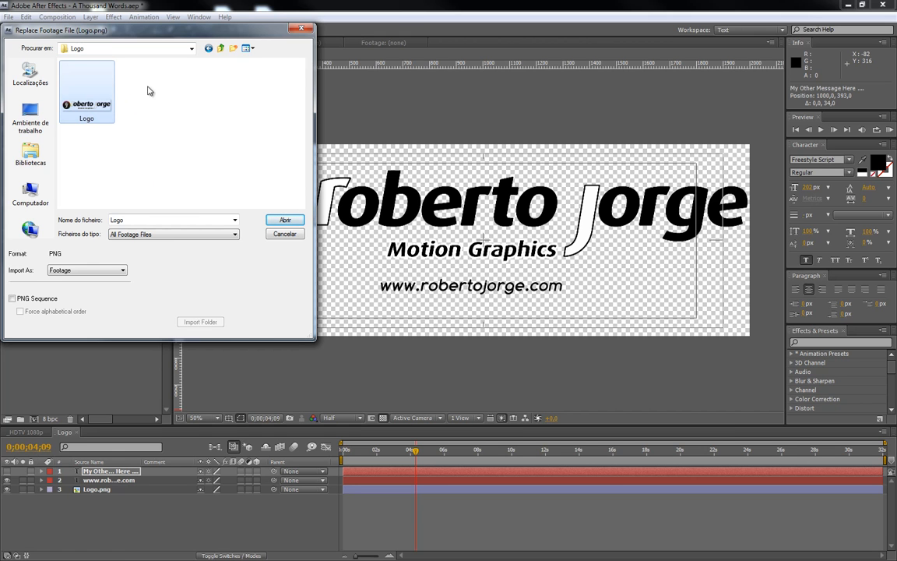
left_click(282, 220)
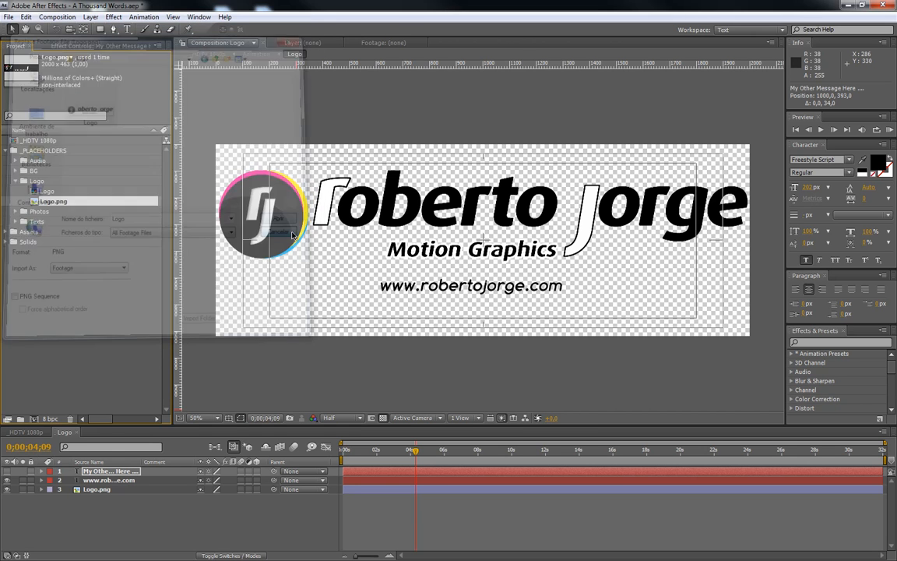
- Scale the Logo.png layer in the Logo composition down to 88%
left_click(103, 489)
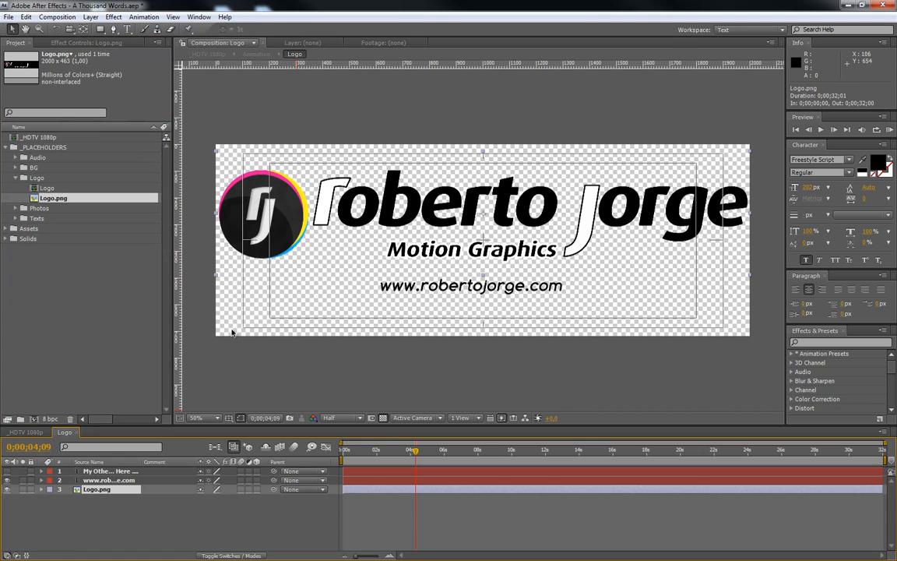
key("s")
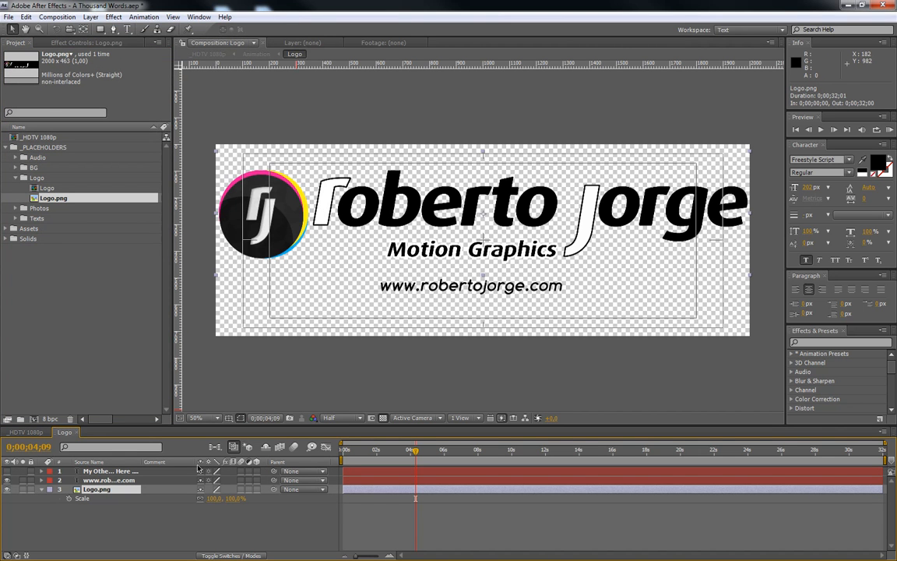
mouse_move(221, 506)
left_mouse_down()
mouse_move(180, 506)
mouse_move(215, 501)
mouse_move(206, 503)
left_mouse_up()
key("s")
key("s")
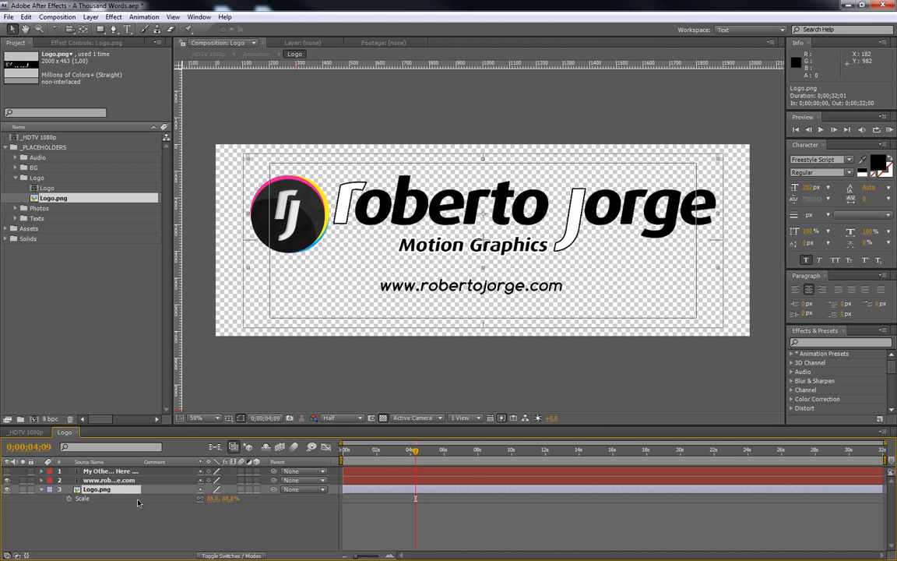
left_click_drag(212, 500, 212, 504)
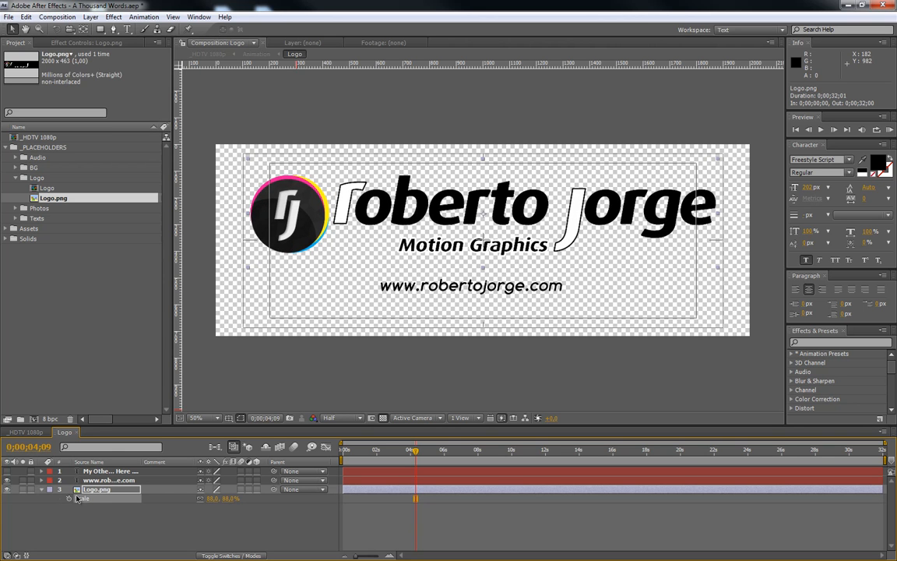
- Check the resized logo in the _HDTV 1080p composition, and scrub back to the final message at 0;01;13;18
left_click(29, 433)
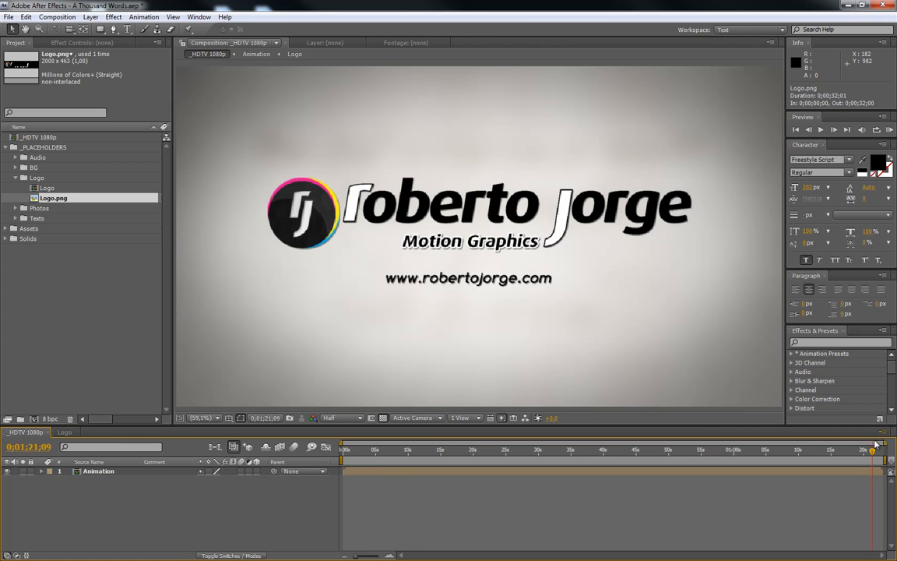
left_click(841, 457)
left_click_drag(841, 456, 822, 454)
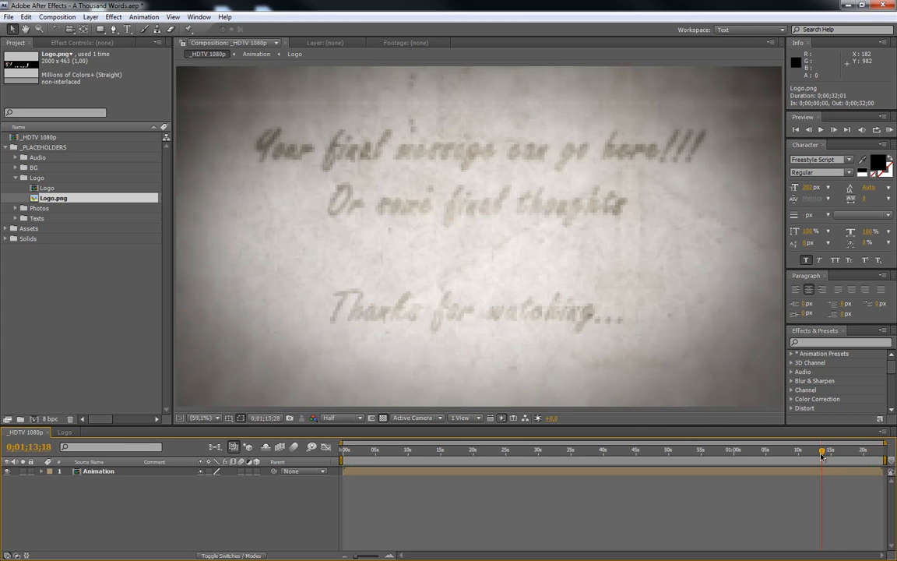
- Expand the Photos placeholder folder and show the first photo placeholder of _HDTV 1080p at 0;00;01;19
left_click(17, 178)
left_click(37, 190)
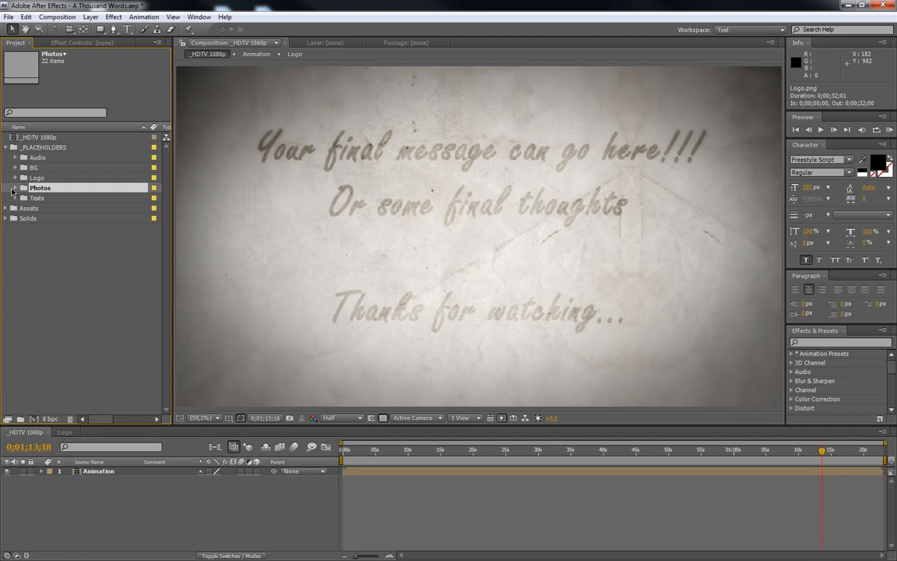
left_click(16, 188)
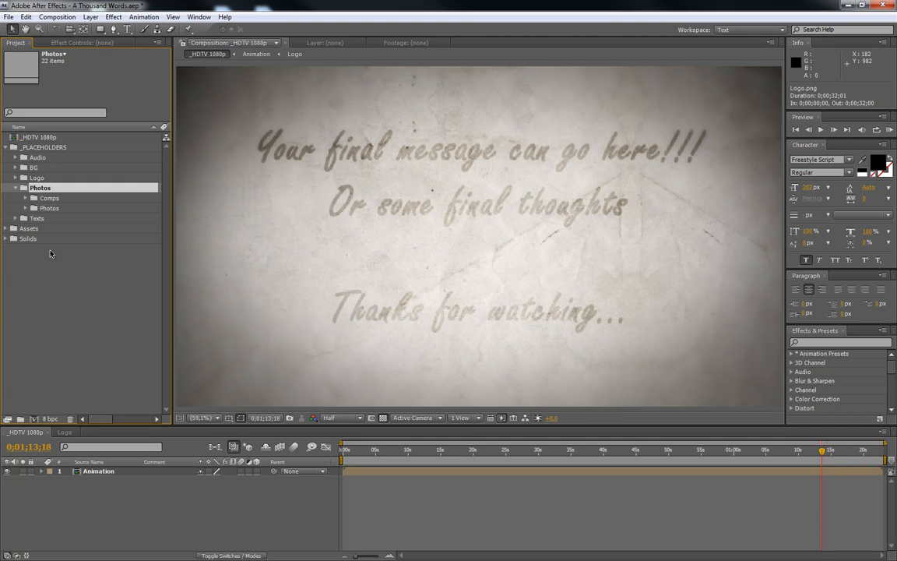
left_click(353, 451)
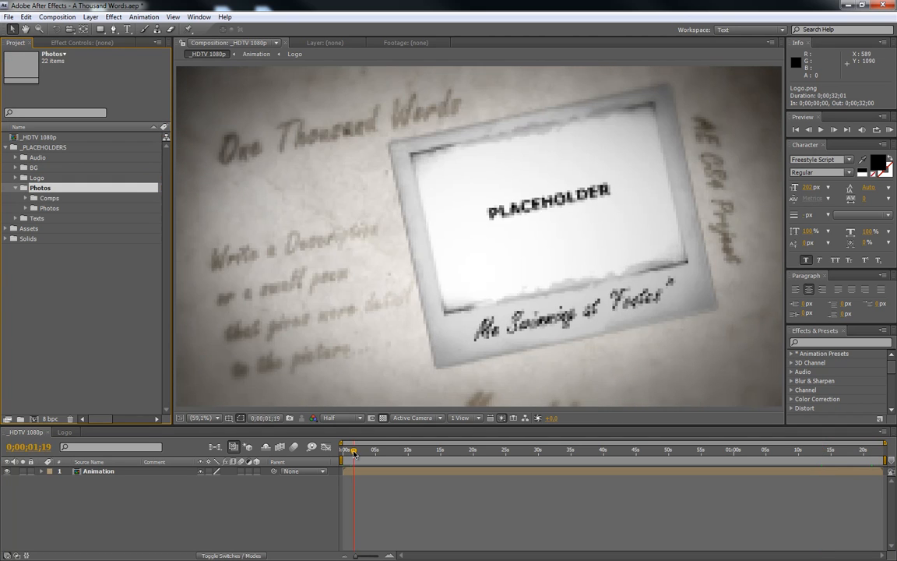
left_click(44, 200)
left_click(46, 209)
left_click(50, 199)
left_click(51, 210)
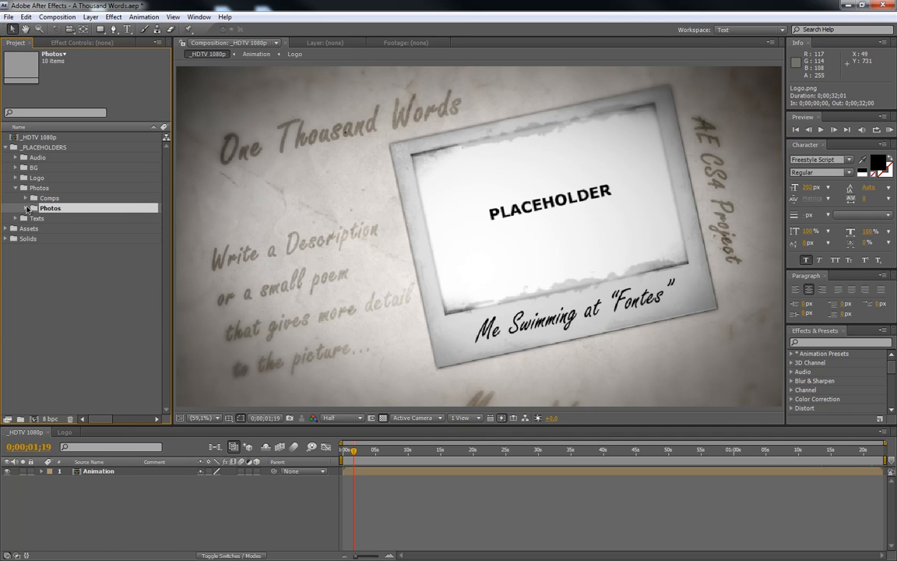
- Replace the 01.jpg placeholder footage in the Photos subfolder with picture 01 from the Photos folder on disk
left_click(27, 209)
key("Down")
key("Down")
key("Down")
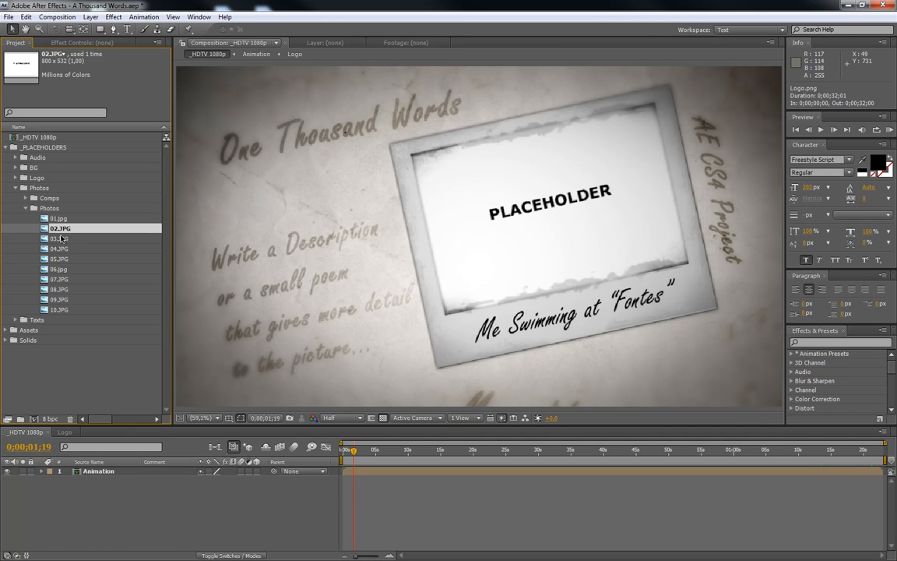
left_click(58, 219)
right_click(59, 220)
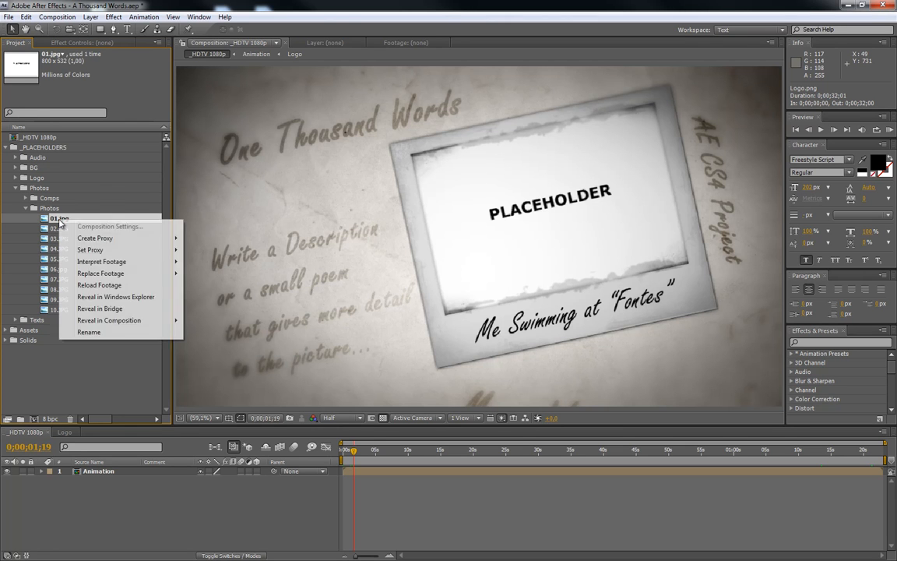
mouse_move(111, 277)
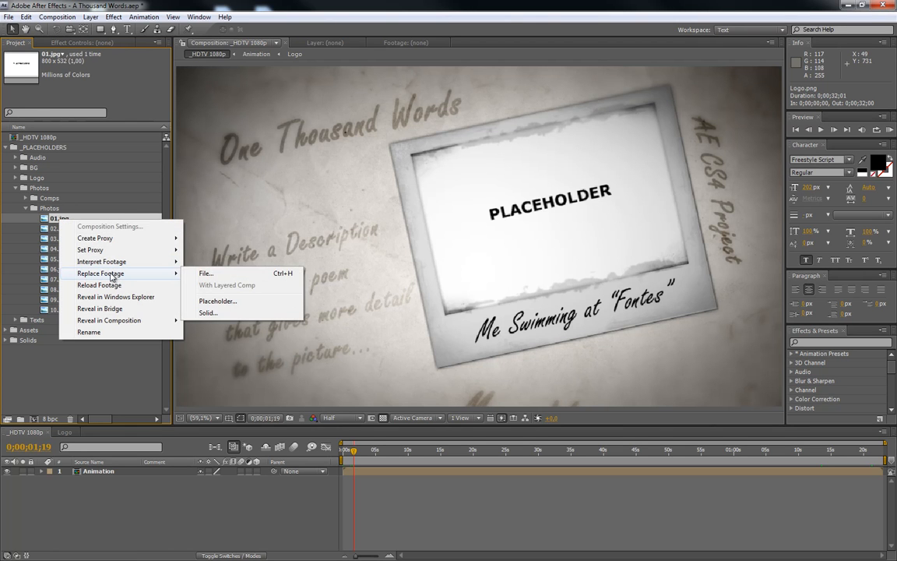
left_click(227, 274)
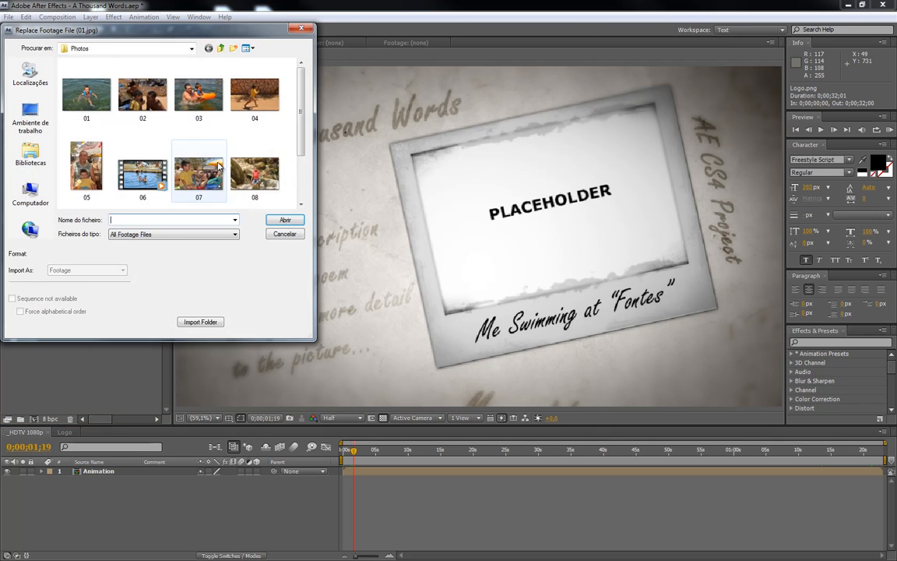
left_click(285, 219)
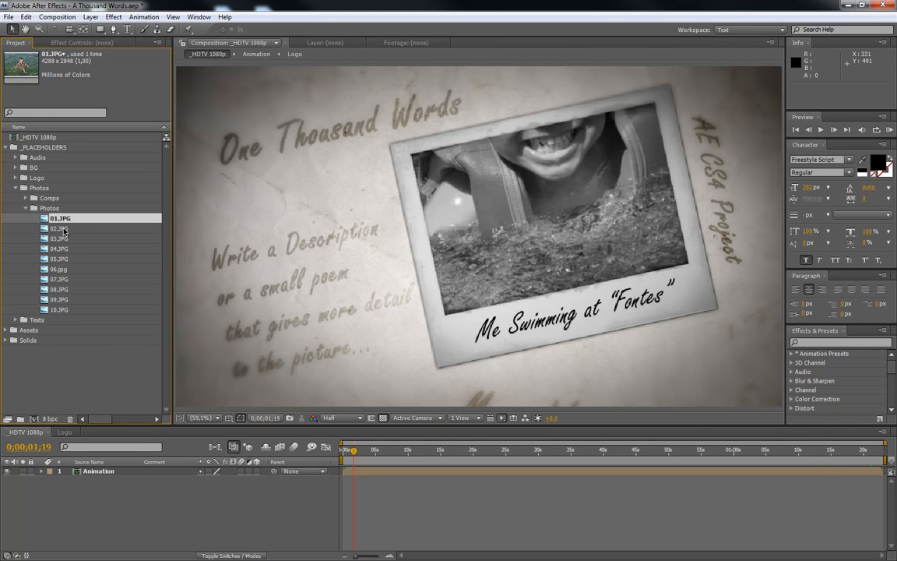
- Replace the 02.JPG placeholder footage with picture 02 from the Photos folder on disk
right_click(62, 229)
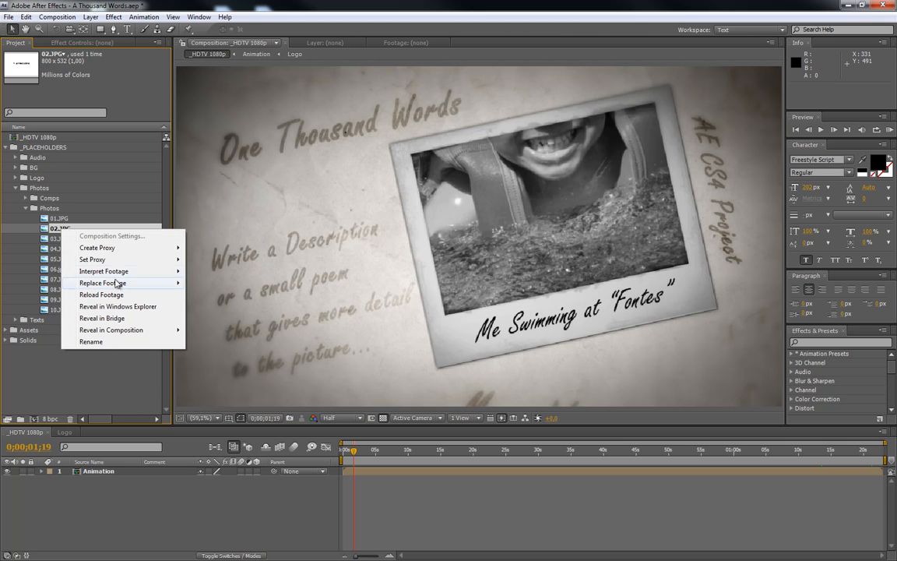
mouse_move(117, 282)
left_click(204, 282)
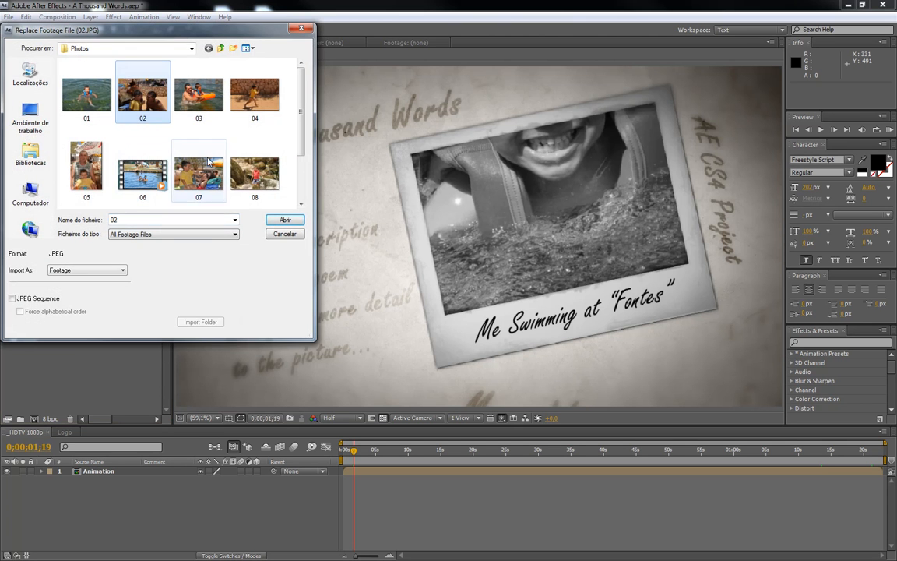
left_click(285, 220)
- Replace the 03.JPG placeholder footage with picture 03 from the Photos folder on disk
left_click(61, 239)
right_click(61, 240)
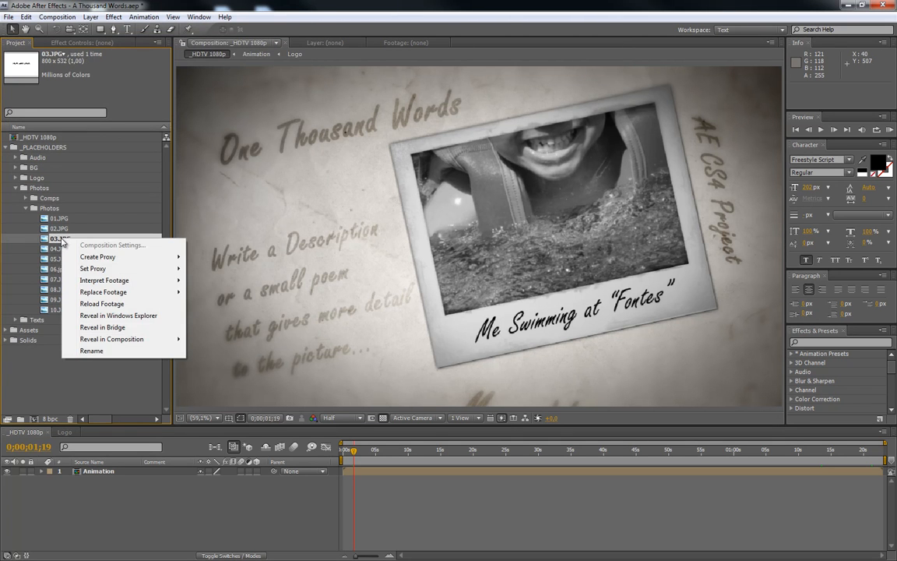
mouse_move(109, 292)
left_click(206, 292)
left_click(198, 95)
left_click(285, 222)
- Replace the 04.JPG placeholder footage with picture 04 from the Photos folder on disk
left_click(60, 249)
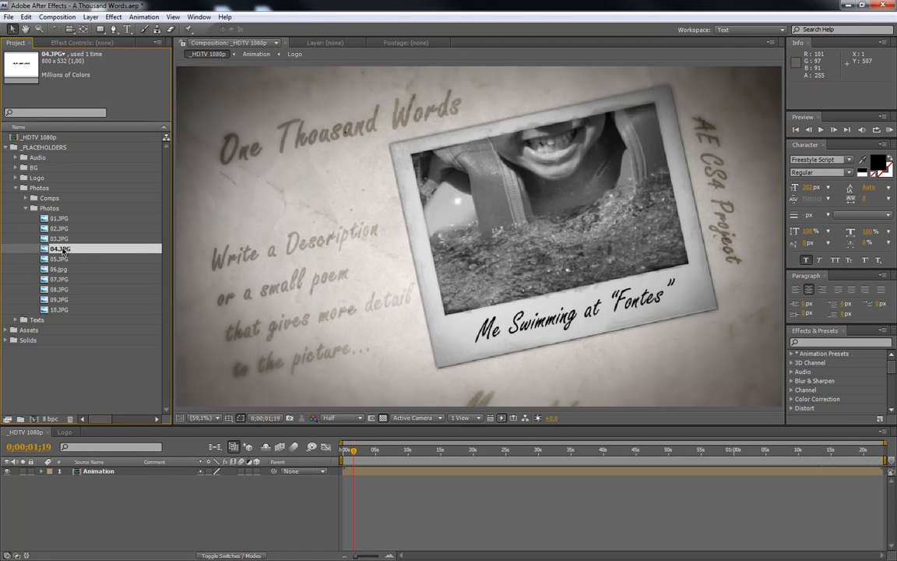
right_click(63, 249)
mouse_move(120, 305)
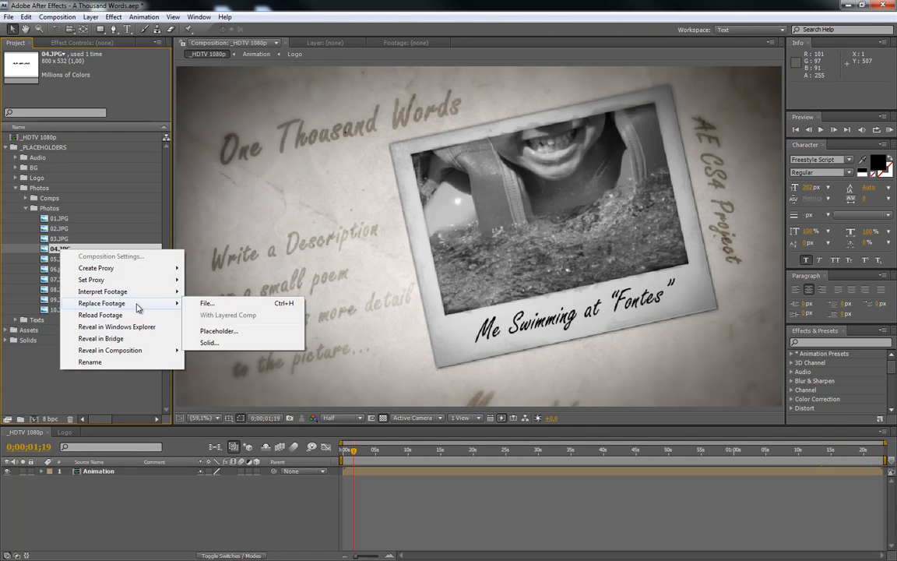
left_click(208, 303)
left_click(250, 100)
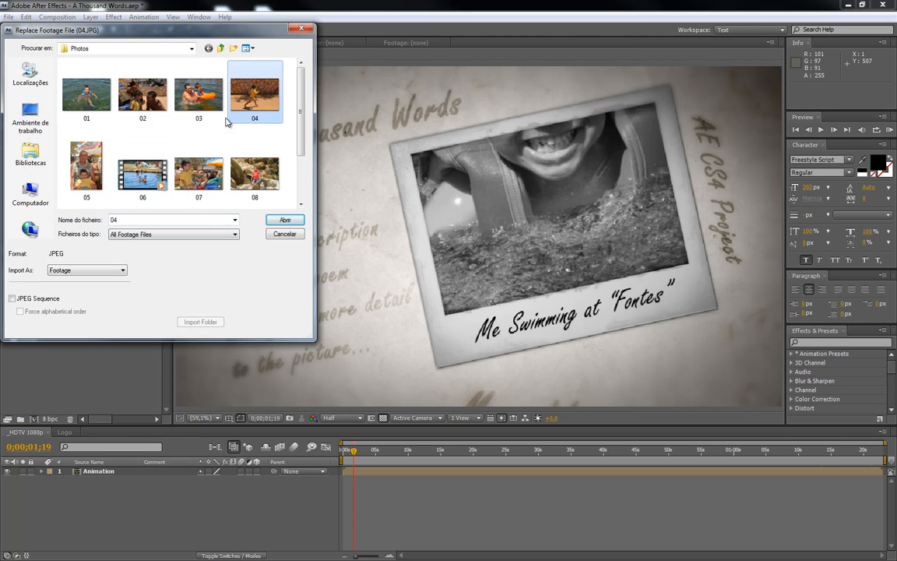
left_click(286, 220)
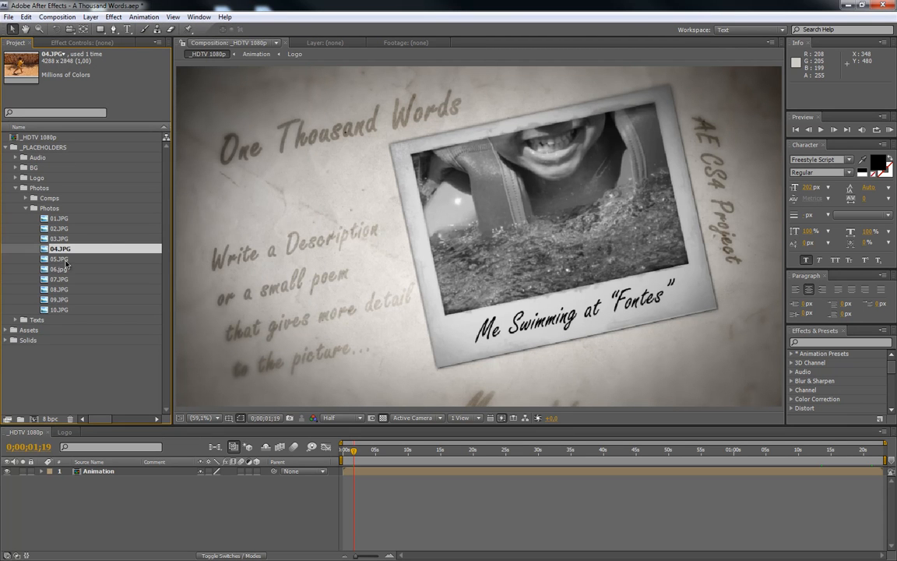
- Replace the 05.JPG placeholder footage with the video file 06.AVI from the Photos folder on disk
right_click(65, 261)
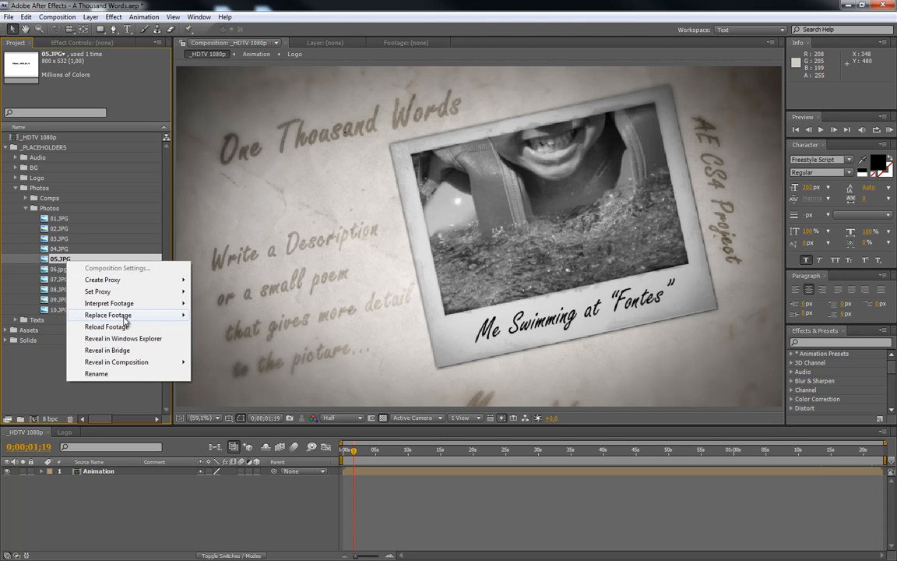
mouse_move(125, 318)
left_click(210, 315)
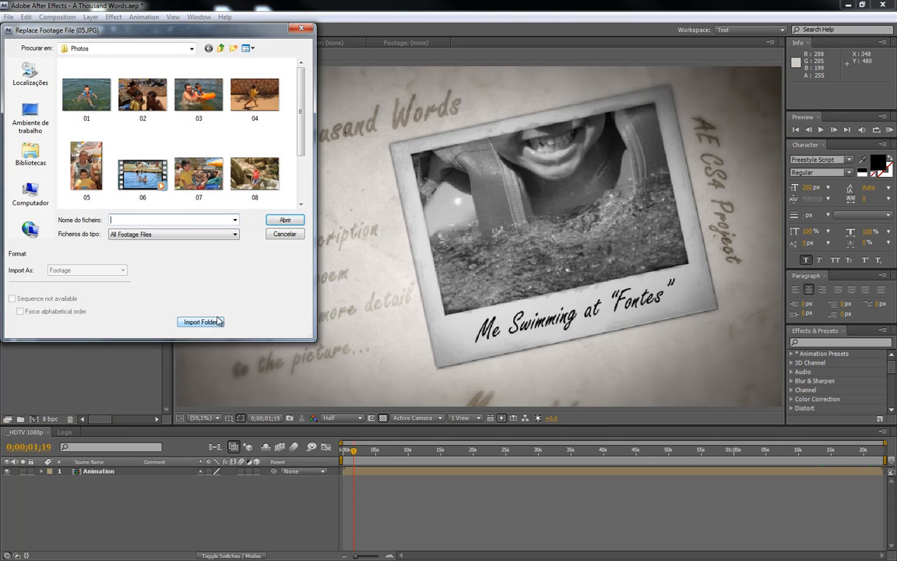
left_click(141, 175)
left_click(285, 220)
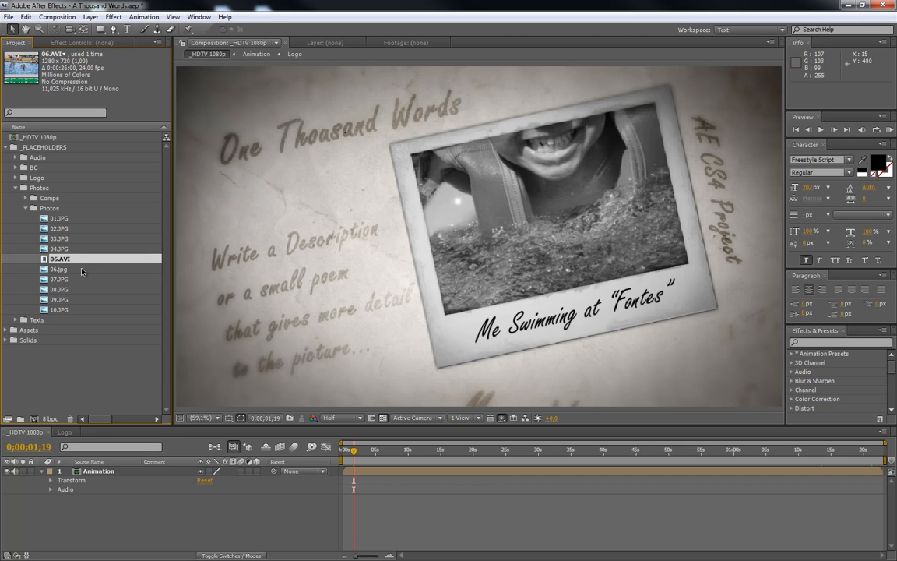
- Close the Logo composition and open the compositions Photo 01 through Photo 05 from the Comps folder
left_click(28, 208)
left_click(27, 199)
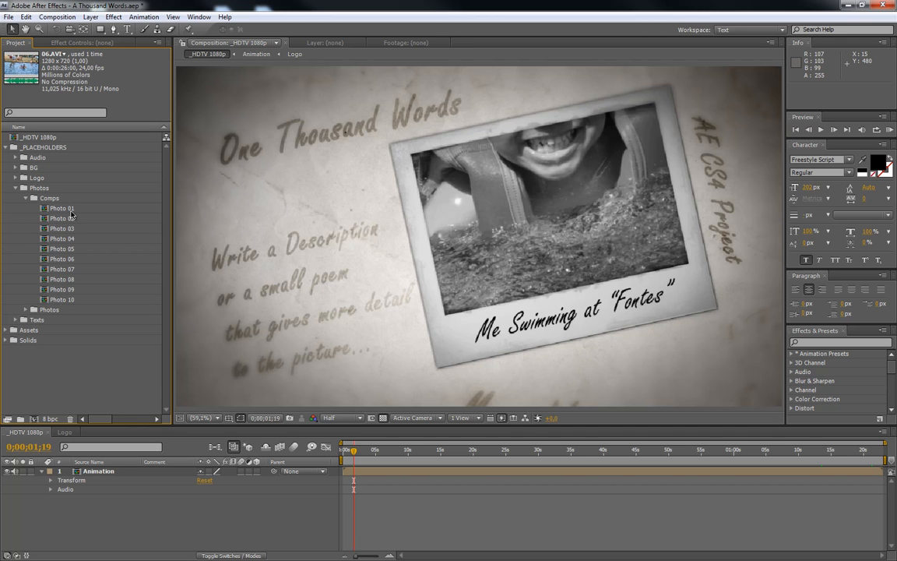
left_click(66, 432)
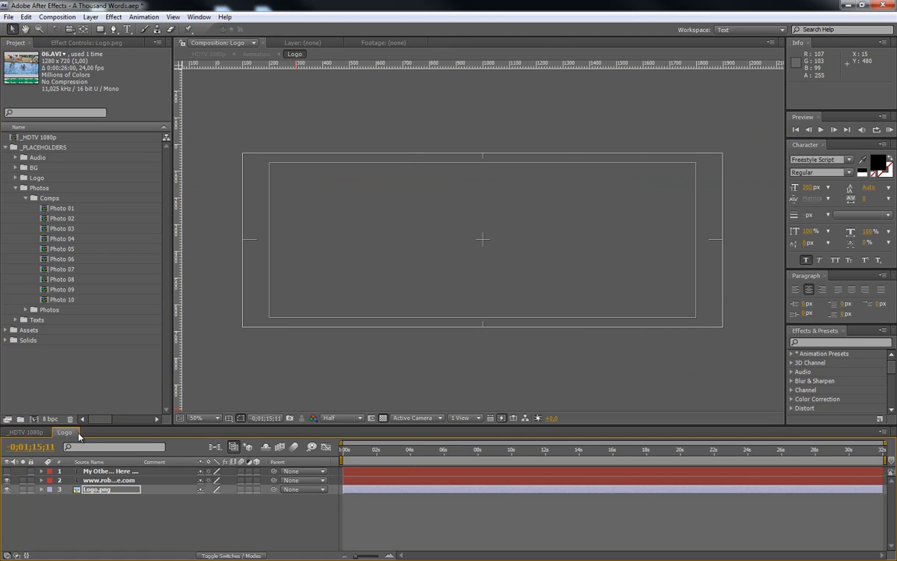
left_click(76, 433)
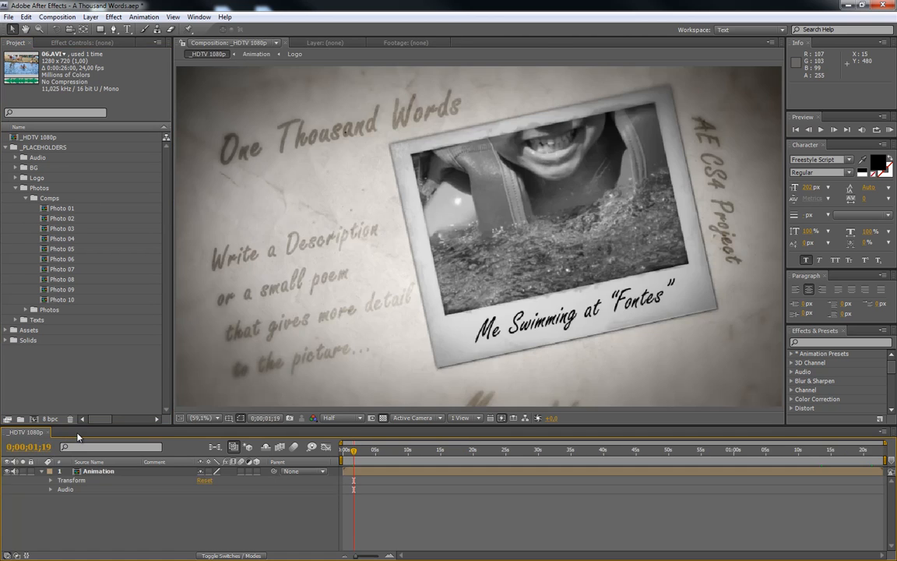
left_click(68, 209)
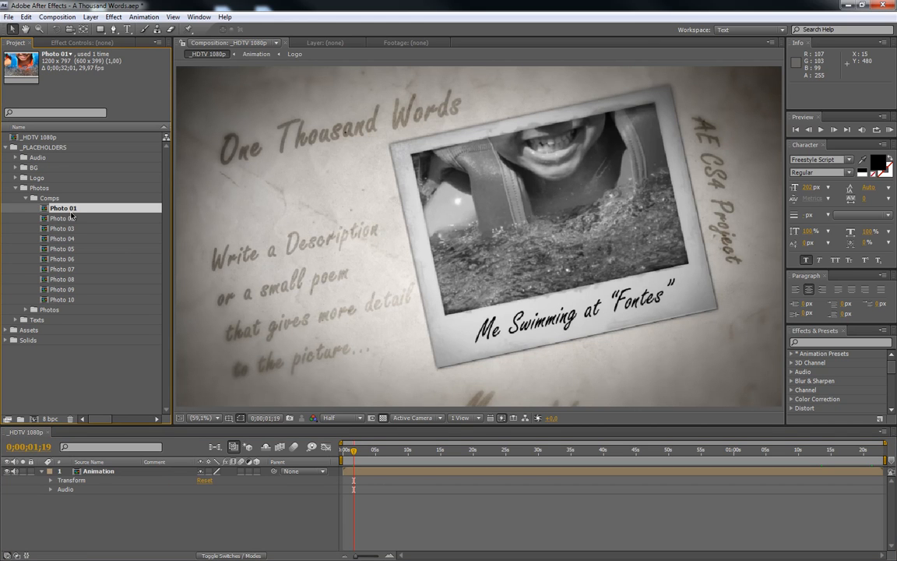
left_click(71, 249, "shift")
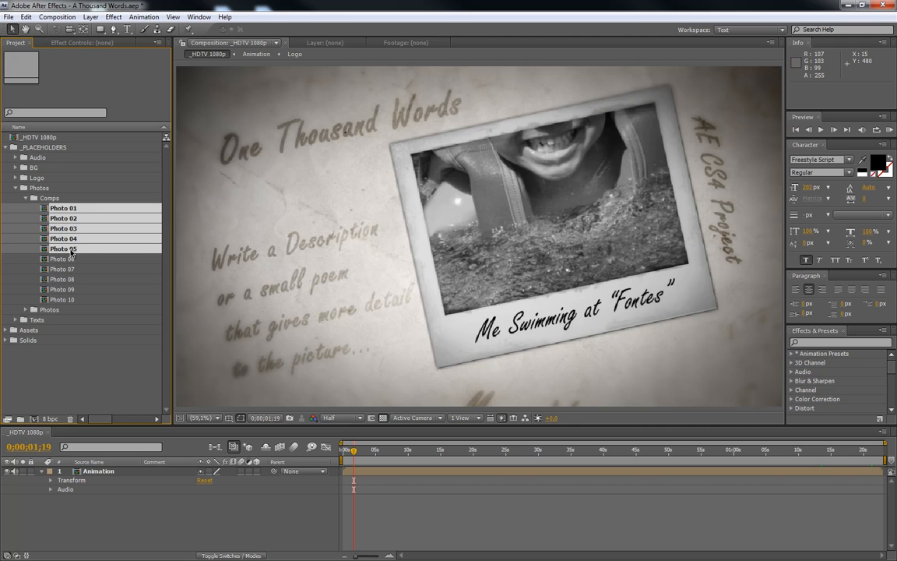
double_click(78, 249)
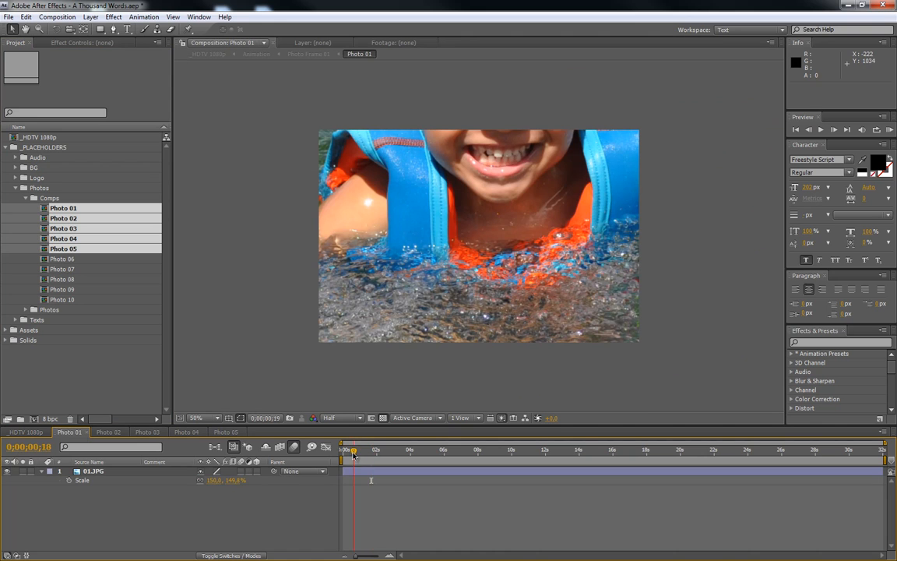
- In Photo 01 at 0;00;00;00, scale the 01.JPG layer down to 41% and move it up 62 px
left_click_drag(352, 454, 333, 454)
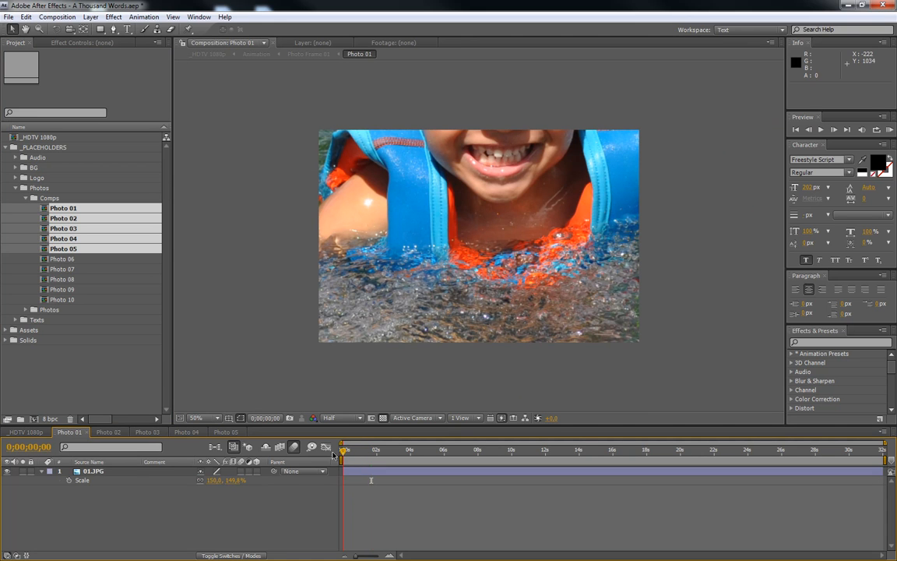
left_click(94, 472)
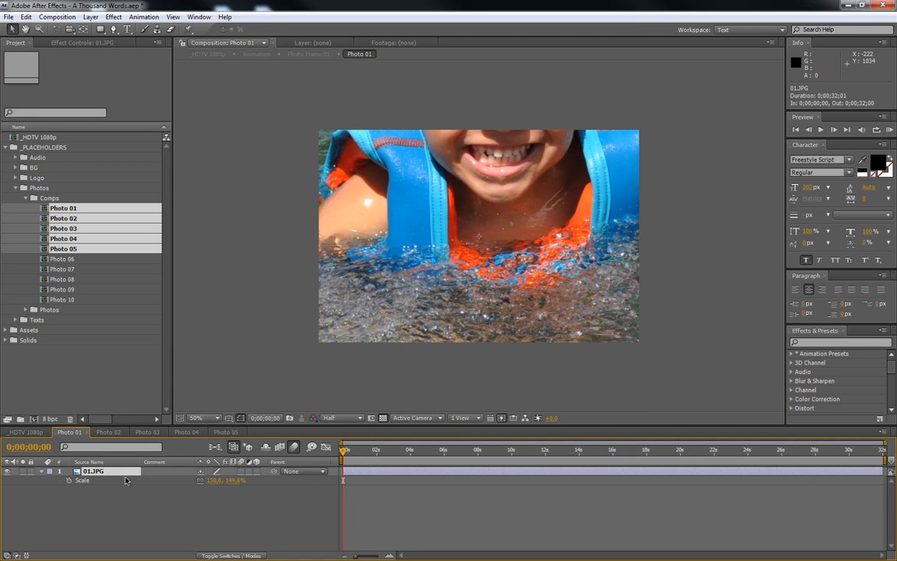
left_click_drag(209, 483, 153, 485)
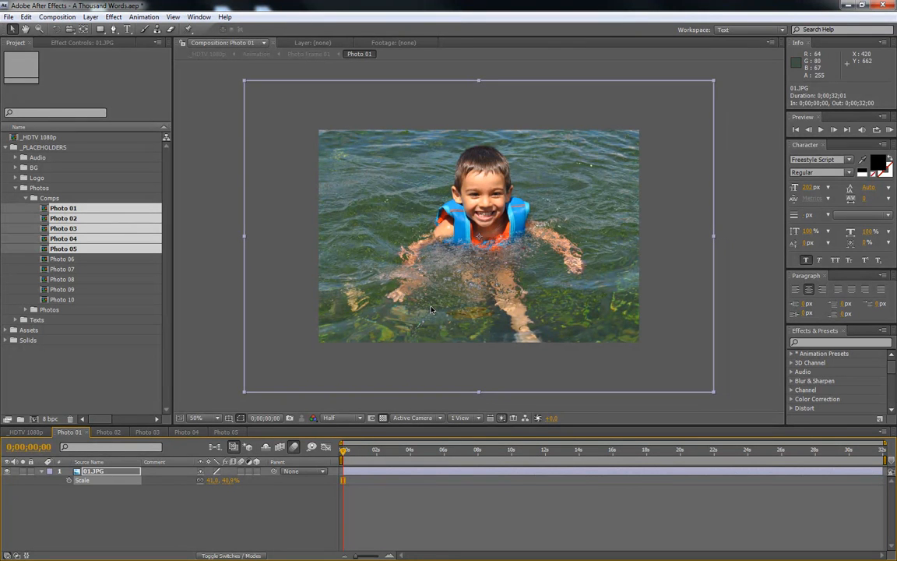
left_click_drag(434, 309, 425, 293)
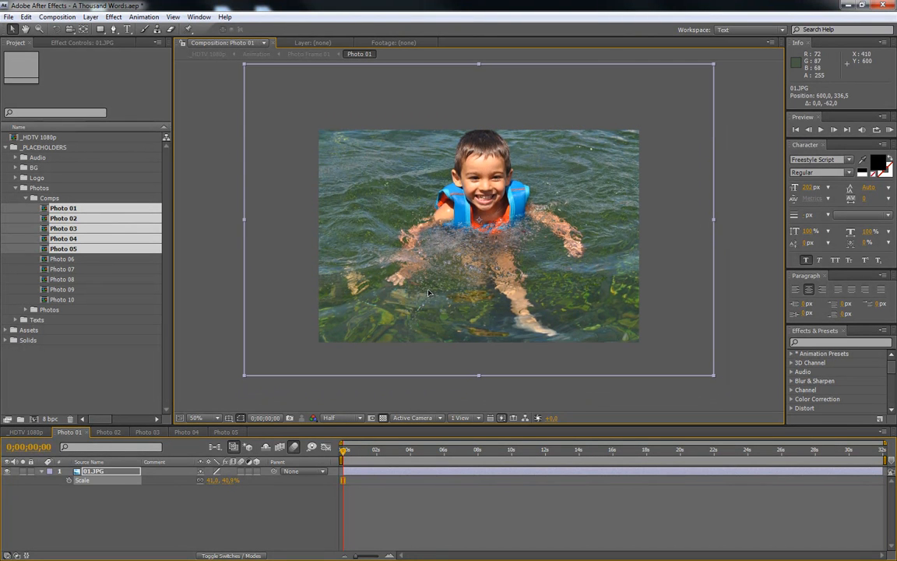
- Scale the 01.JPG layer in Photo 01 down a little further so more of the picture fits the frame
left_click_drag(212, 480, 204, 480)
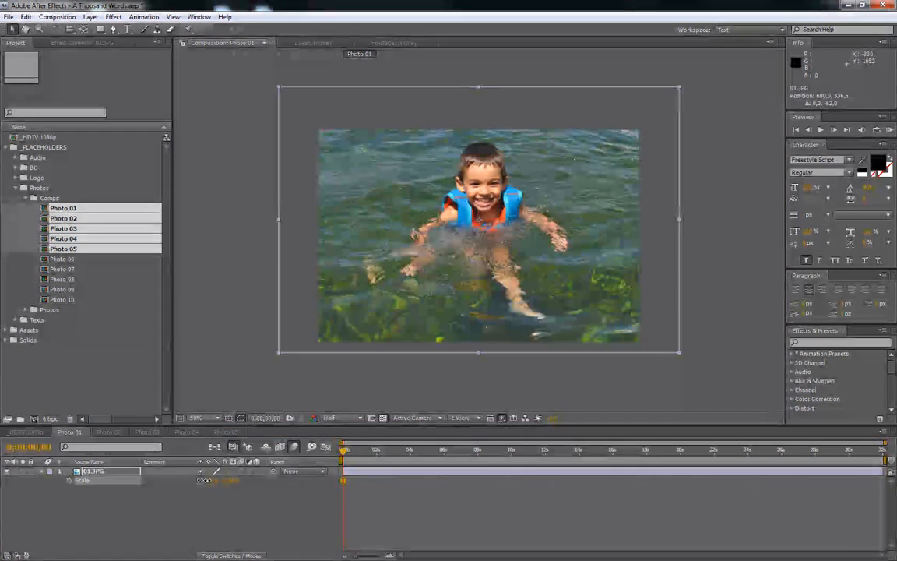
- In Photo 02 at 0;00;00;00, scale the 02.JPG layer down to 43% and move it 86 px left and 84 px up
left_click(111, 432)
left_click_drag(343, 450, 330, 451)
left_click(98, 472)
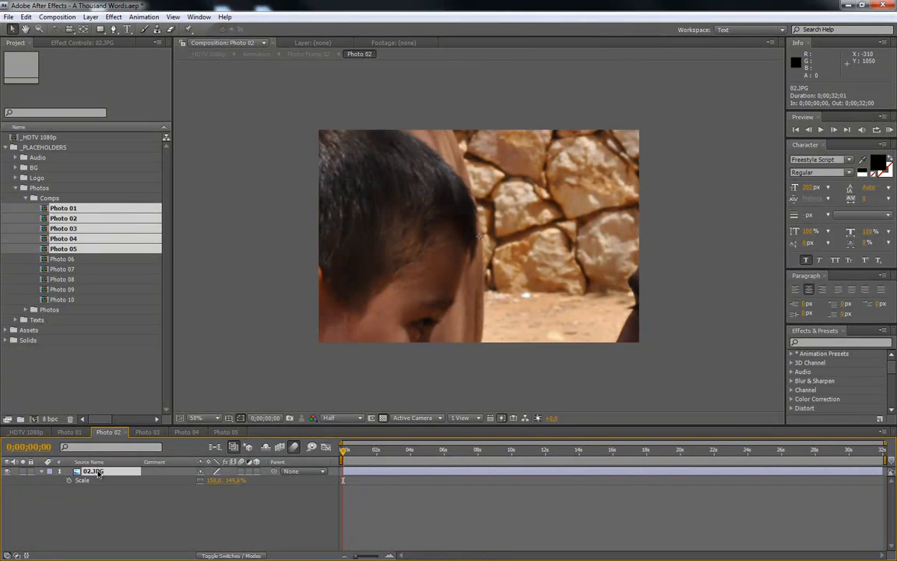
left_click_drag(214, 480, 162, 487)
left_click_drag(536, 292, 513, 270)
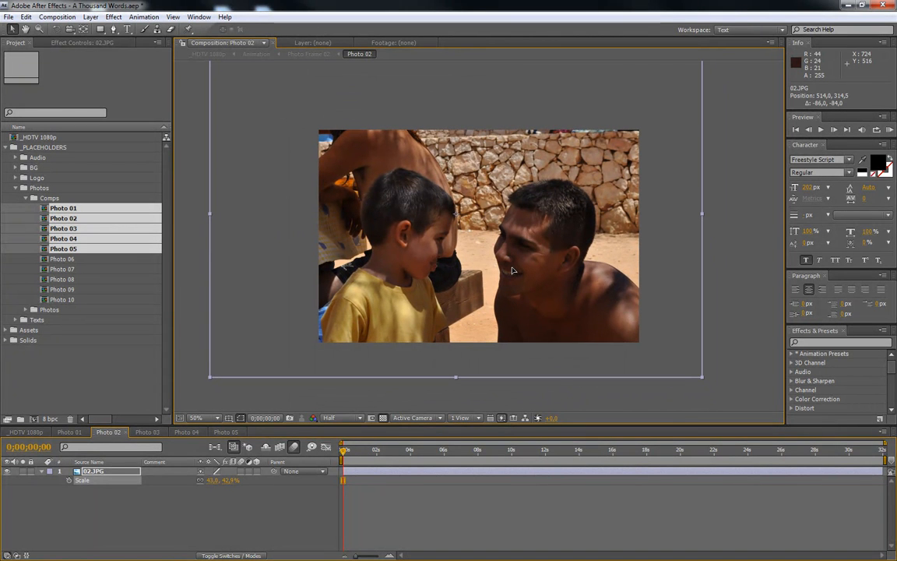
- In Photo 03 at 0;00;00;08, scale the 03.JPG layer down to 37% and move it 4 px left and 44 px down
left_click(152, 432)
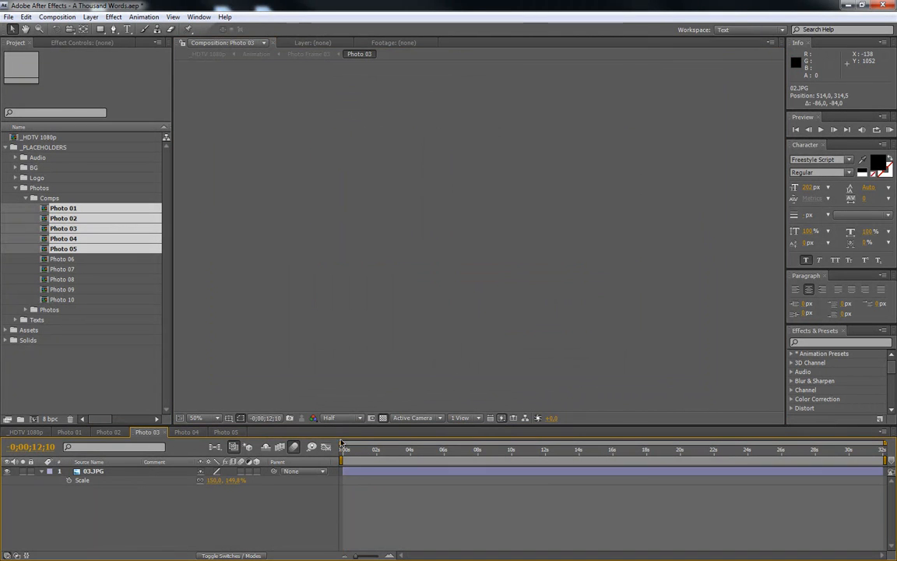
left_click_drag(354, 454, 348, 451)
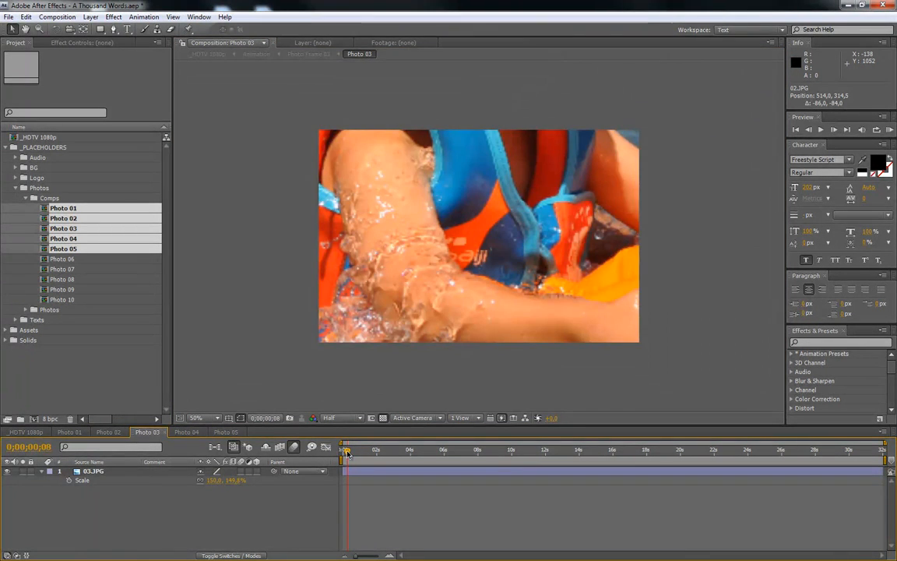
left_click_drag(214, 482, 161, 483)
left_click_drag(455, 242, 455, 248)
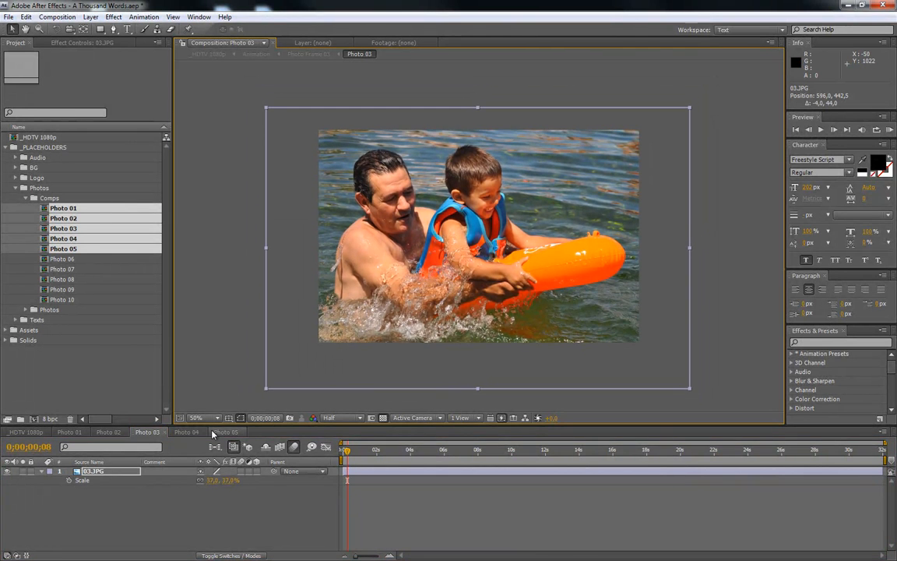
- In Photo 04 at 0;00;00;00, scale the 04.JPG layer down to 32% and move it up to position 600, 364.5
left_click(186, 432)
left_click(126, 472)
key("s")
key("Home")
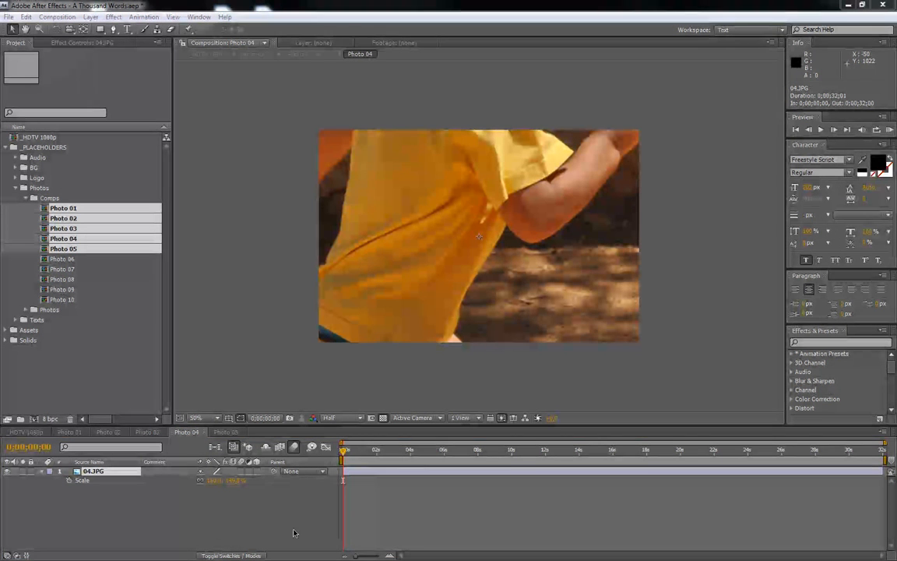
left_click_drag(213, 481, 155, 479)
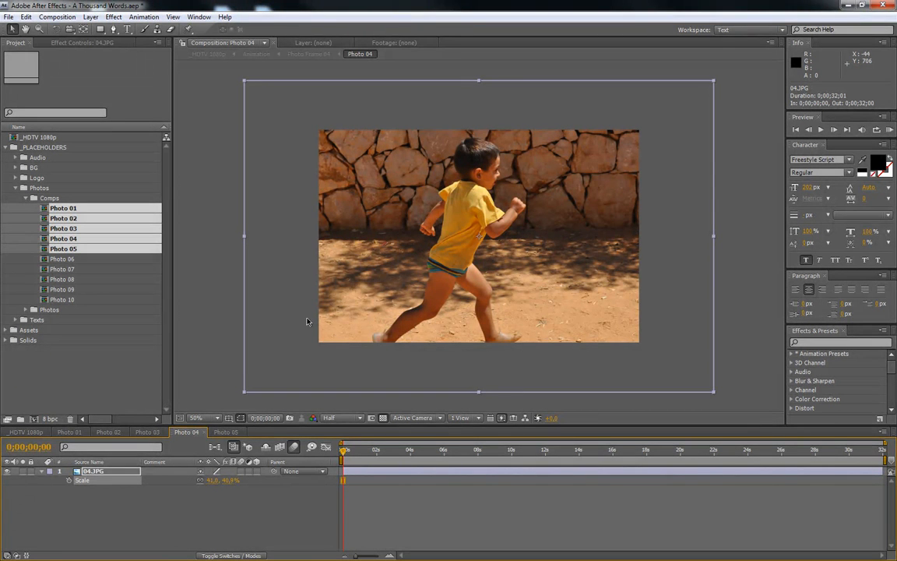
left_click_drag(442, 300, 441, 294)
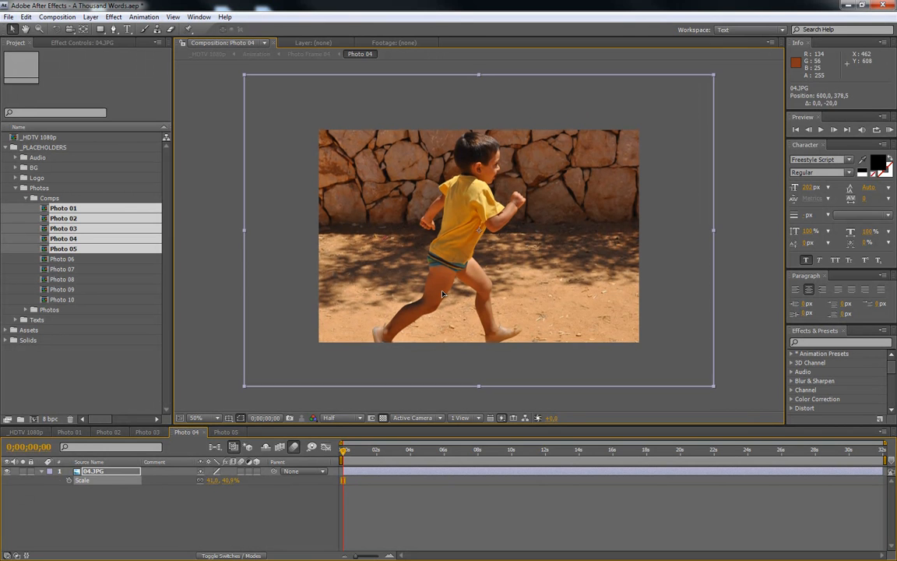
left_click_drag(215, 480, 213, 480)
left_click_drag(508, 287, 508, 276)
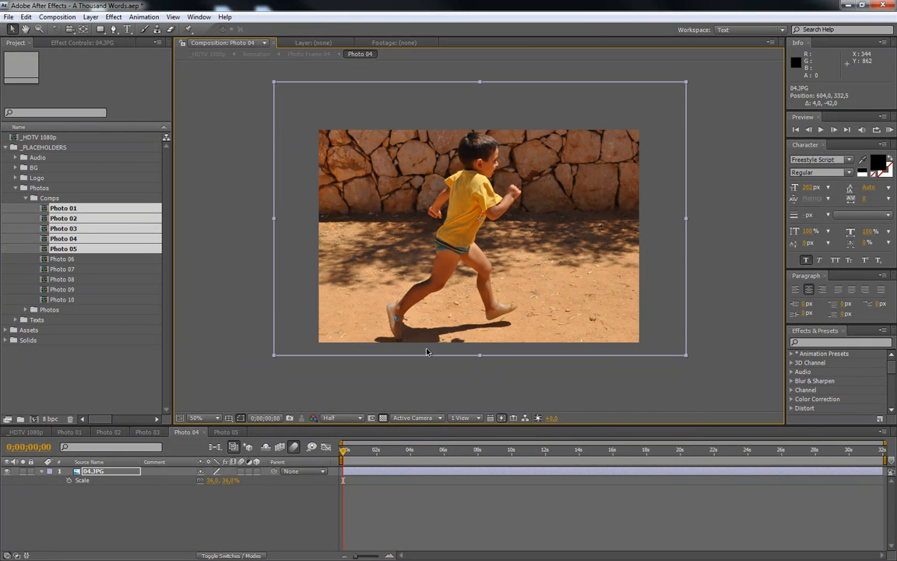
left_click_drag(213, 482, 204, 481)
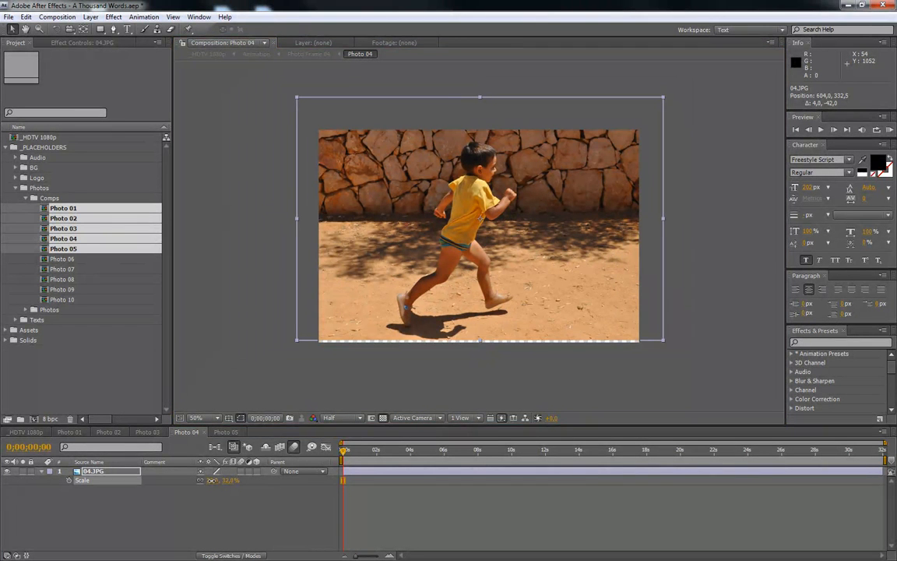
left_click_drag(500, 273, 501, 276)
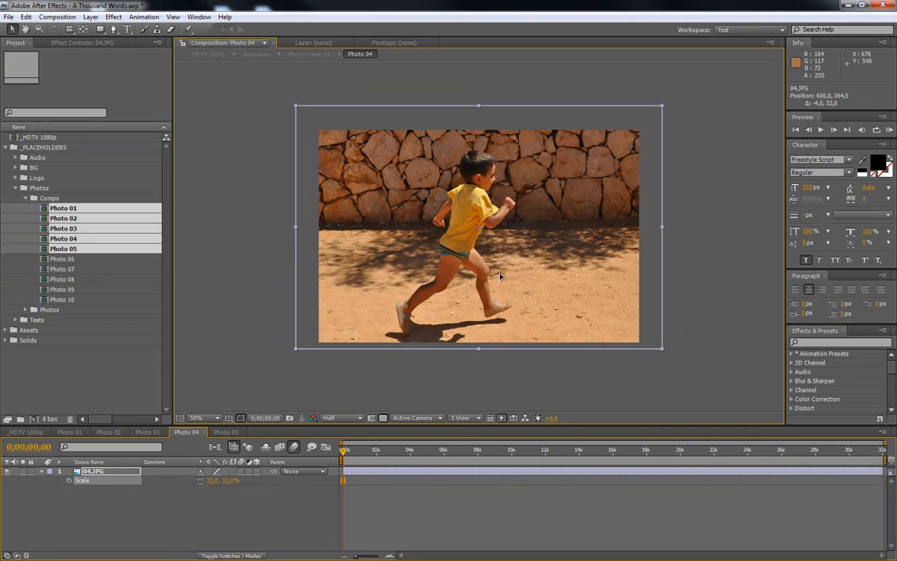
- In Photo 05 at 0;00;00;00, scale the 06.AVI layer down to 142%
left_click(226, 432)
left_click(344, 449)
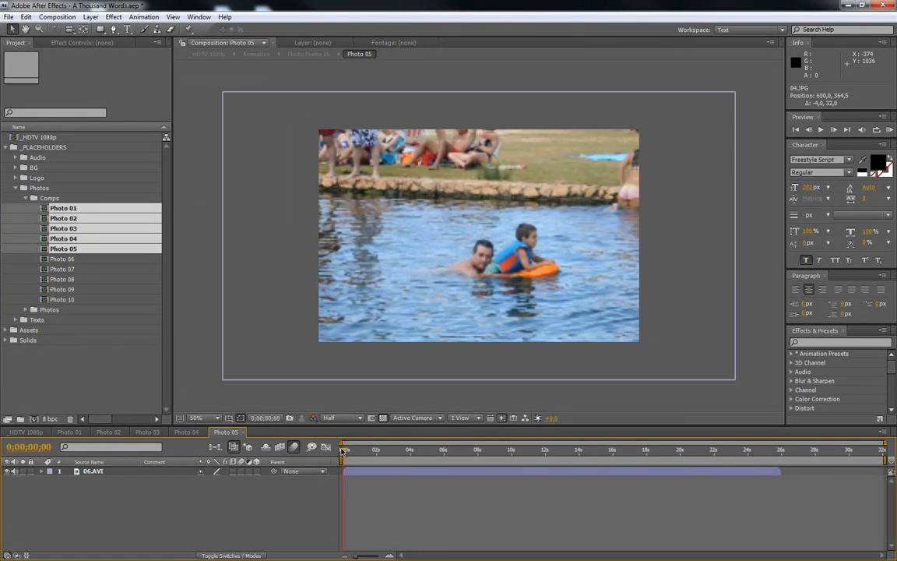
left_click(108, 472)
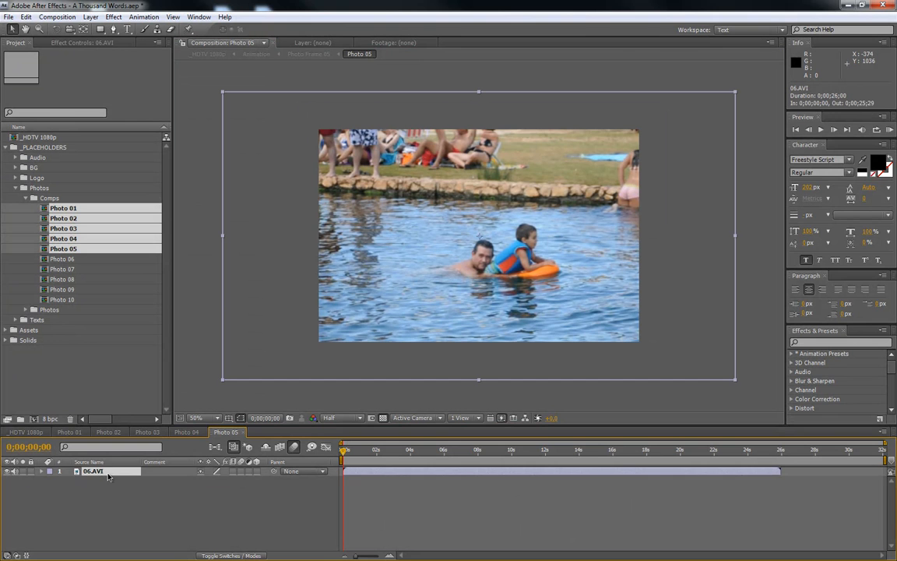
key("s")
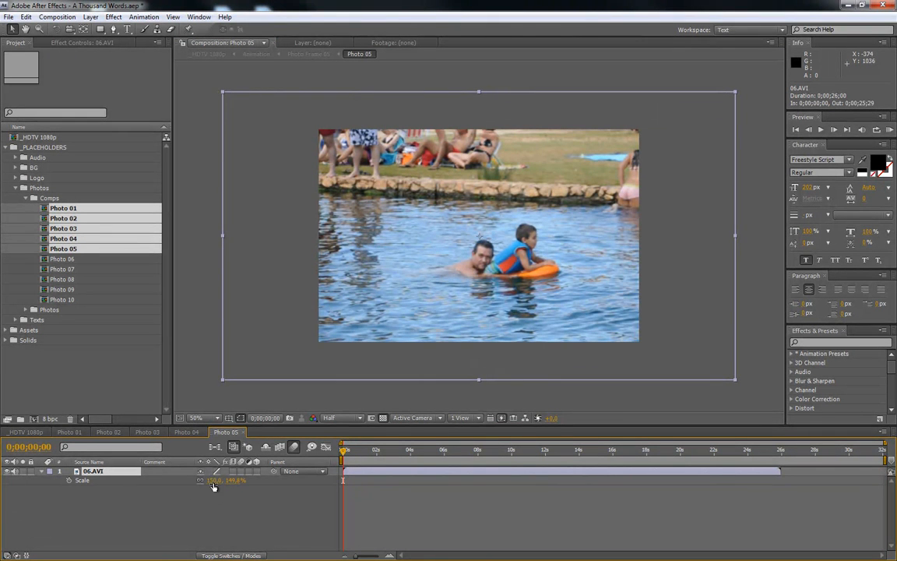
left_click_drag(212, 480, 208, 481)
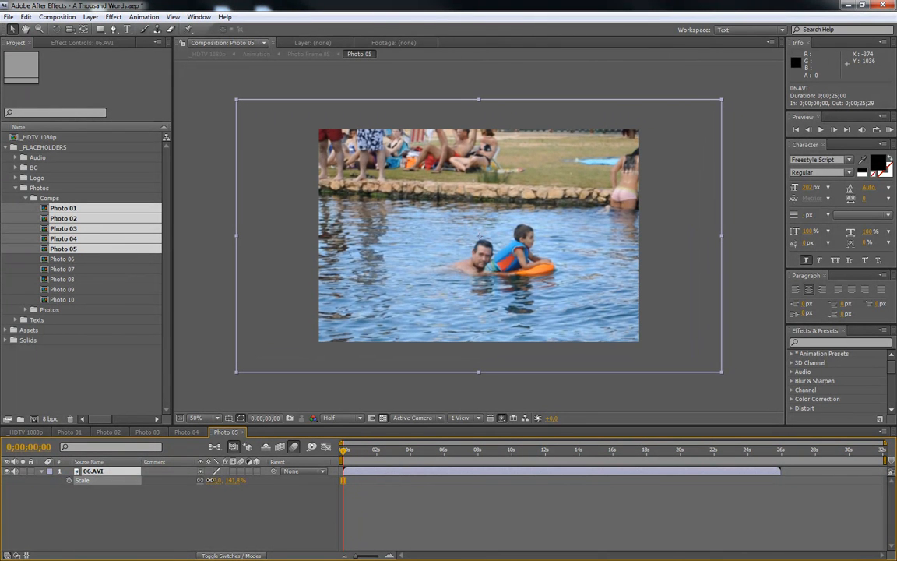
- Scrub back and forth through 06.AVI in Photo 05 to examine which part of the video suits the frame, ending at 0;00;07;00
left_click_drag(345, 455, 462, 453)
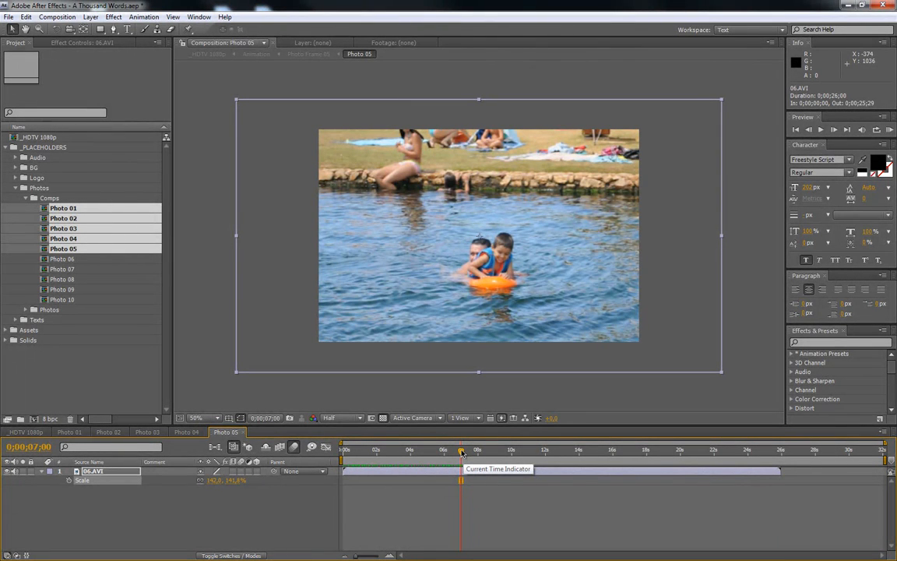
left_click_drag(468, 452, 478, 454)
left_click_drag(481, 455, 472, 454)
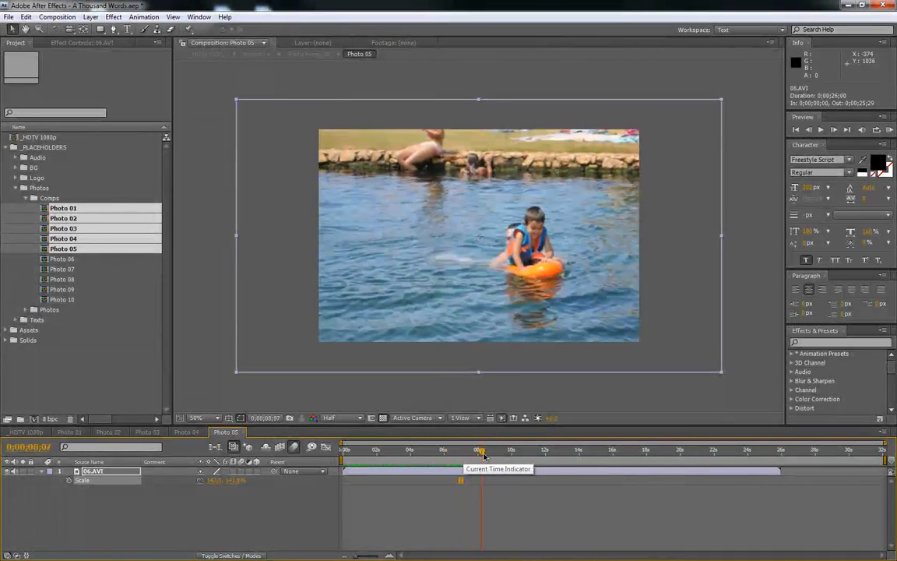
left_click_drag(495, 457, 512, 457)
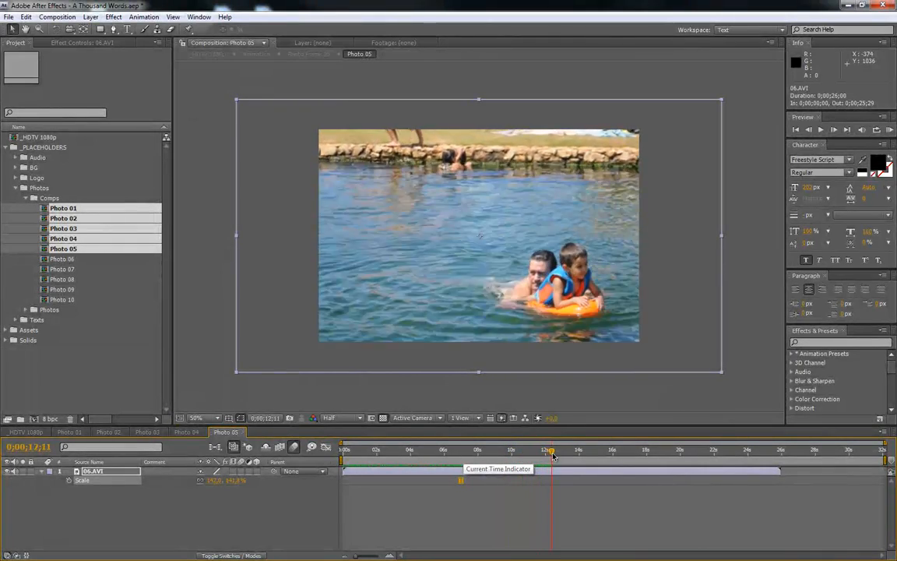
left_click_drag(557, 455, 574, 455)
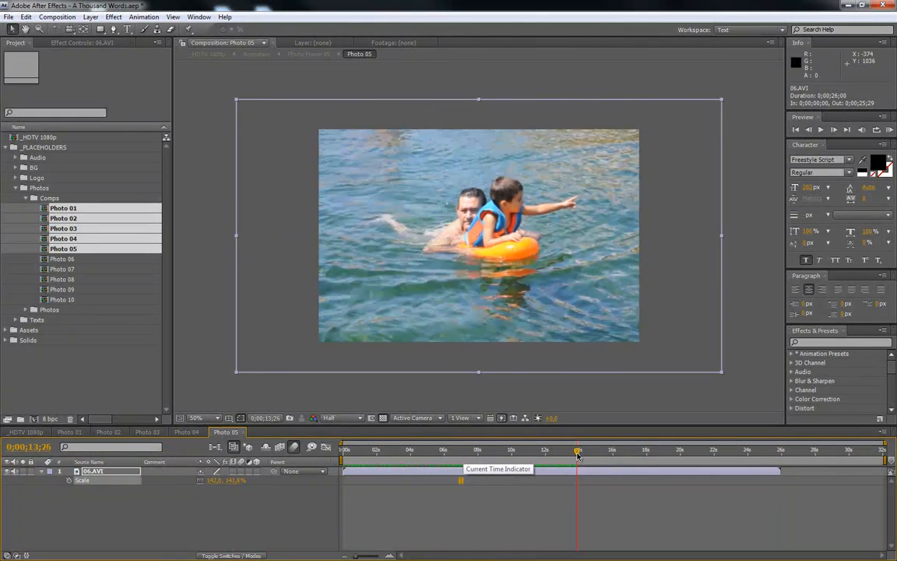
left_click_drag(579, 456, 578, 455)
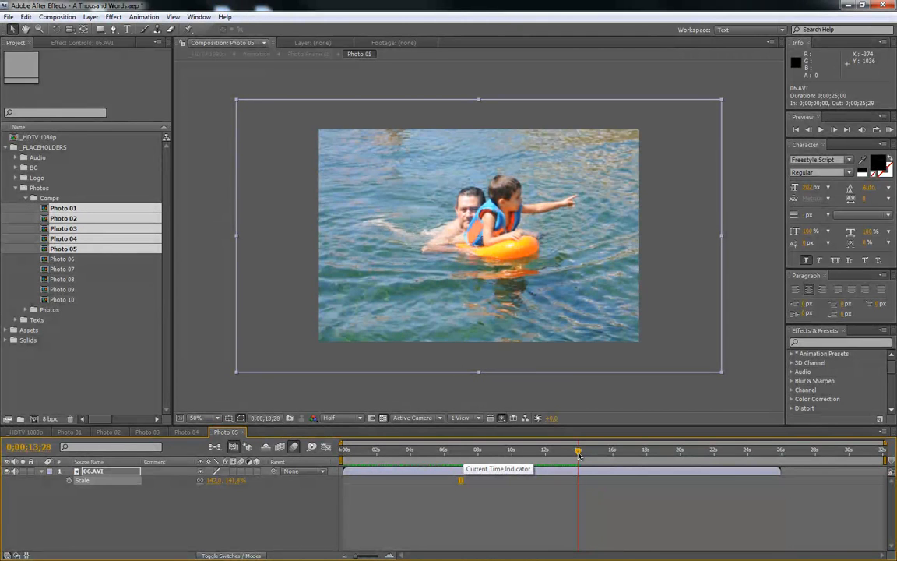
left_click_drag(580, 455, 568, 456)
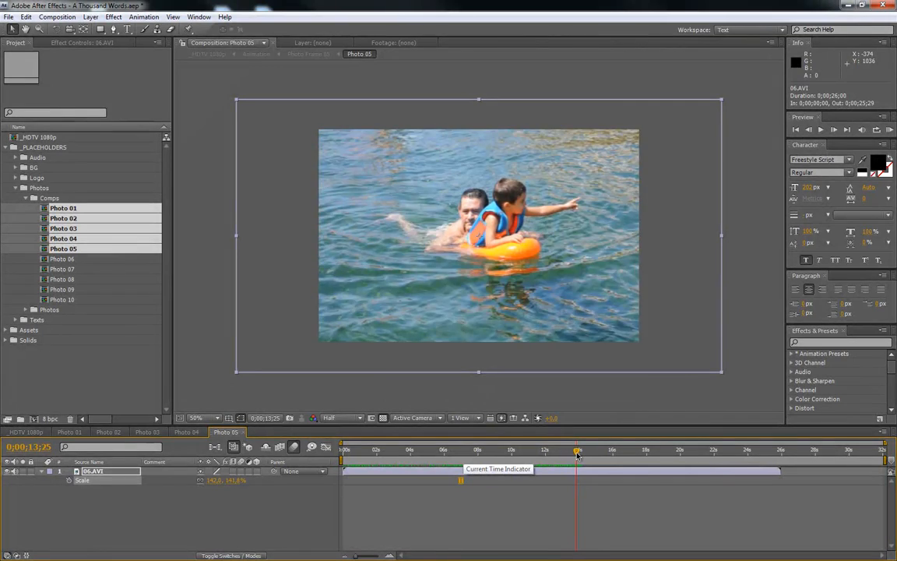
left_click_drag(577, 455, 583, 454)
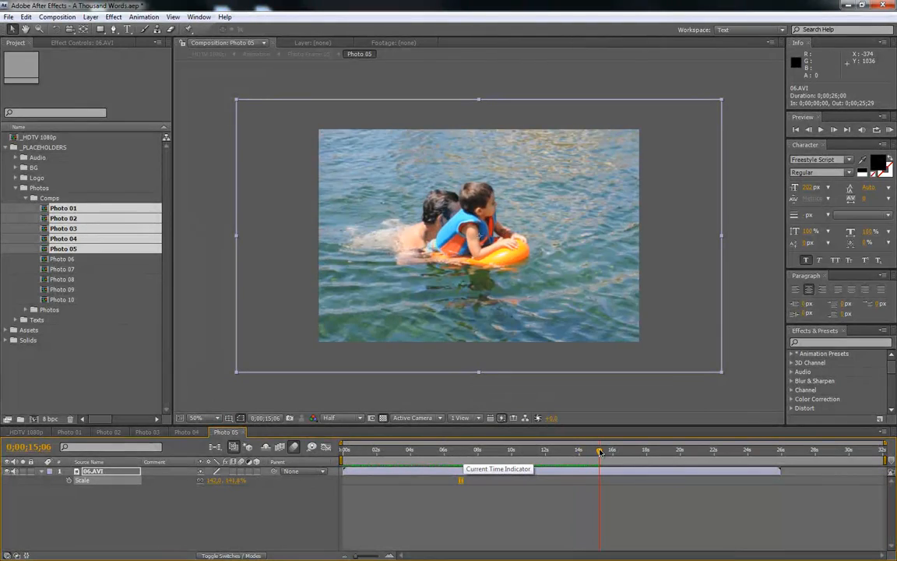
mouse_move(604, 451)
left_mouse_down()
mouse_move(617, 450)
mouse_move(605, 449)
left_mouse_up()
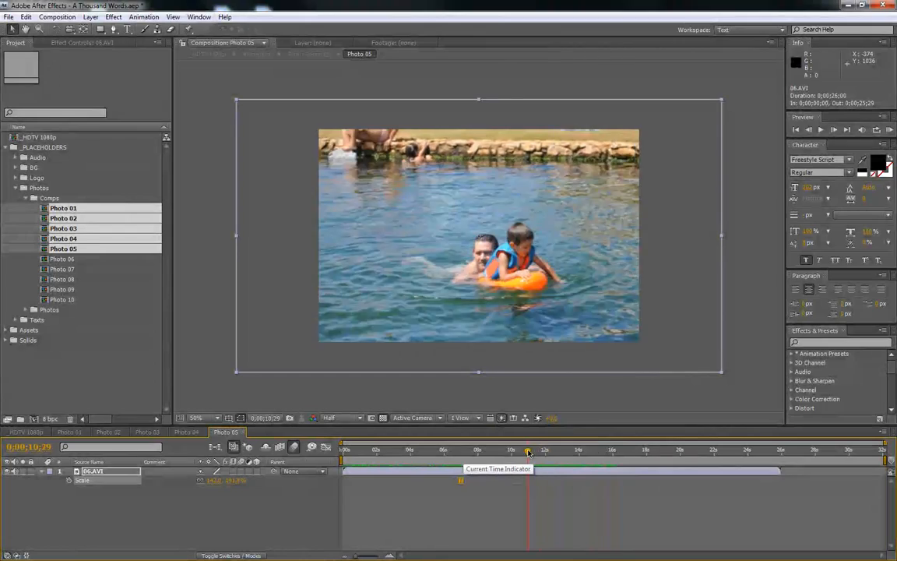
left_click_drag(554, 452, 589, 452)
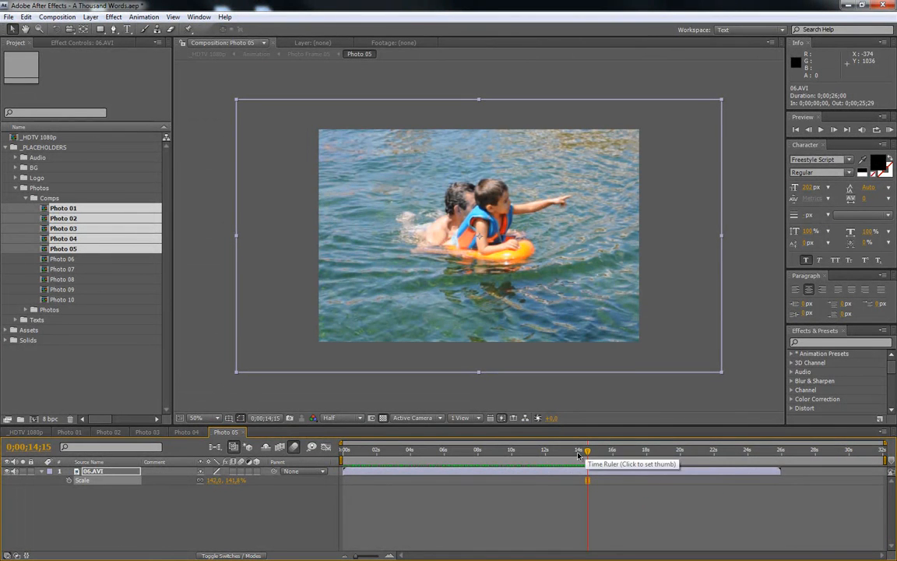
left_click_drag(476, 456, 463, 457)
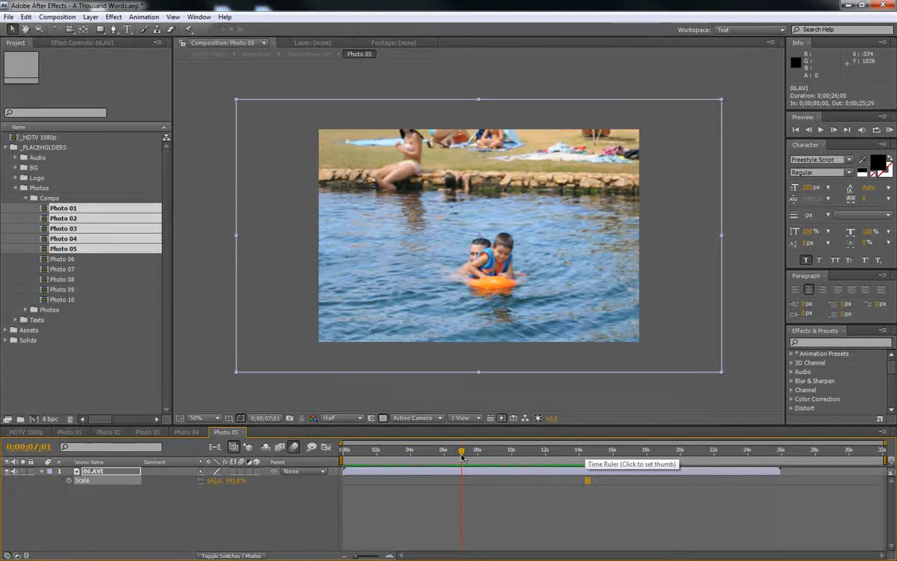
left_click_drag(462, 457, 461, 457)
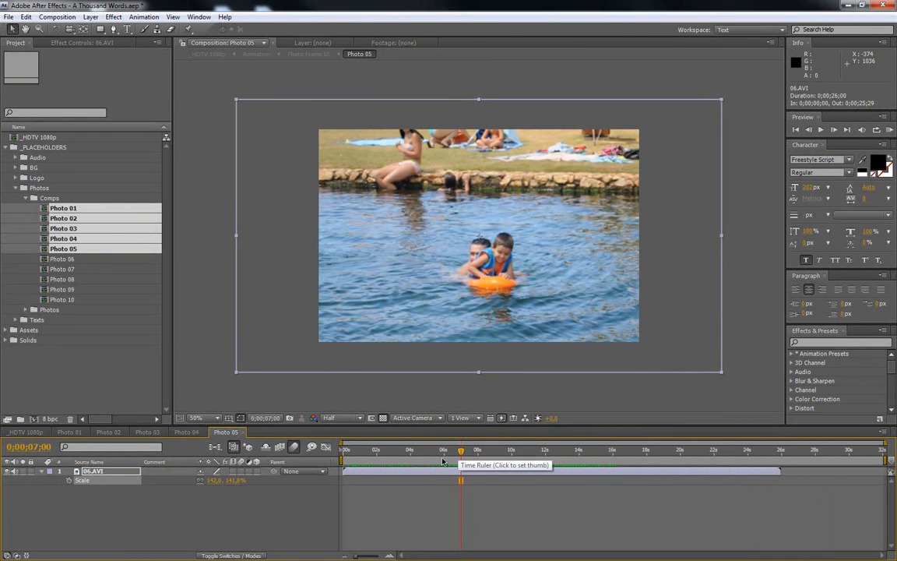
- Place a composition marker at about 7 seconds in Photo 05 and slide the 06.AVI layer about 7 seconds earlier
left_click_drag(886, 460, 554, 467)
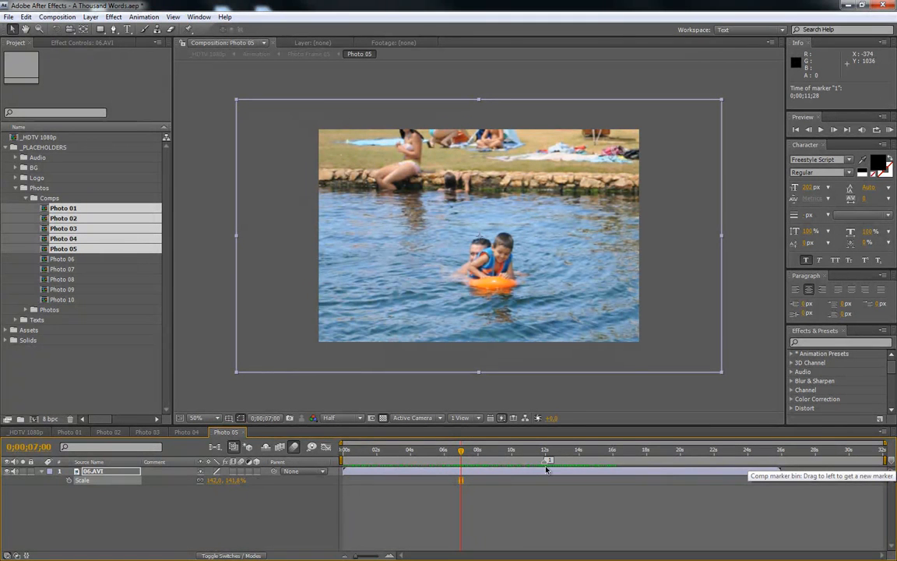
mouse_move(471, 475)
left_mouse_down()
mouse_move(464, 475)
mouse_move(463, 454)
mouse_move(582, 452)
mouse_move(588, 477)
left_mouse_up()
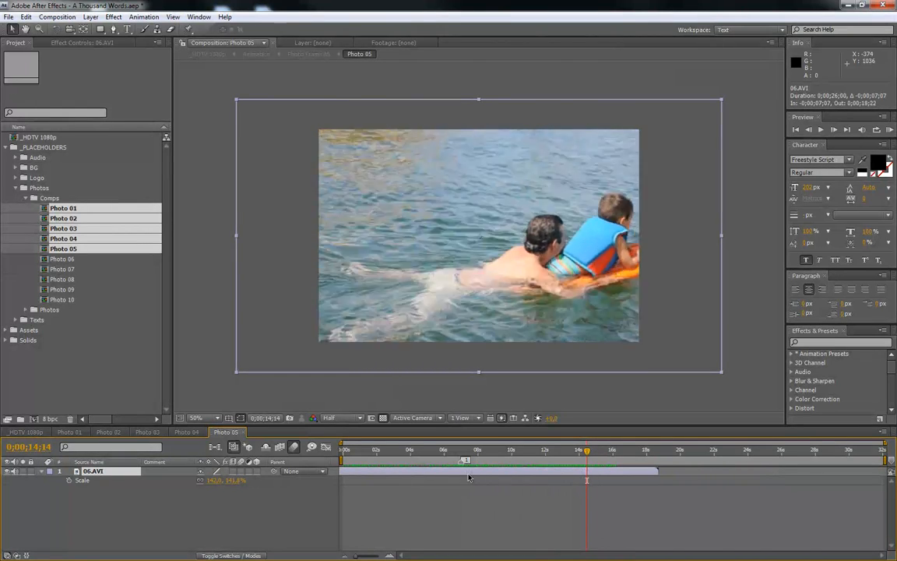
left_click(448, 452)
left_click_drag(451, 452, 384, 451)
- Move the 06.AVI layer 136 px left and 2 px down, and slide it earlier to an in point of -0;00;07;29
left_click_drag(663, 247, 630, 247)
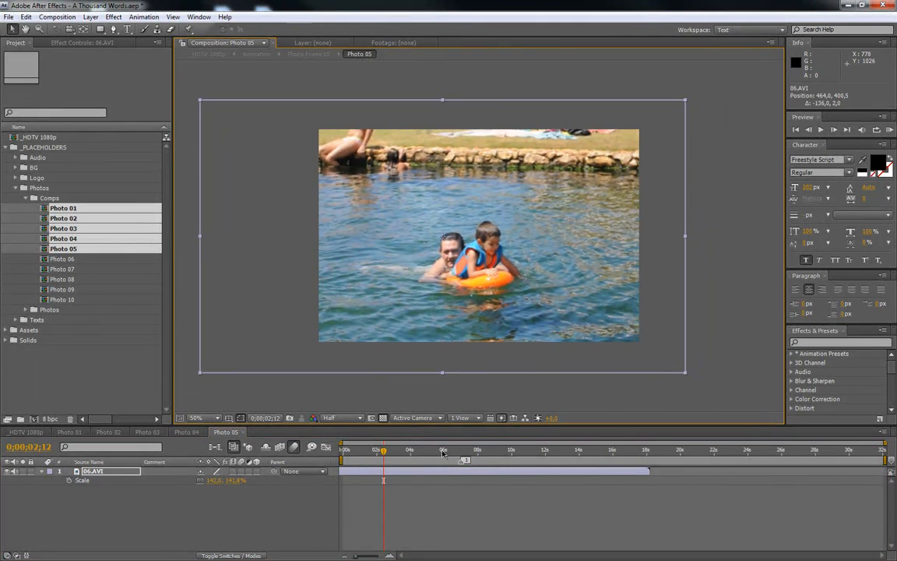
left_click_drag(341, 452, 459, 473)
left_click_drag(367, 452, 411, 450)
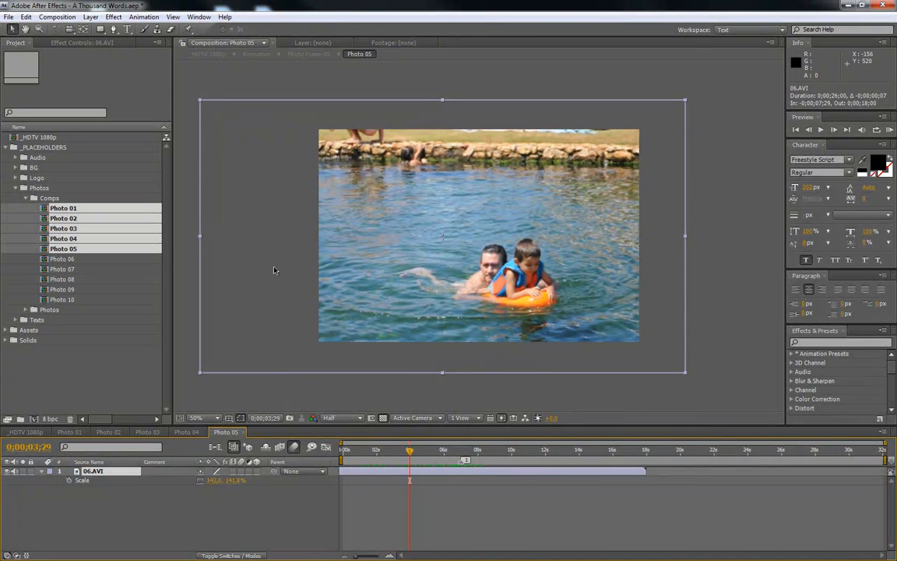
- At 0;00;03;29, reposition the 06.AVI layer in the Photo 05 frame to 468, 370.5
mouse_move(268, 288)
left_mouse_down()
mouse_move(289, 282)
mouse_move(274, 290)
left_mouse_up()
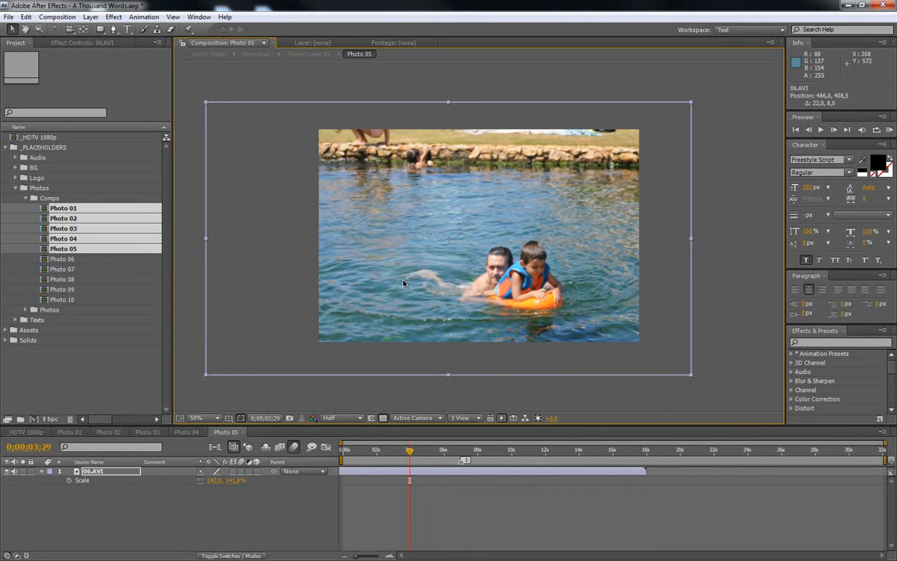
left_click_drag(348, 226, 279, 256)
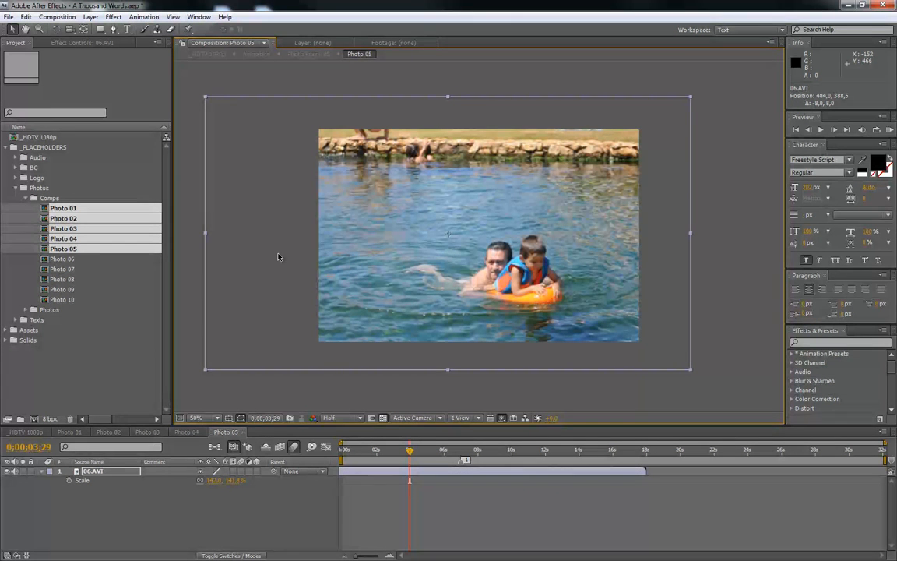
mouse_move(293, 257)
left_mouse_down()
mouse_move(335, 261)
mouse_move(278, 256)
left_mouse_up()
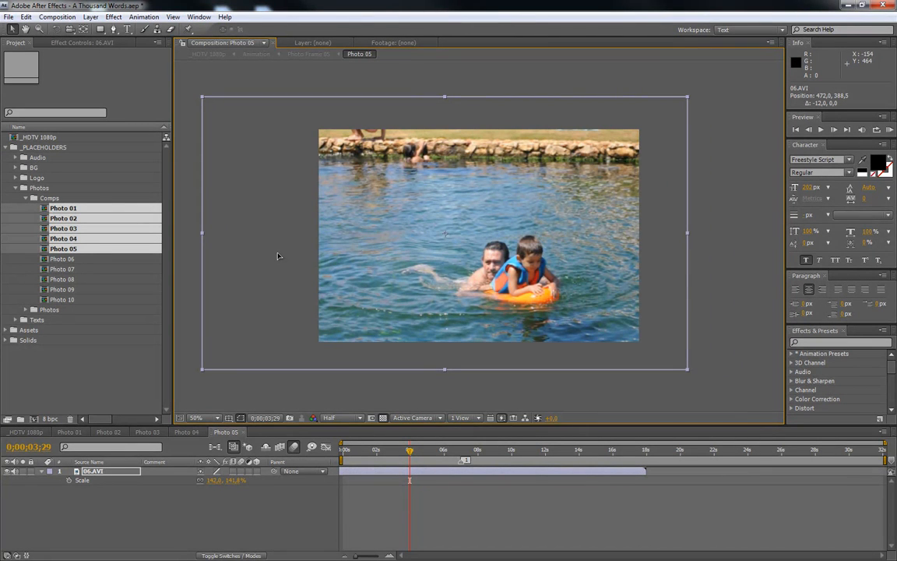
left_click_drag(278, 256, 277, 250)
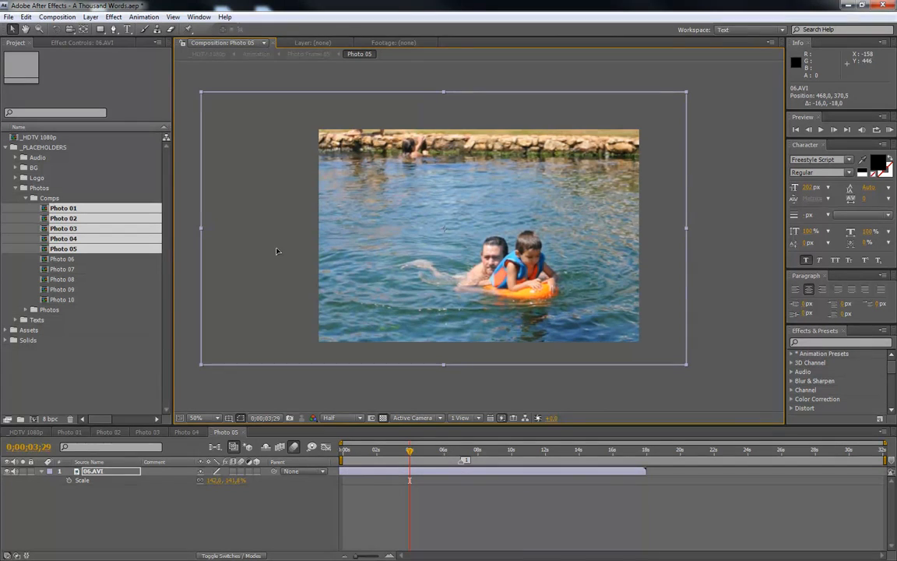
- Scrub 06.AVI further in Photo 05, and examine the first photo in the _HDTV 1080p composition between about 1 and 8 seconds
left_click_drag(410, 452, 442, 454)
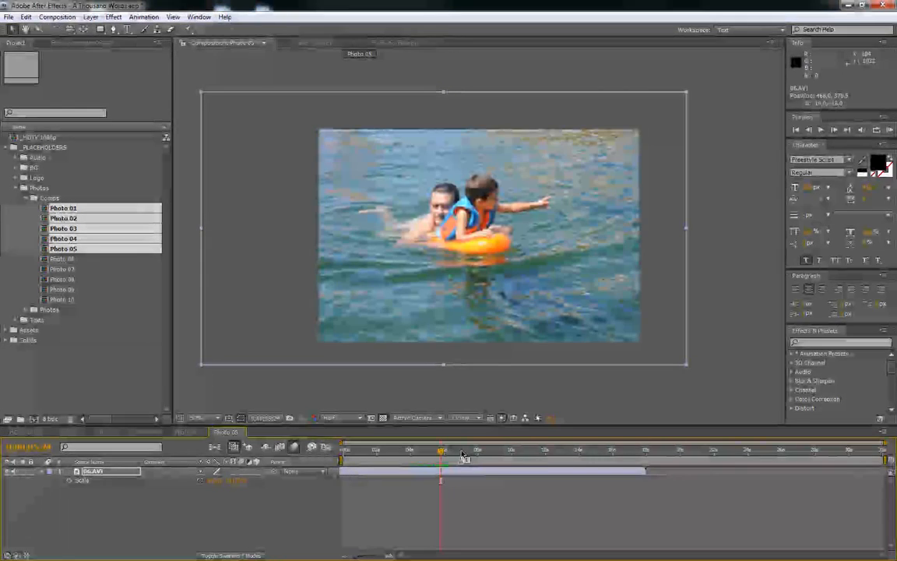
left_click(31, 433)
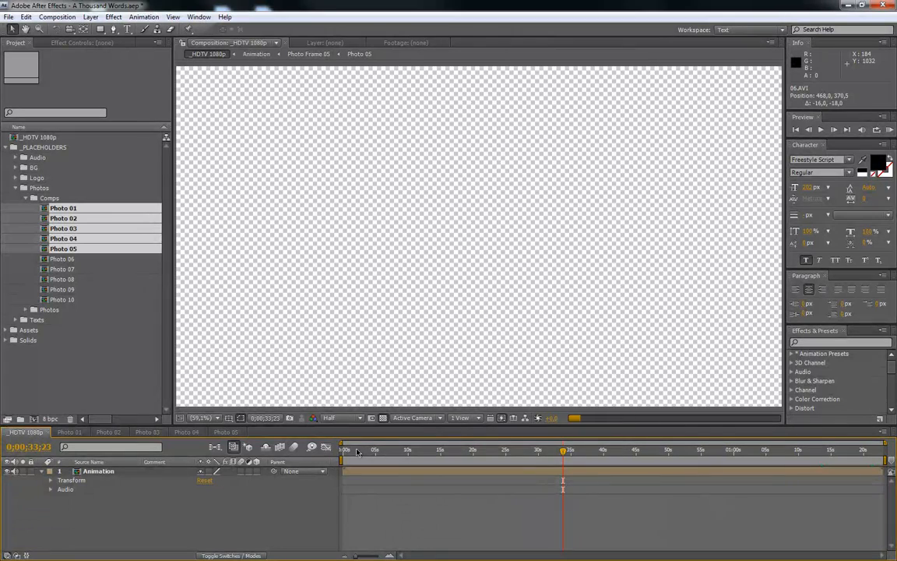
left_click(354, 451)
mouse_move(354, 451)
left_mouse_down()
mouse_move(344, 451)
mouse_move(355, 452)
left_mouse_up()
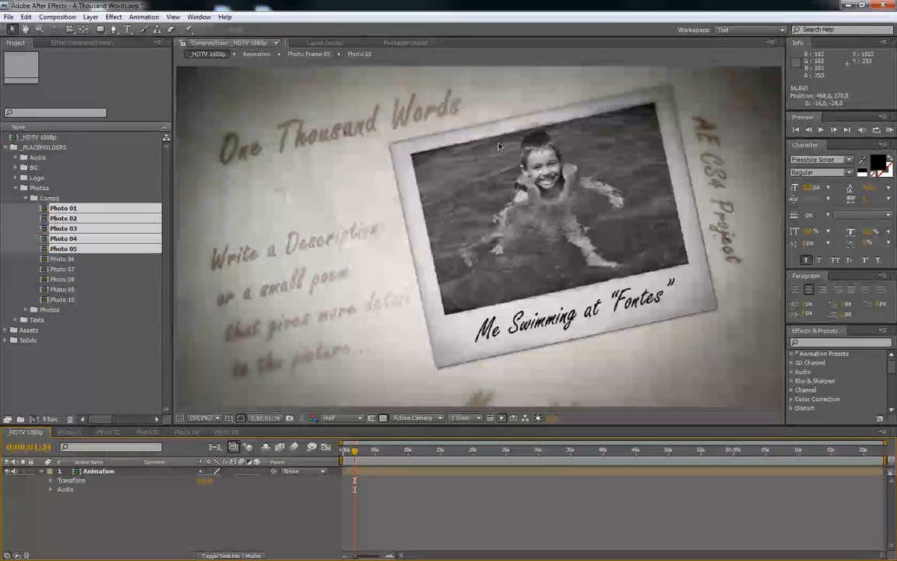
left_click(396, 450)
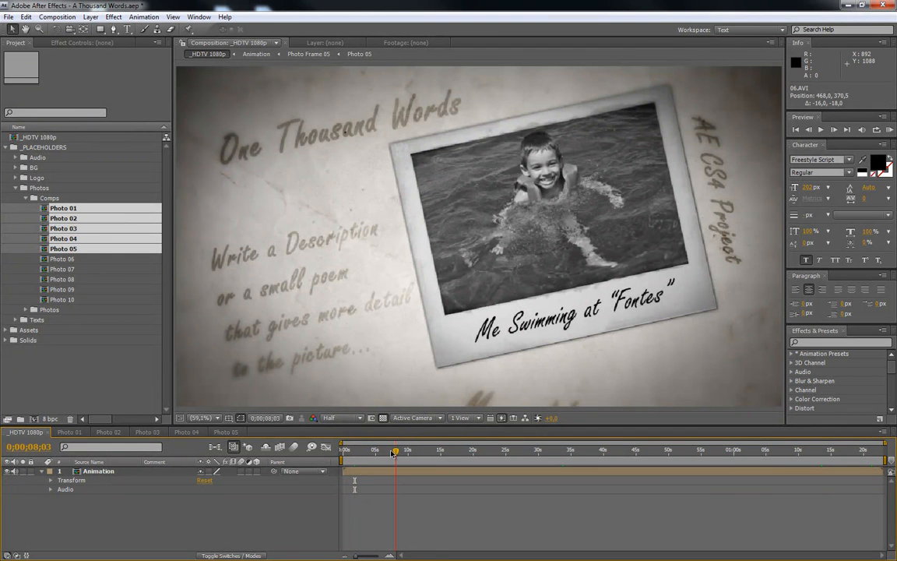
left_click(383, 454)
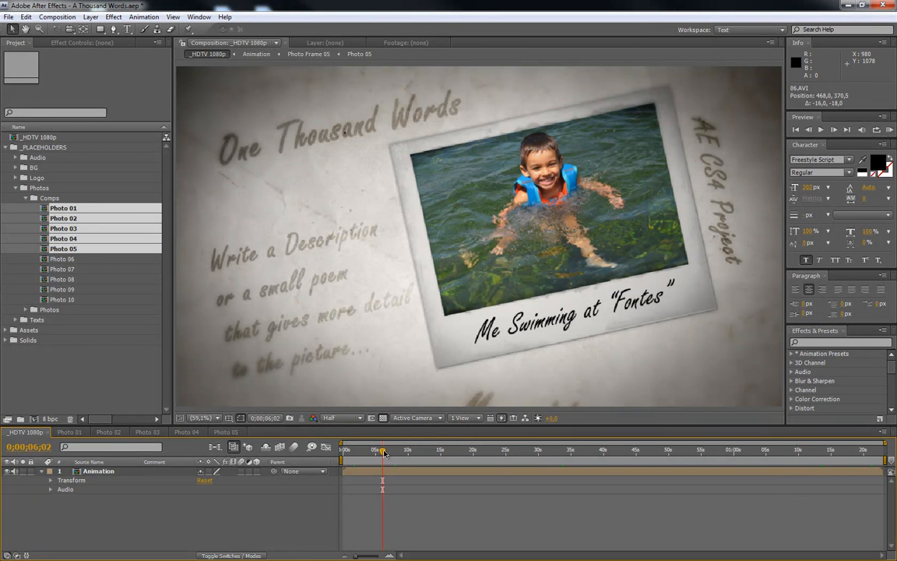
- Scrub _HDTV 1080p from about 6 to 37 seconds and back to 0;00;20;05 to examine how the other photos and the video fit
left_click_drag(384, 452, 473, 454)
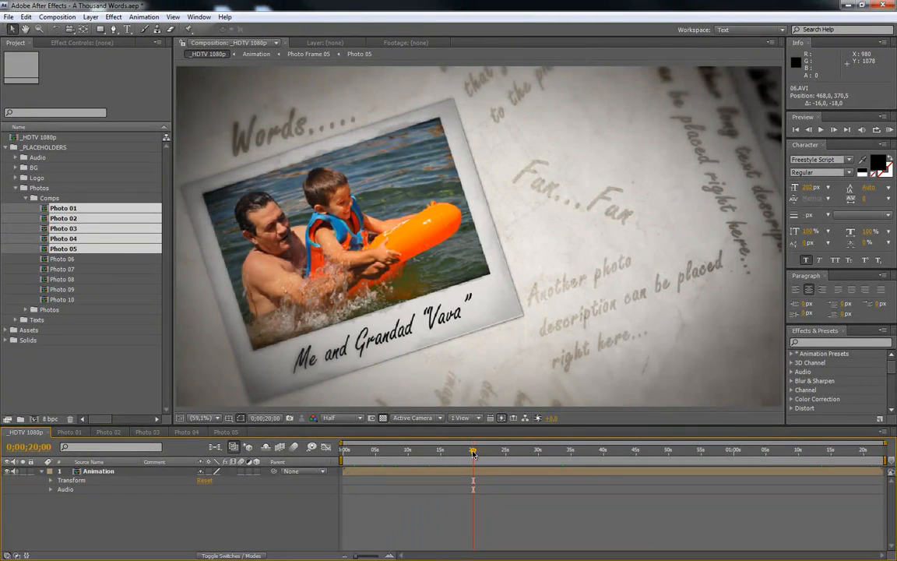
left_click_drag(473, 452, 500, 452)
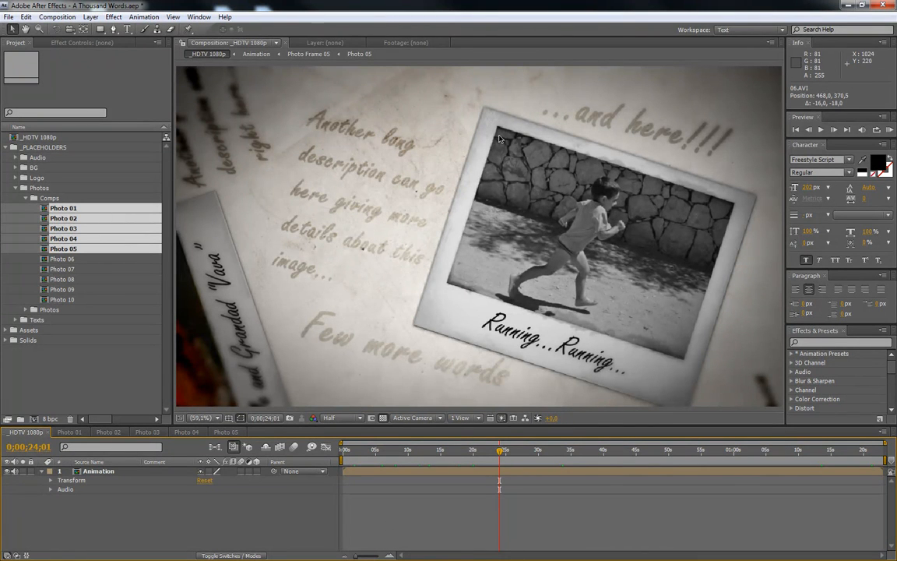
left_click_drag(503, 454, 543, 454)
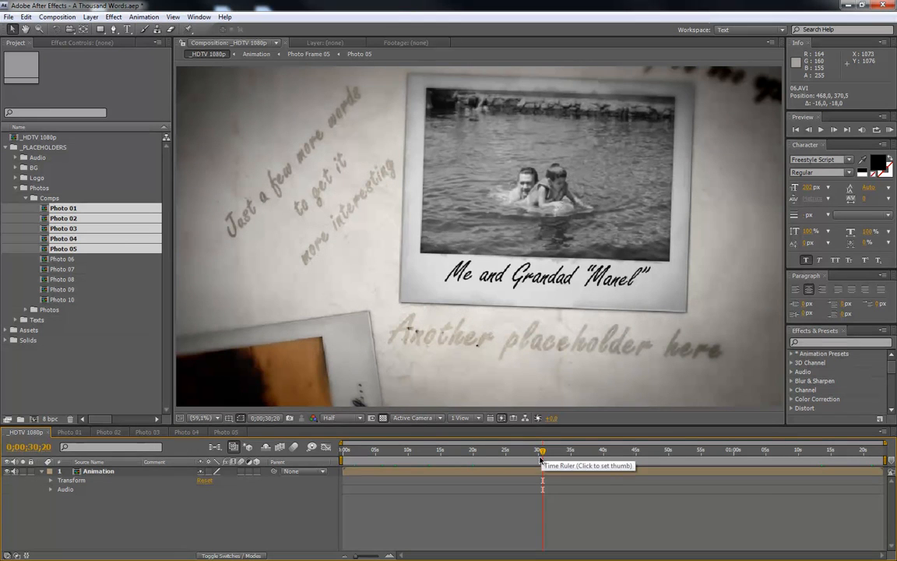
left_click_drag(544, 453, 549, 454)
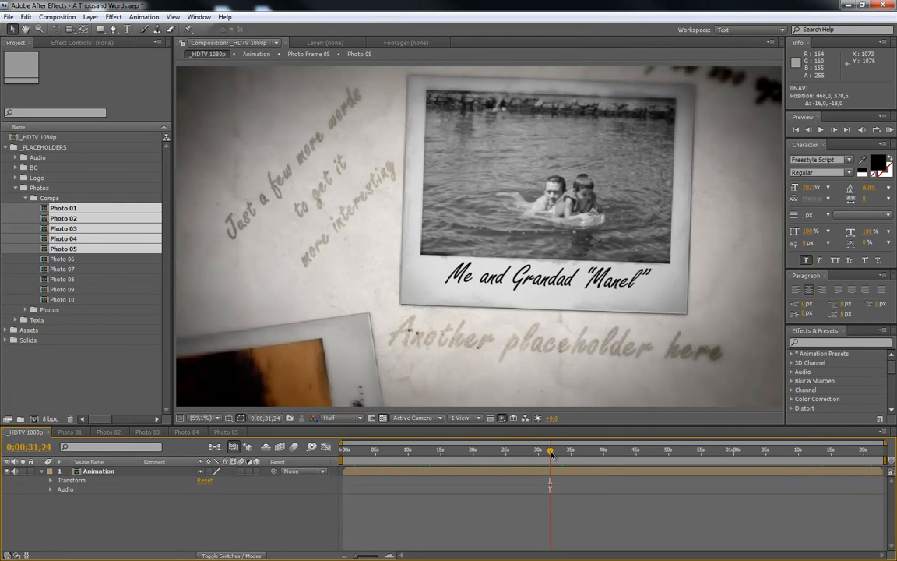
mouse_move(549, 454)
left_mouse_down()
mouse_move(529, 456)
mouse_move(564, 455)
left_mouse_up()
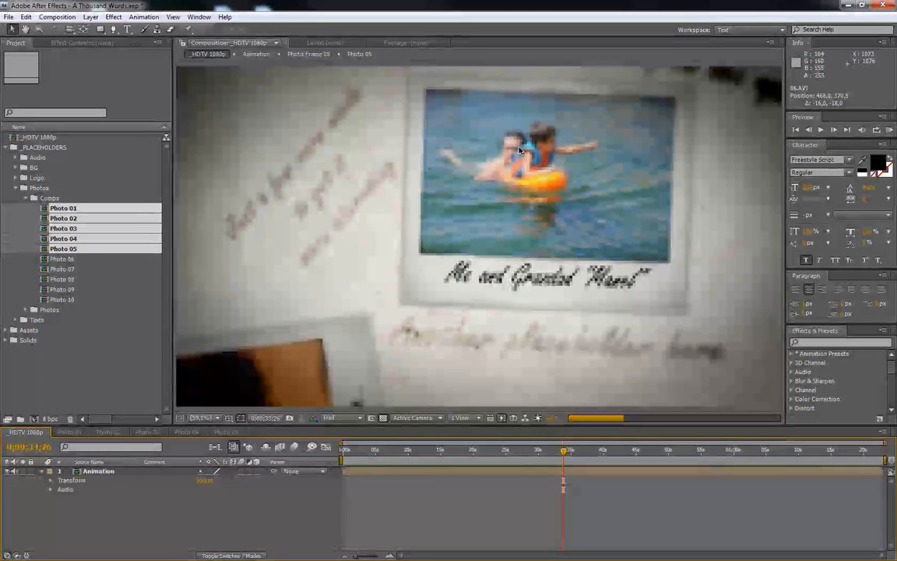
left_click_drag(566, 455, 586, 454)
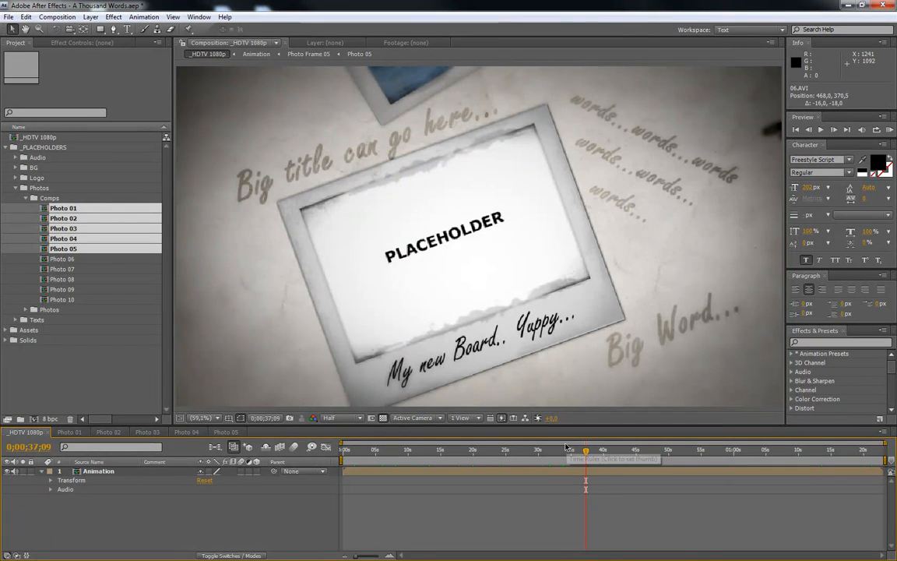
left_click_drag(584, 450, 475, 459)
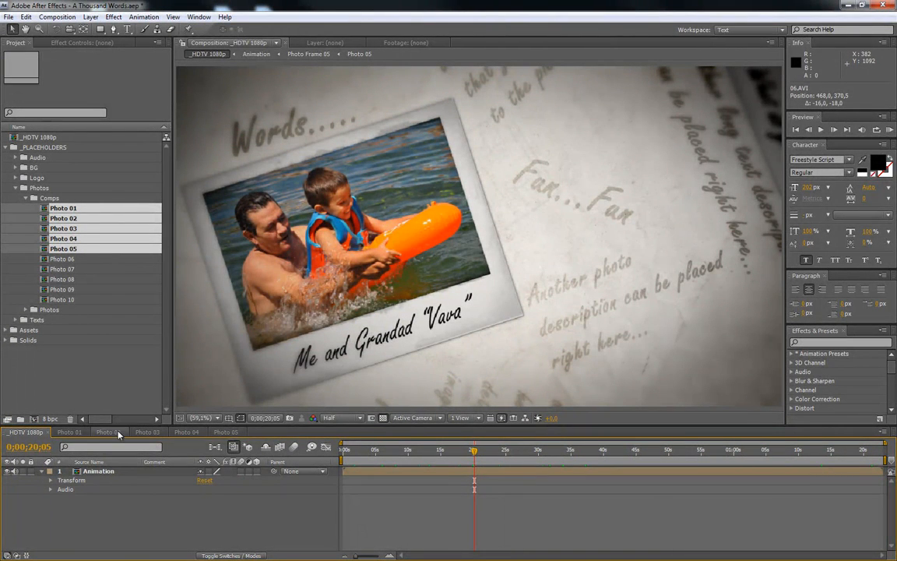
- Close the Photo 01 to Photo 05 timelines and collapse the properties of the Animation layer in _HDTV 1080p
left_click(79, 432)
left_click(88, 433)
left_click(87, 433)
left_click(87, 433)
left_click(87, 434)
left_click(87, 433)
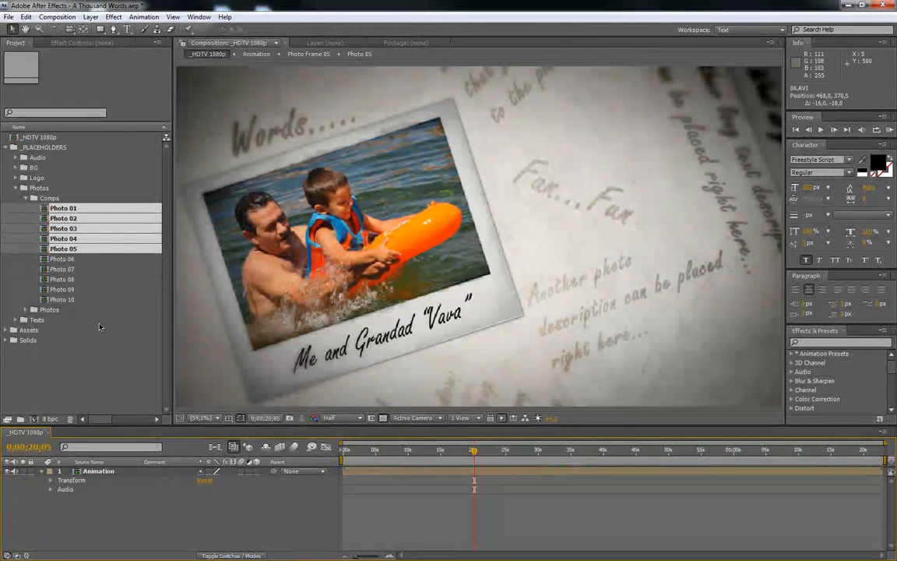
left_click(42, 472)
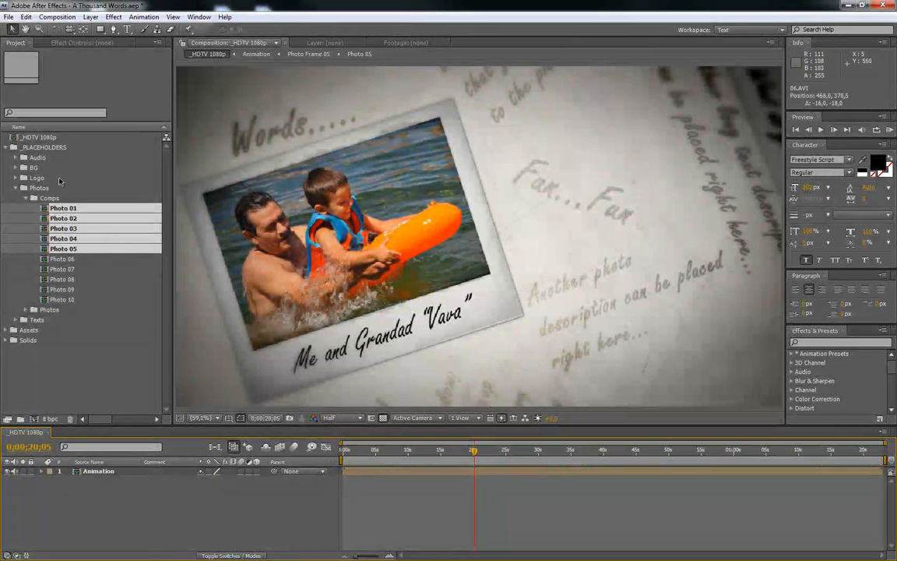
- Collapse the Comps and Photos folders, expand the Texts folder, and select the Photo Frame 01 composition in it
left_click(26, 198)
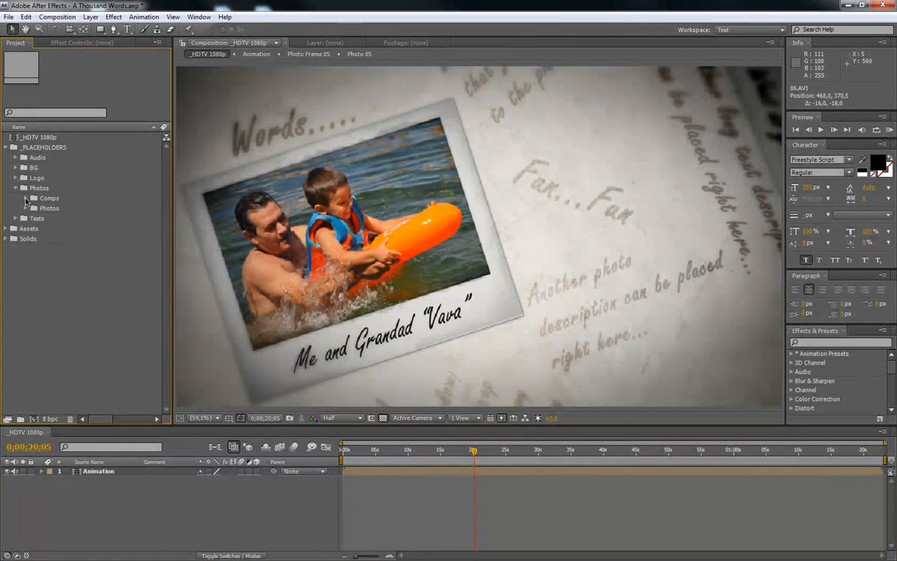
left_click(15, 189)
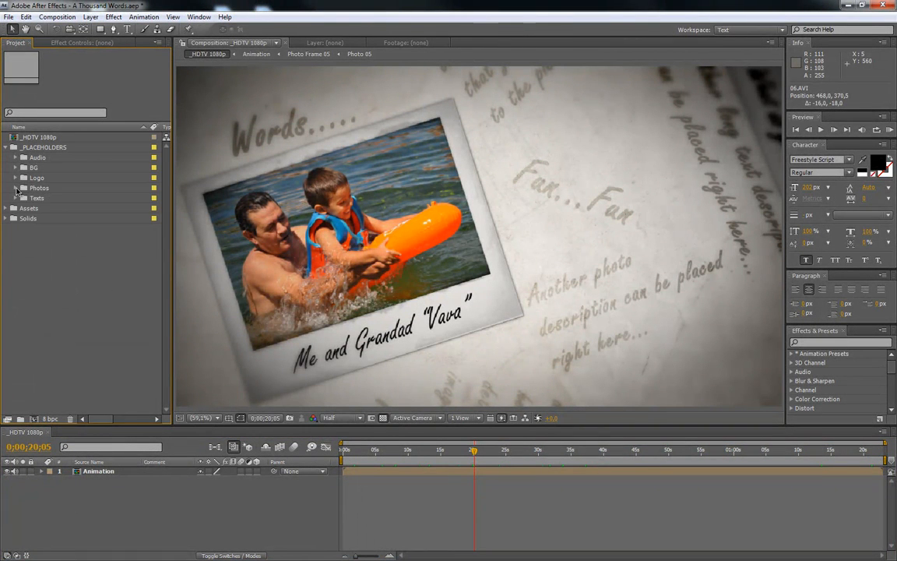
left_click(37, 200)
left_click(15, 198)
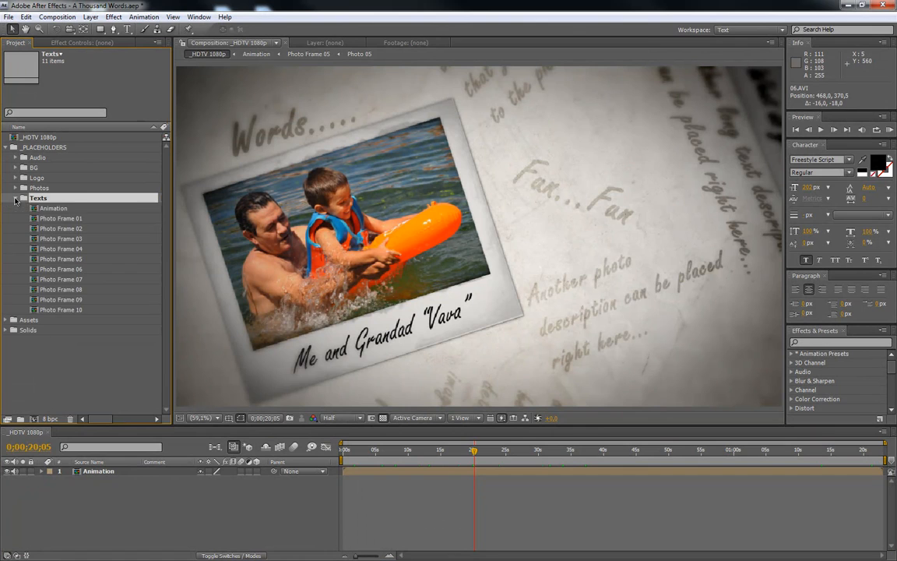
left_click(63, 209)
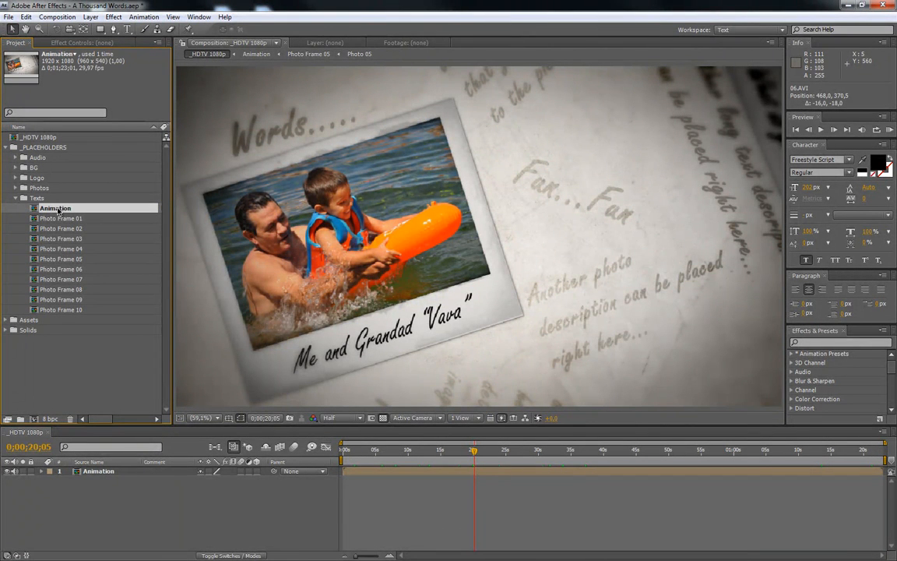
left_click(77, 219)
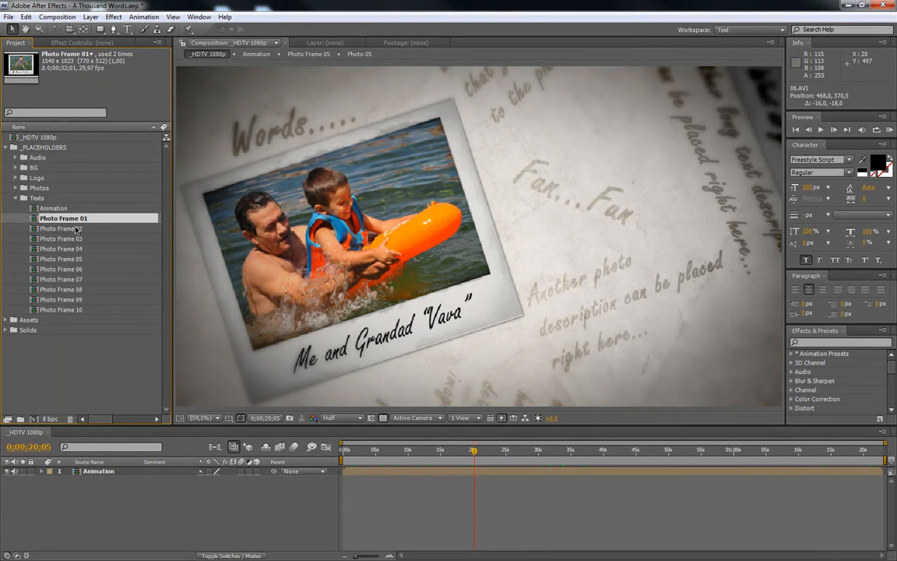
- Move _HDTV 1080p to 0;00;01;24, and open the Photo Frame 01 and Photo Frame 02 compositions with Photo Frame 01 at 0;00;00;21
left_click(352, 451)
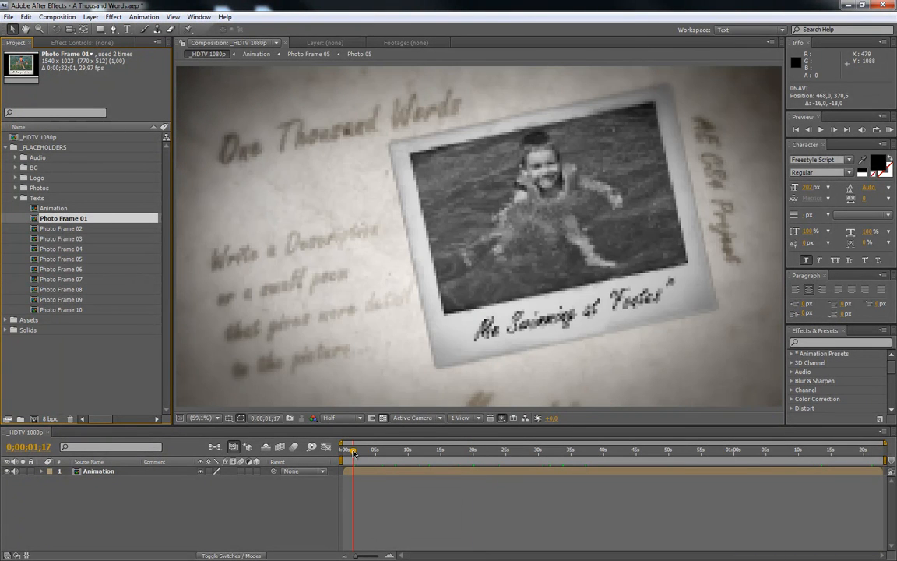
left_click_drag(354, 454, 355, 454)
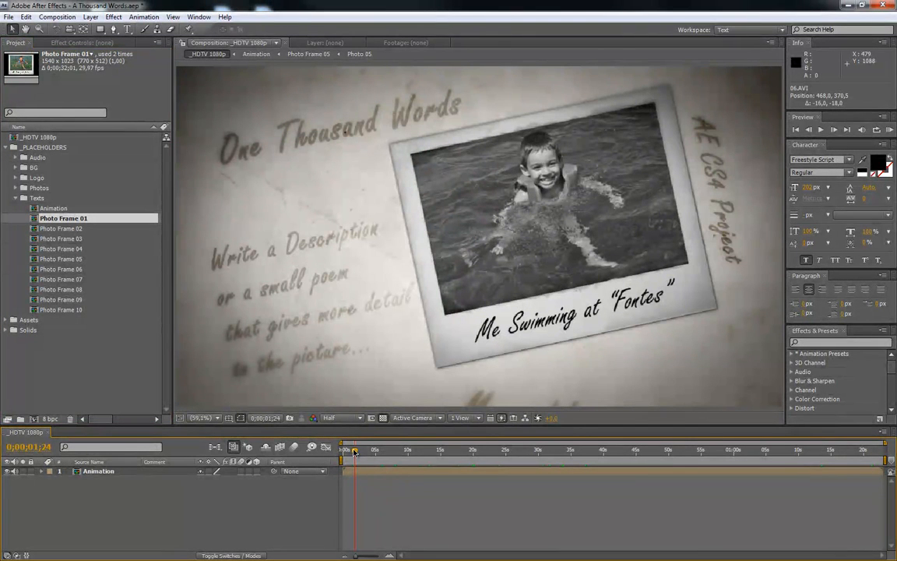
left_click(76, 229, "shift")
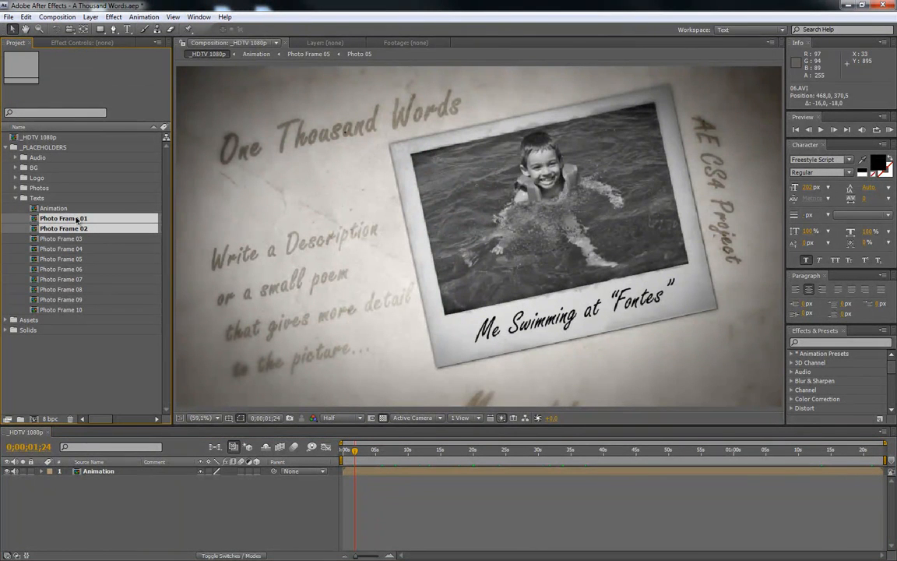
double_click(77, 220)
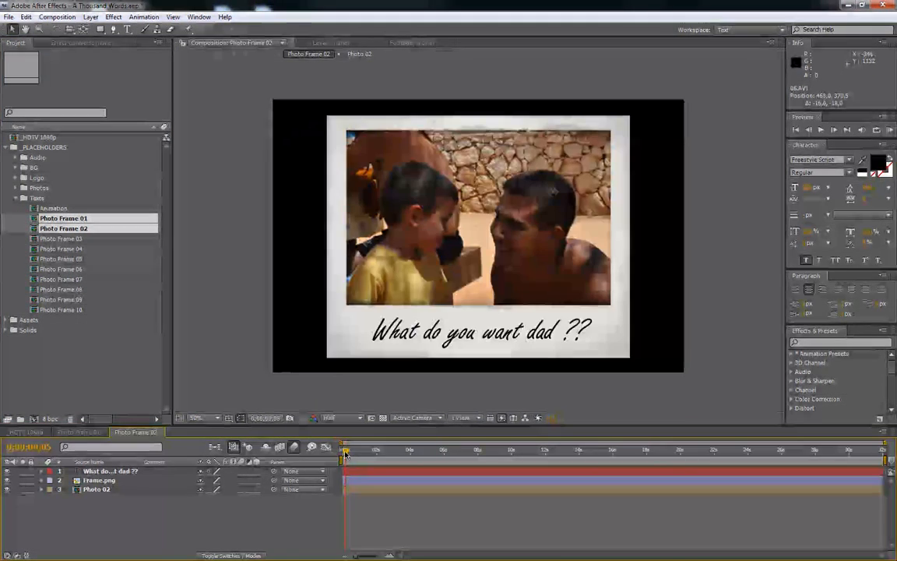
left_click(90, 433)
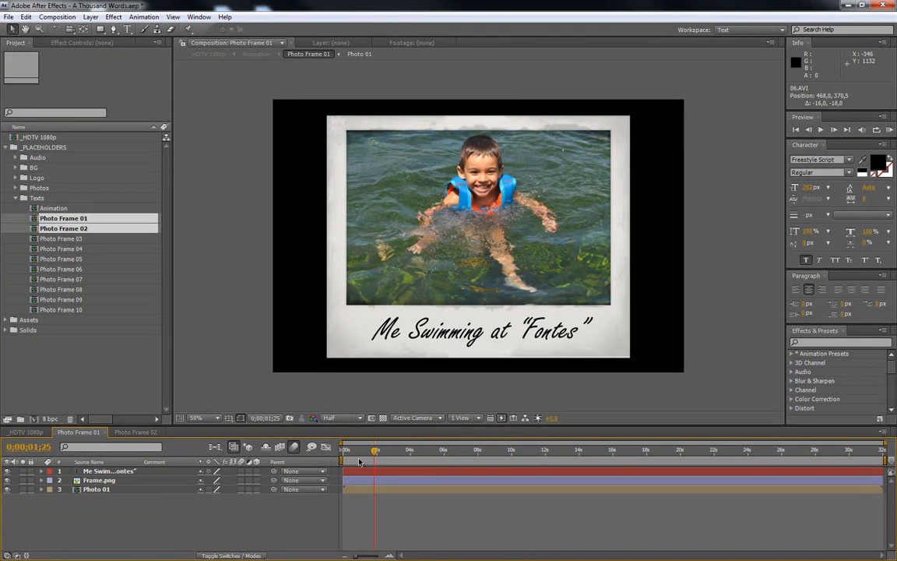
left_click_drag(376, 452, 355, 453)
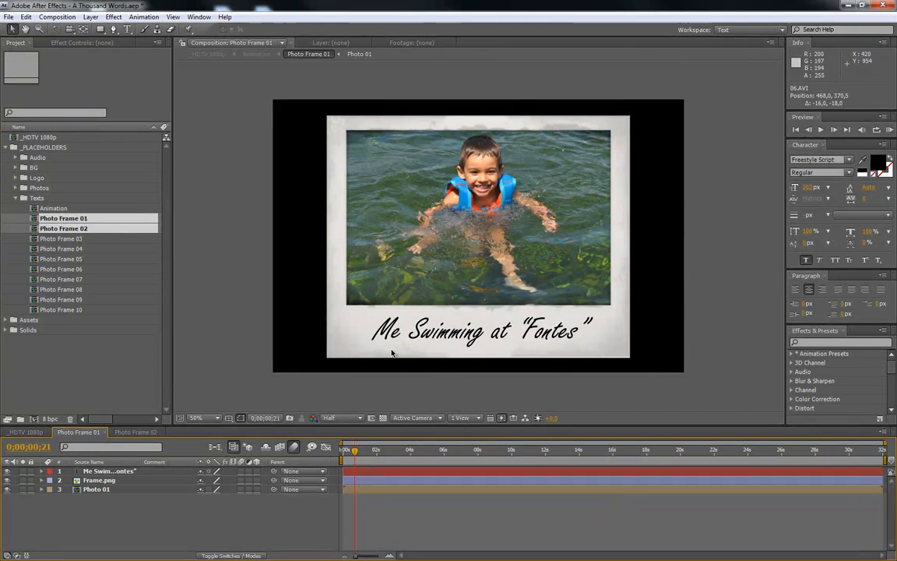
- Replace the caption text under the swimming photo in Photo Frame 01 with "My new text 1"
double_click(111, 473)
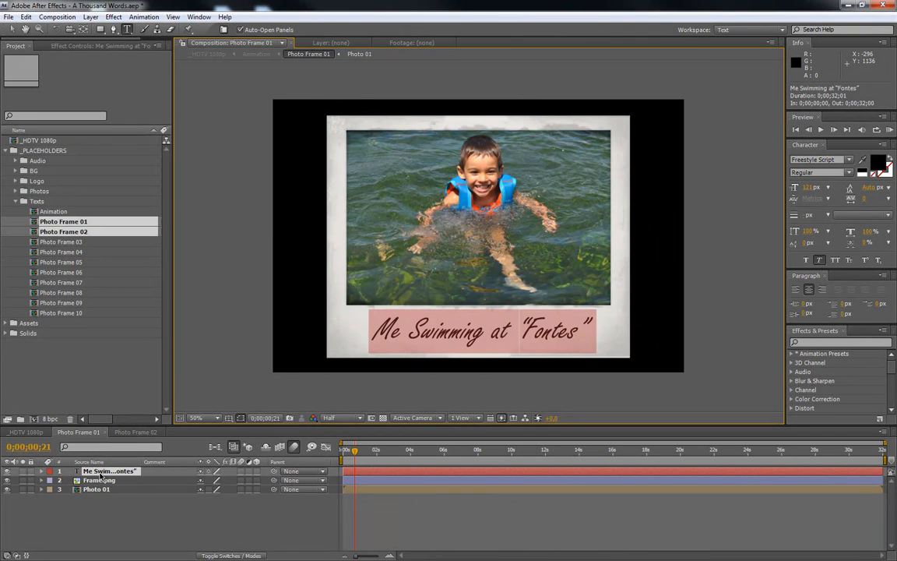
type("My ")
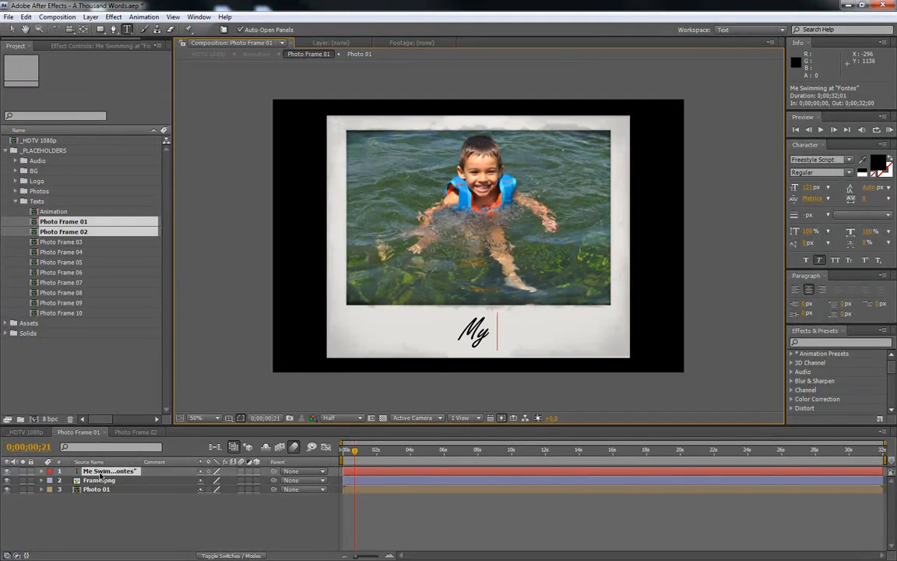
type("New te")
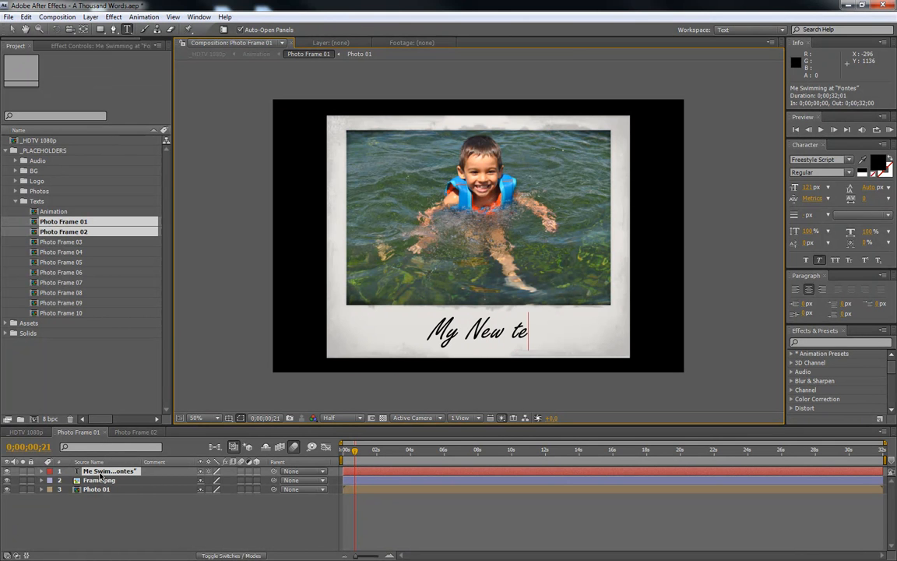
key("Left")
key("Left")
key("Left")
key("Left")
key("Left")
key("BackSpace")
type("new te")
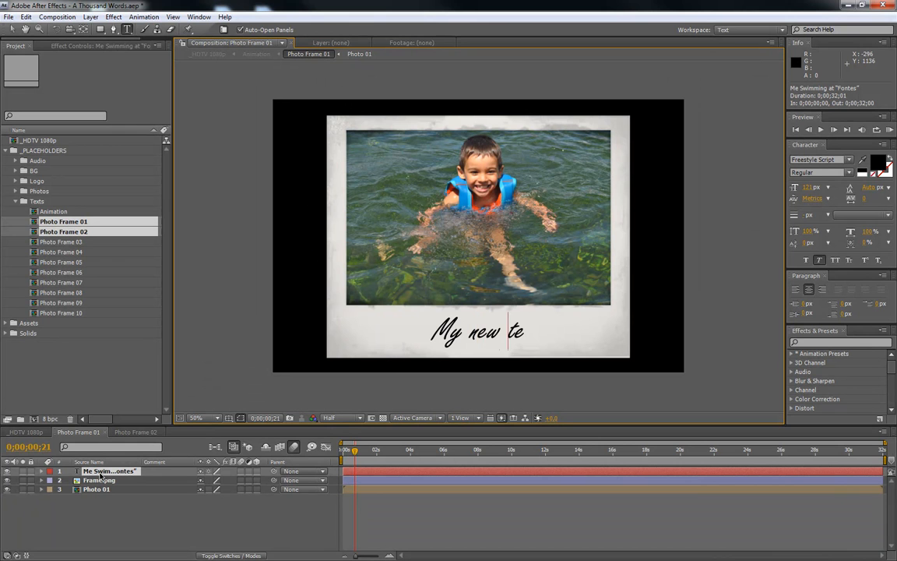
type("x")
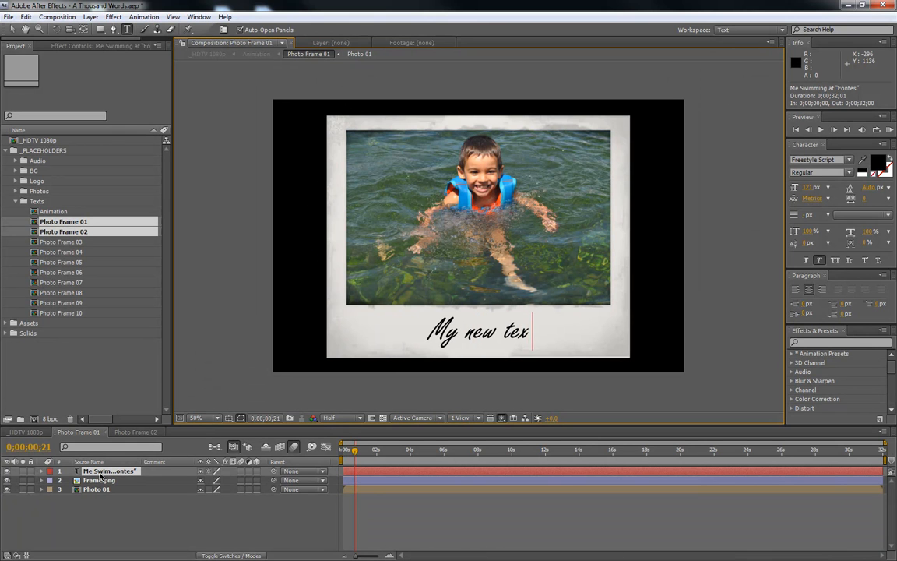
type("t 1")
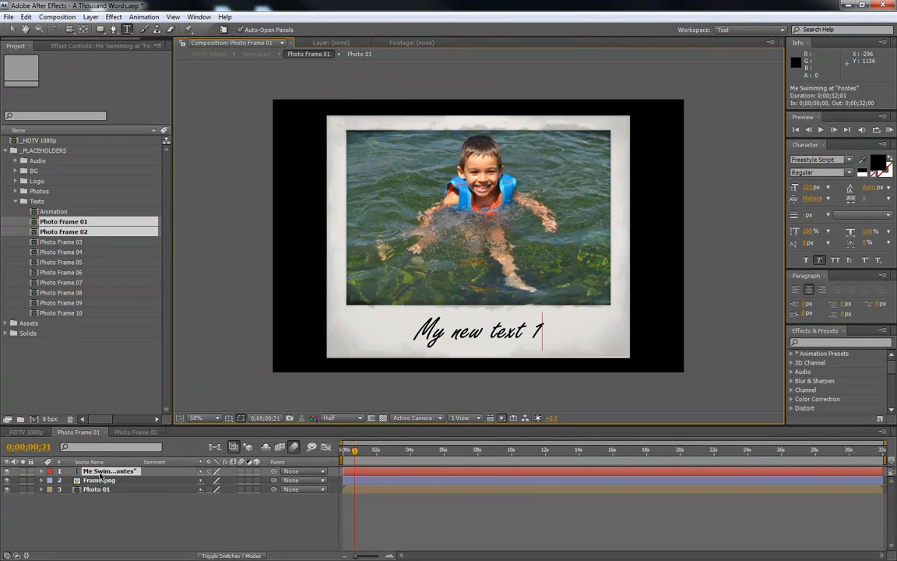
- Replace the caption text in Photo Frame 02 with "My new text 2...", with the composition at 0;00;00;07
left_click(136, 431)
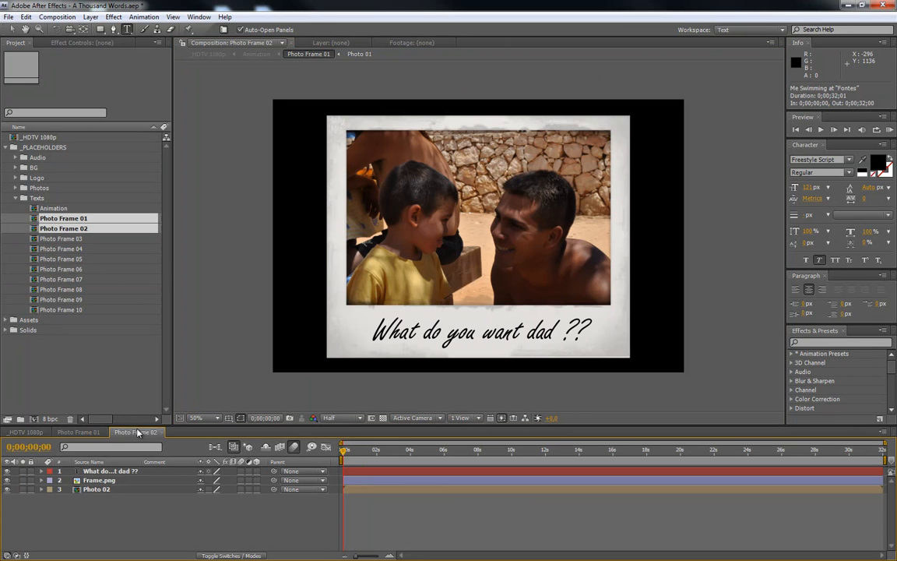
left_click(350, 452)
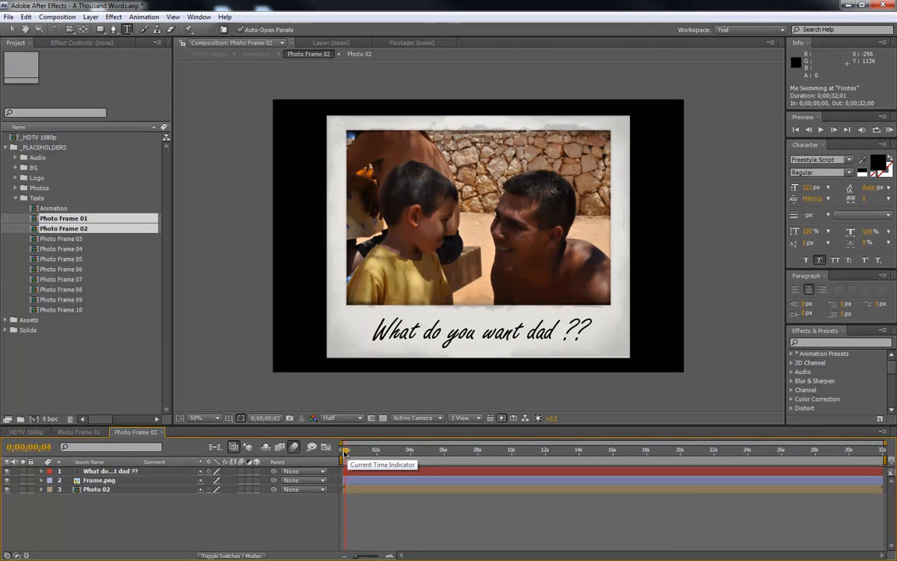
left_click_drag(350, 451, 347, 452)
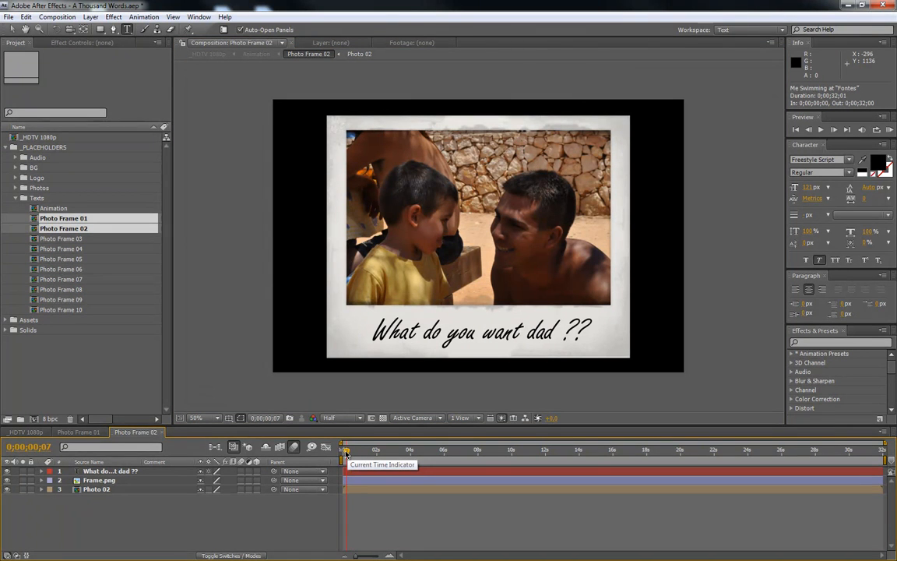
left_click(111, 472)
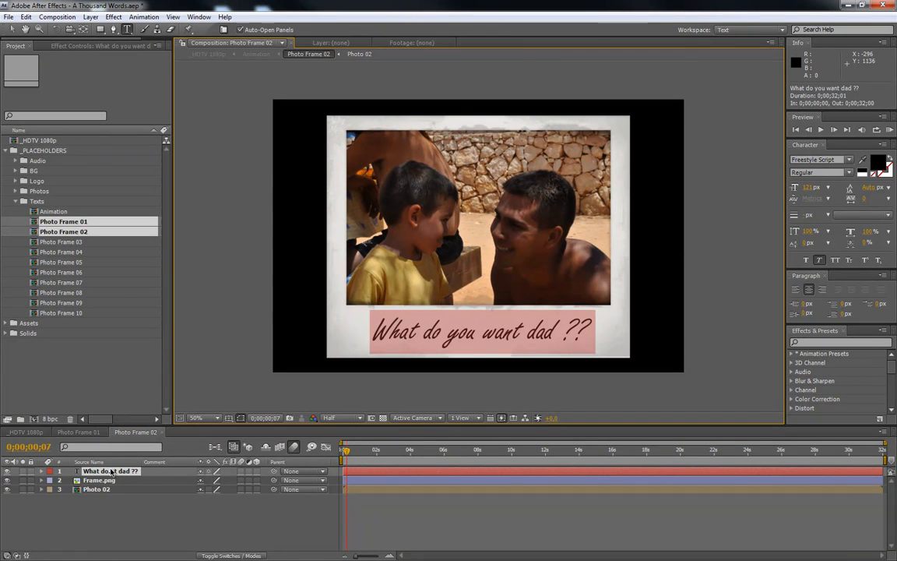
type("My new text 2")
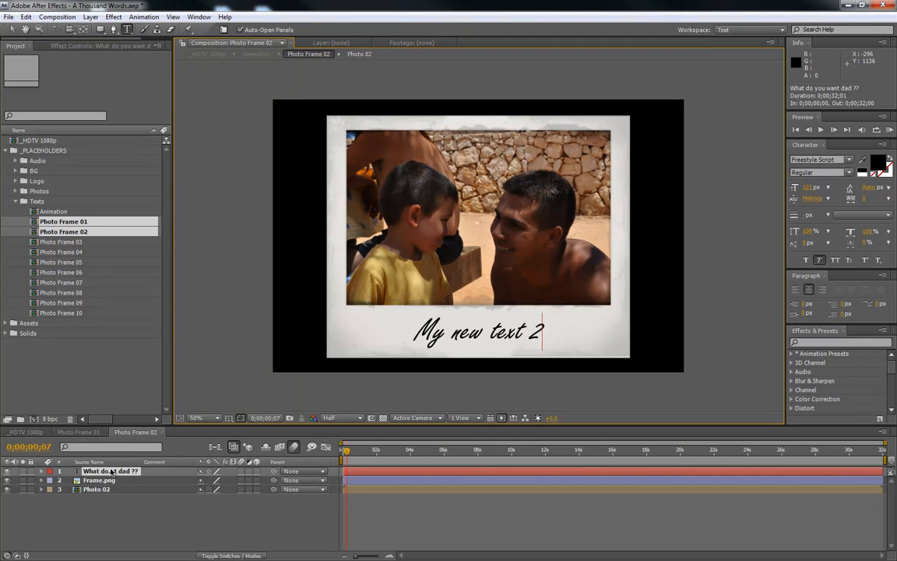
type("...")
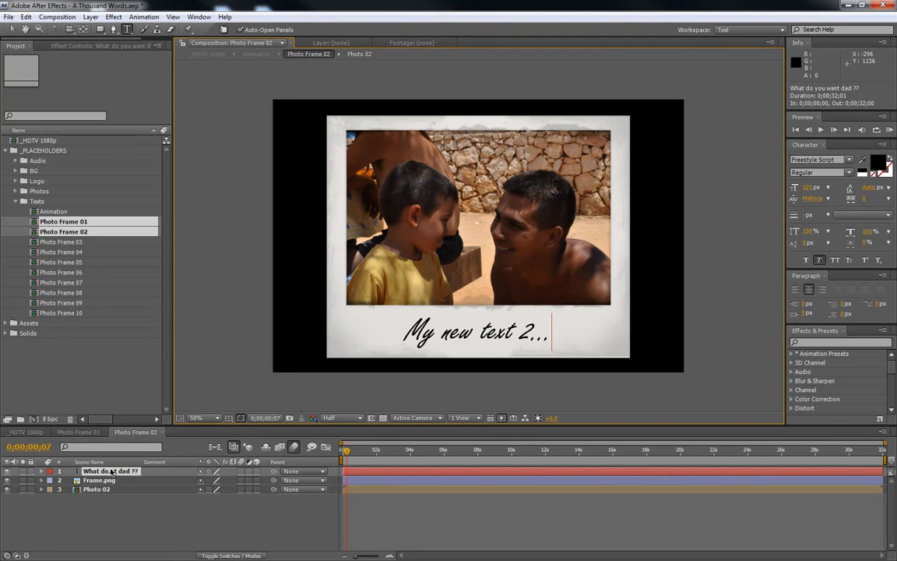
left_click(109, 500)
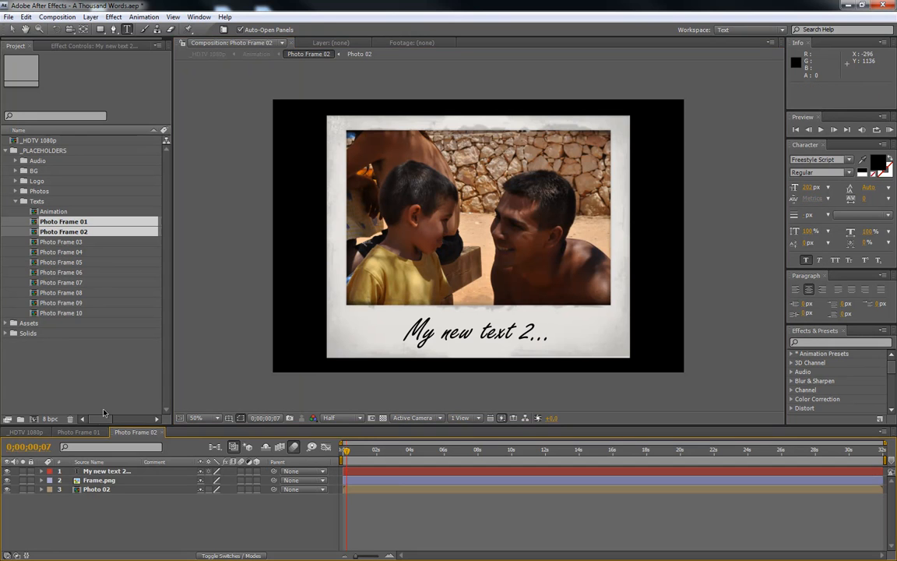
- Check the new captions of both photo frames in _HDTV 1080p at 0;00;05;17 and 0;00;12;16
left_click(26, 431)
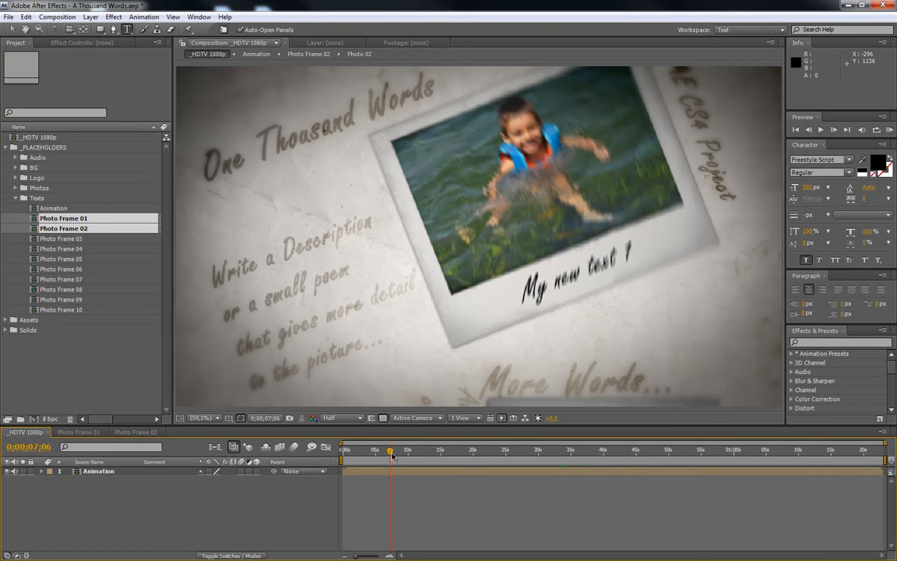
mouse_move(388, 455)
left_mouse_down()
mouse_move(377, 456)
mouse_move(410, 458)
mouse_move(374, 458)
mouse_move(382, 461)
left_mouse_up()
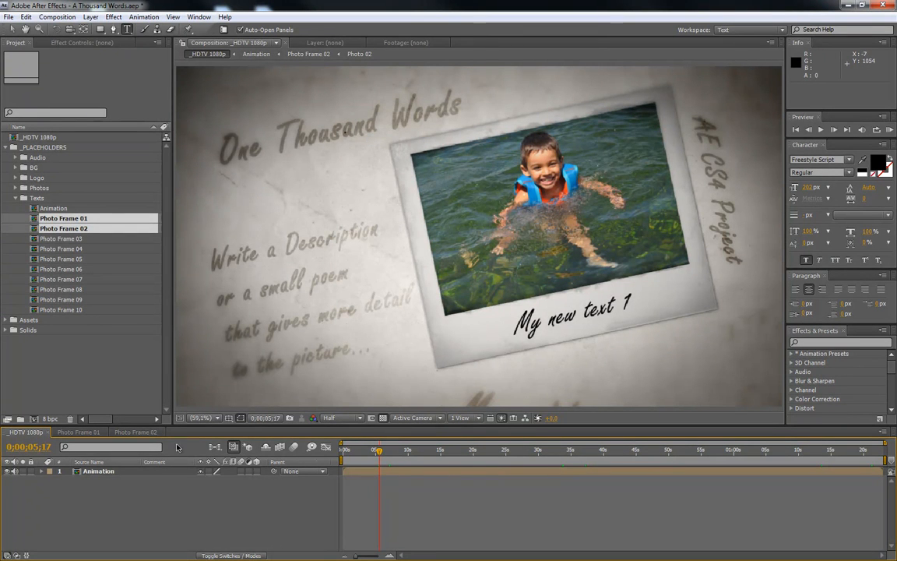
left_click_drag(380, 454, 428, 454)
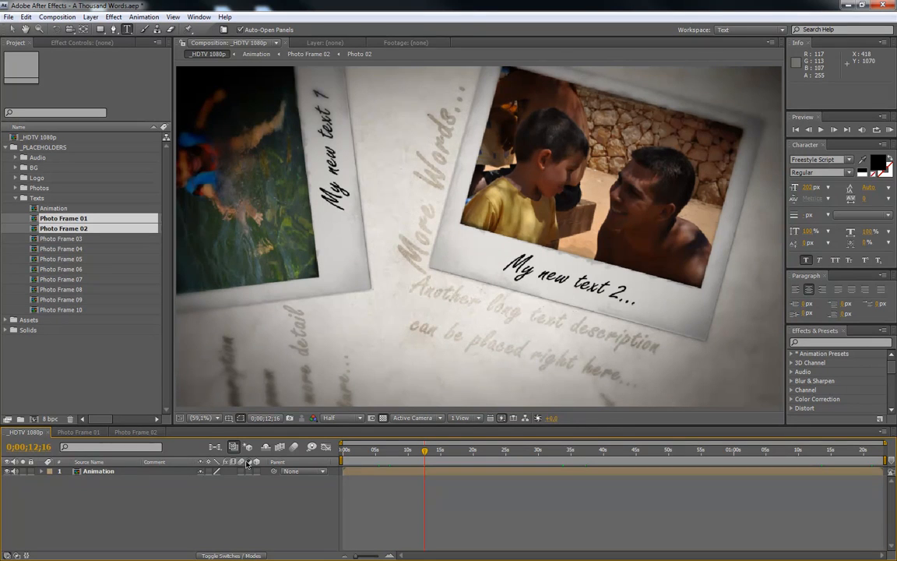
- Close the Photo Frame 02 and Photo Frame 01 timelines and move _HDTV 1080p to 0;00;01;07
left_click(88, 434)
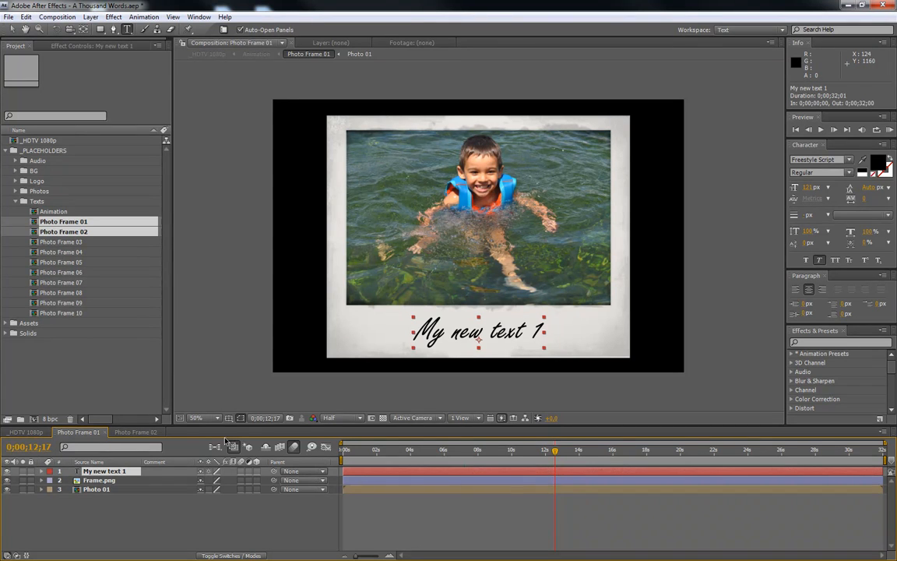
left_click(137, 432)
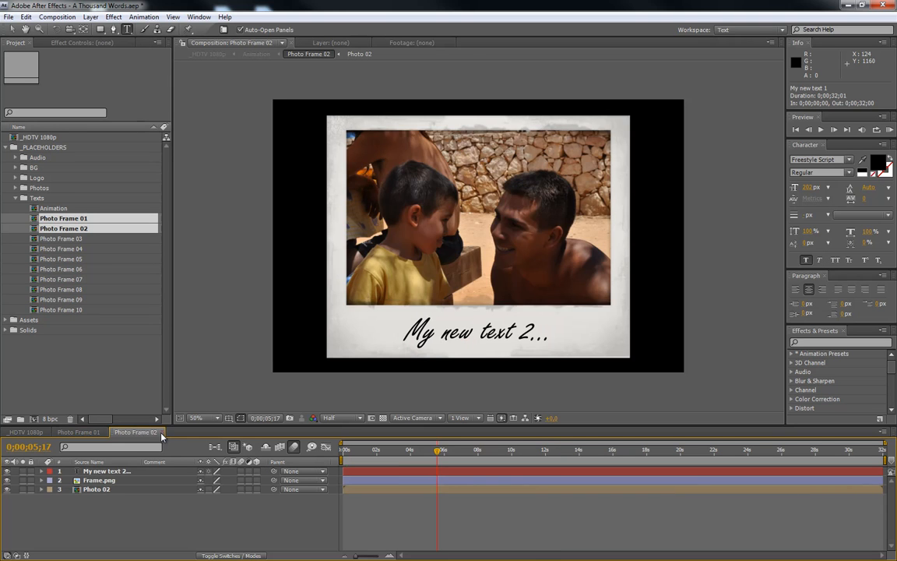
left_click(162, 432)
left_click(101, 432)
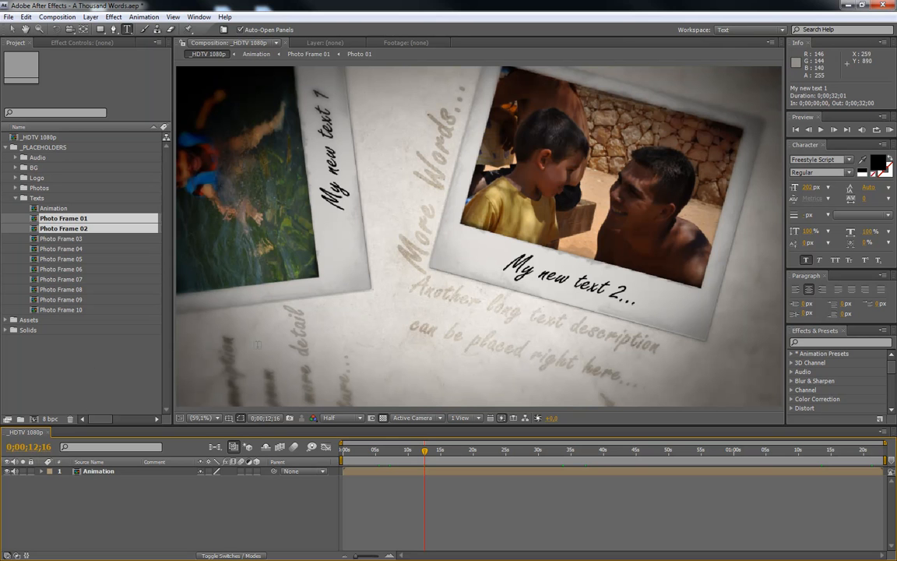
mouse_move(367, 451)
left_mouse_down()
mouse_move(346, 451)
mouse_move(355, 451)
left_mouse_up()
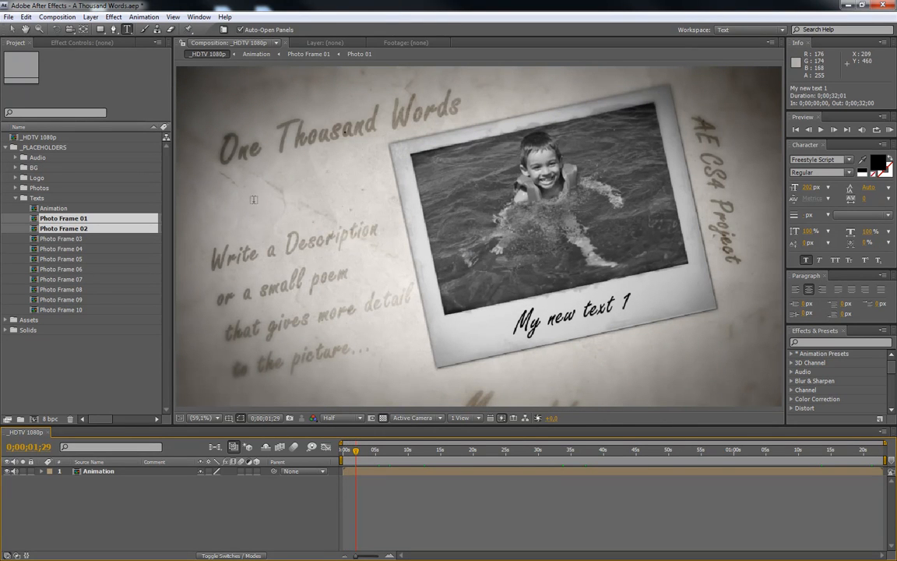
left_click_drag(357, 451, 353, 453)
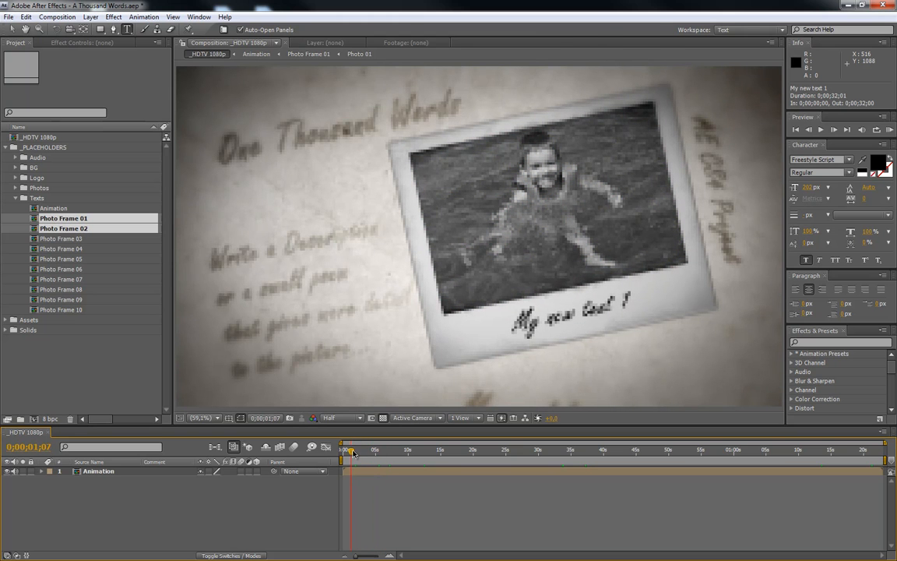
- Review the Photo Frame 03 to Photo Frame 10 entries in the Texts folder and open its Animation composition
left_click(78, 239)
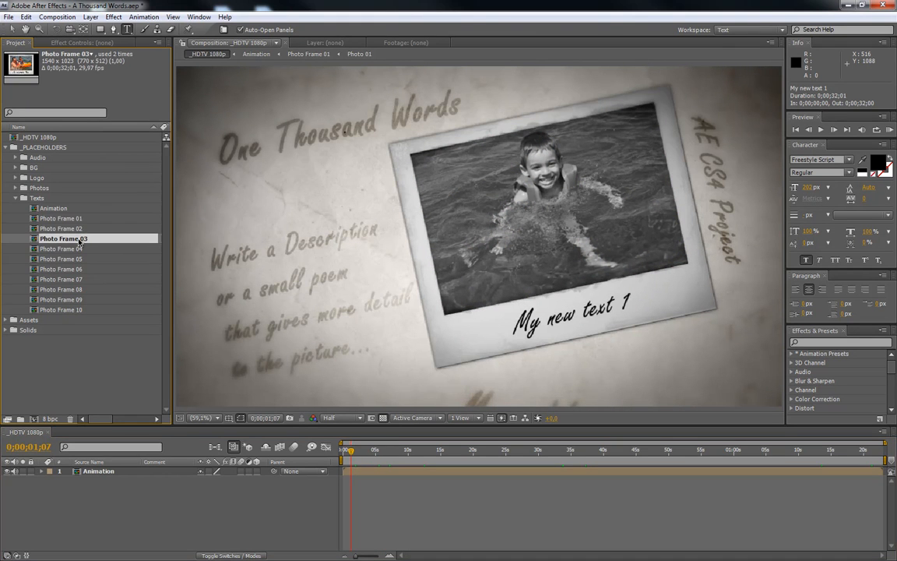
left_click(66, 309)
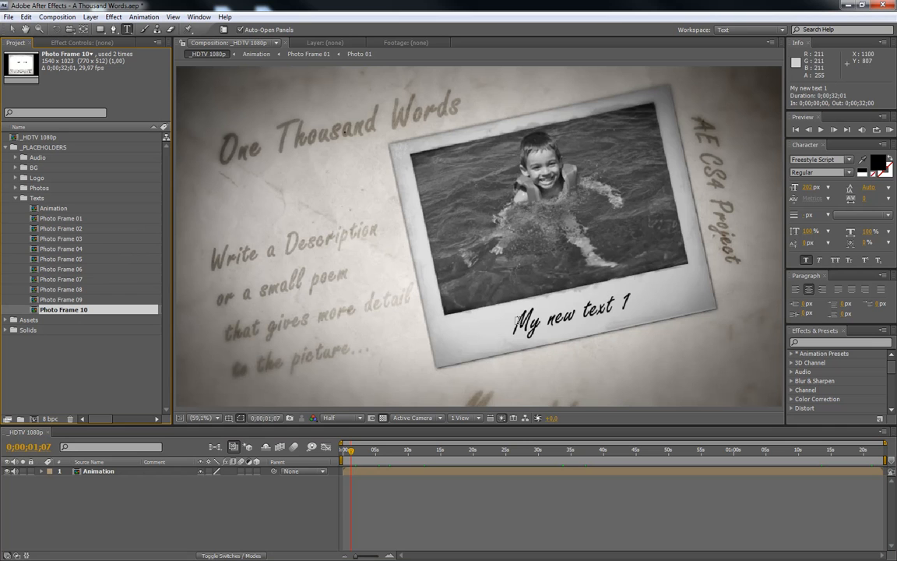
left_click(50, 209)
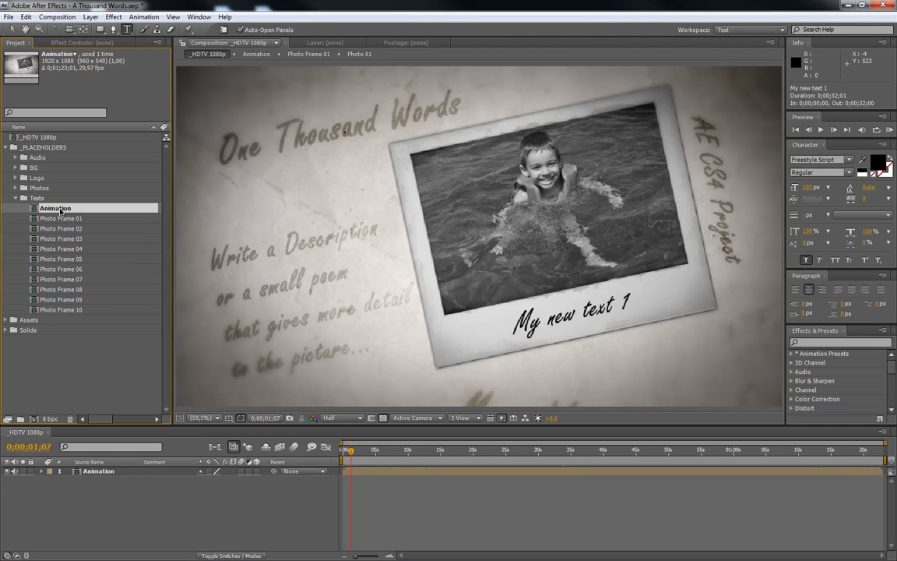
left_click(40, 198)
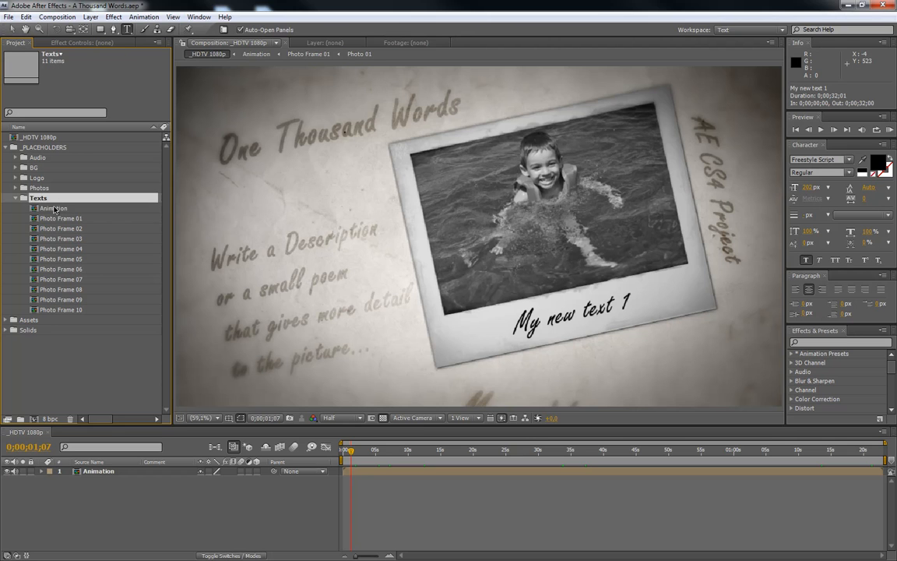
left_click(54, 207)
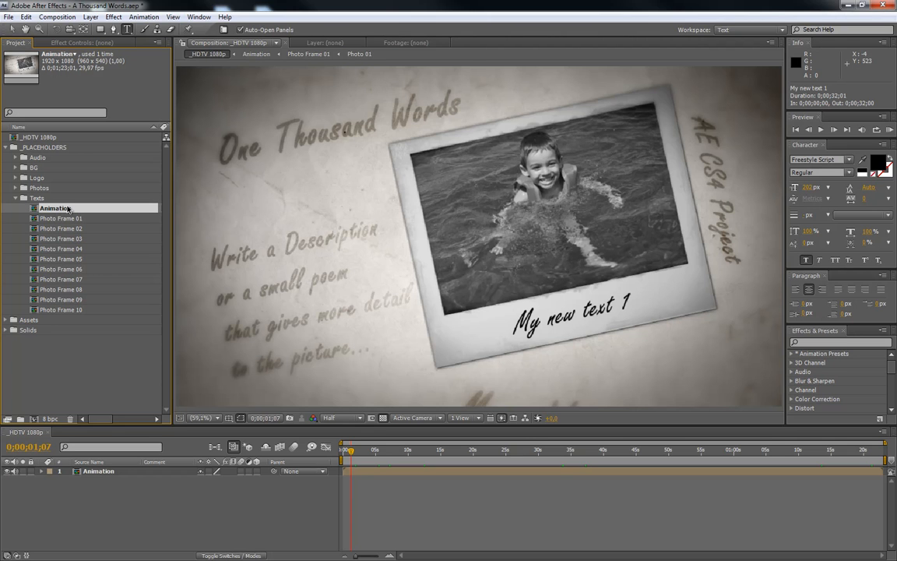
double_click(68, 209)
key("period")
key("period")
key("period")
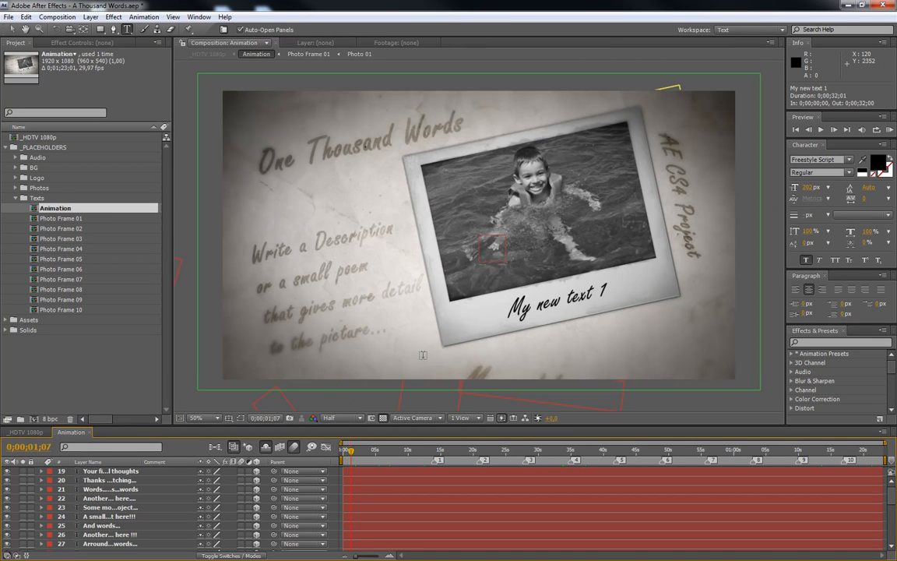
key("comma")
key("period")
- Identify the text layers around the first photo by selecting One Thousand Words, Write a Description and AE CS4 Project in turn at 0;00;01;09
scroll(102, 492, "down", 6)
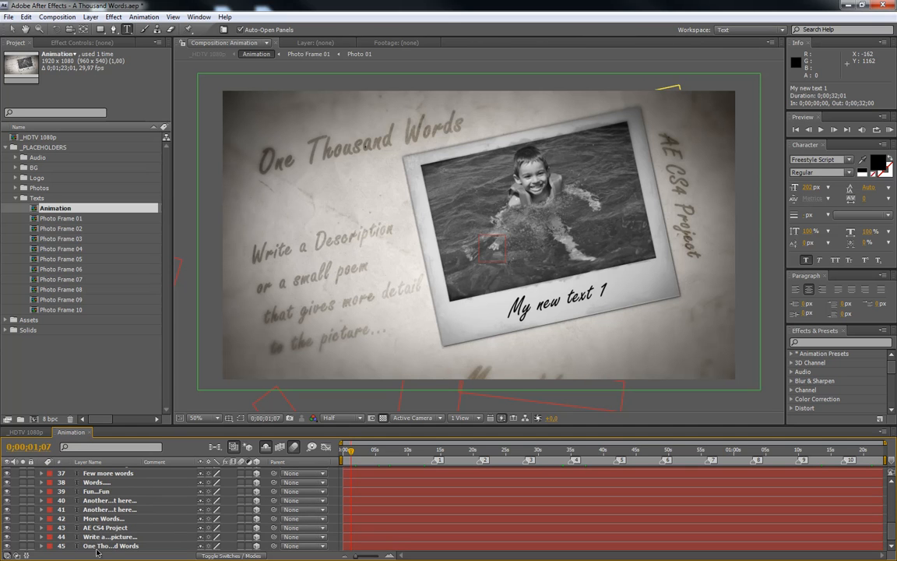
scroll(94, 512, "up", 6)
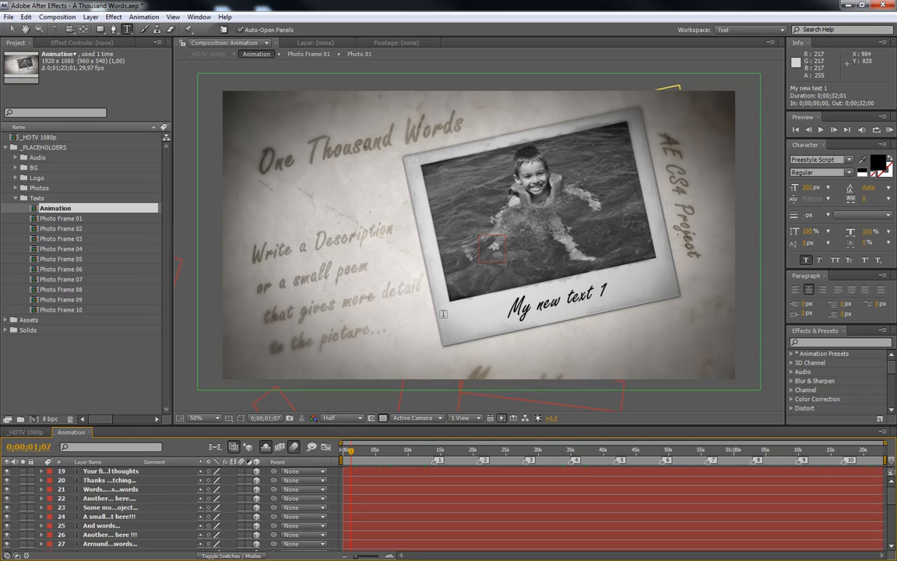
scroll(121, 520, "down", 6)
left_click(114, 546)
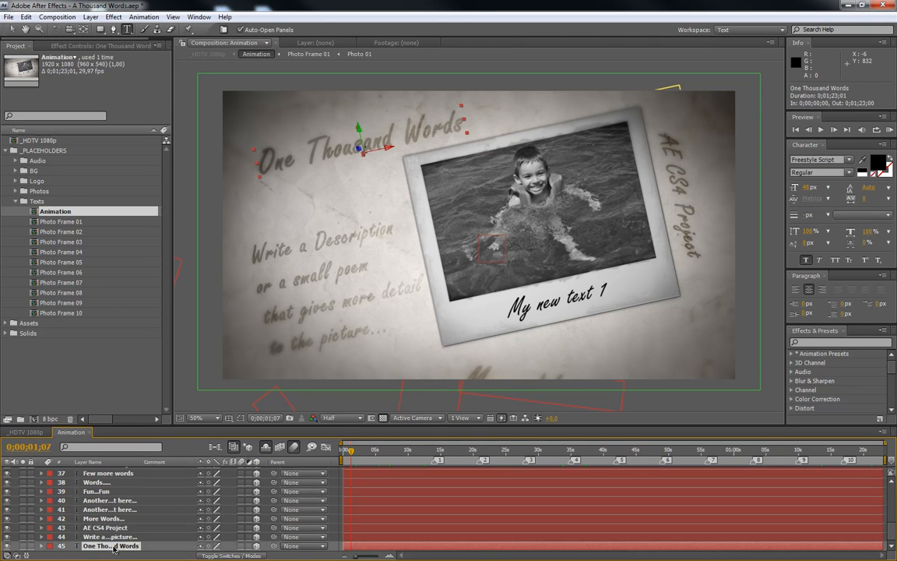
mouse_move(352, 452)
left_mouse_down()
mouse_move(344, 452)
mouse_move(353, 452)
left_mouse_up()
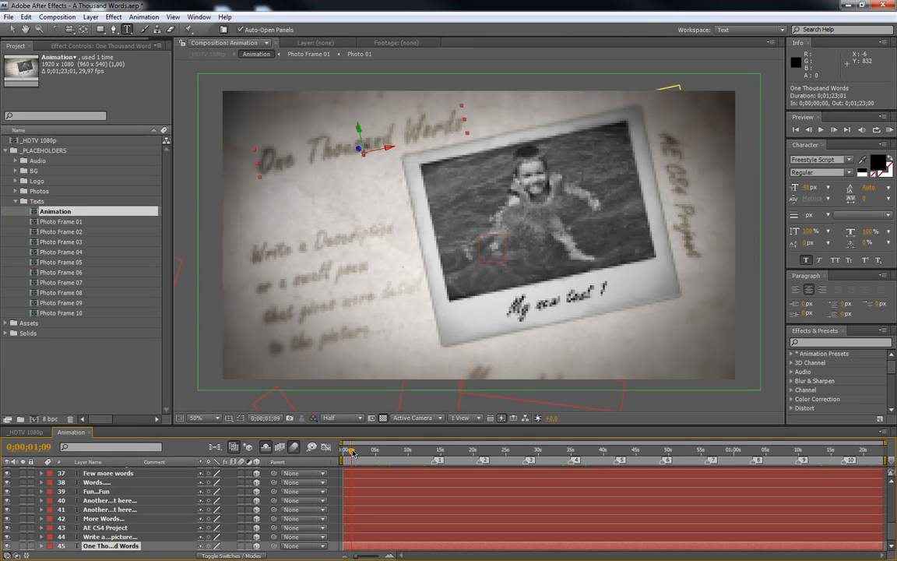
left_click(107, 537)
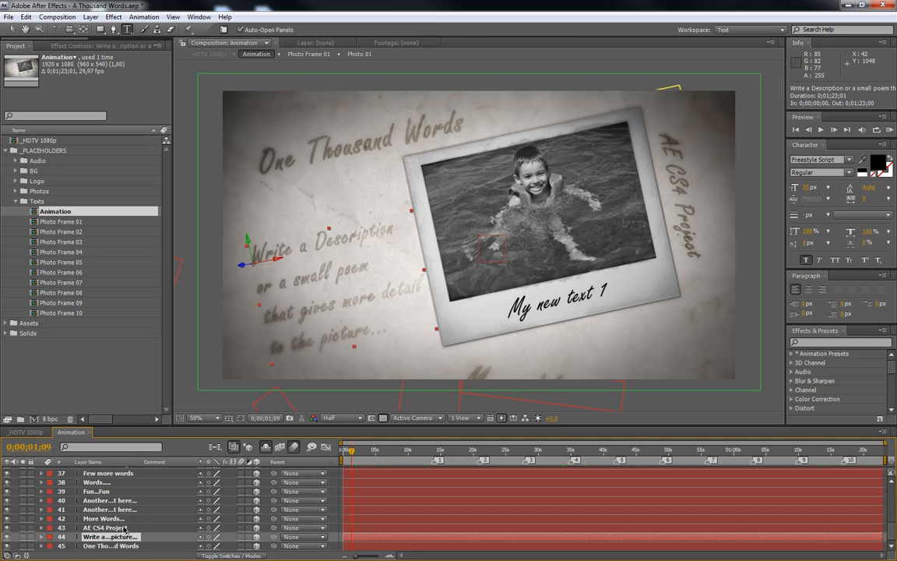
left_click(114, 529)
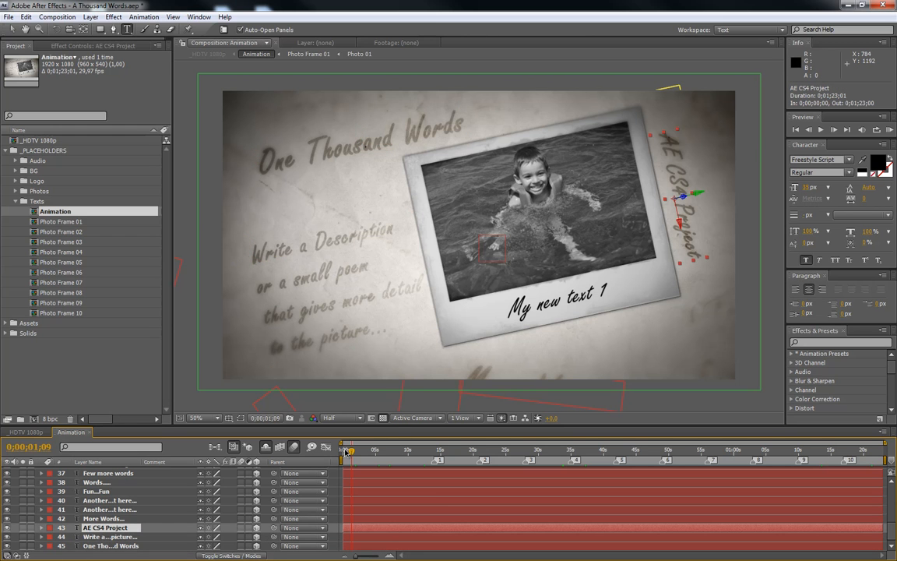
- Move Animation to 0;00;09;05 and identify the text layers around the second photo by selecting More Words and the long text description below it
left_click_drag(352, 451, 381, 455)
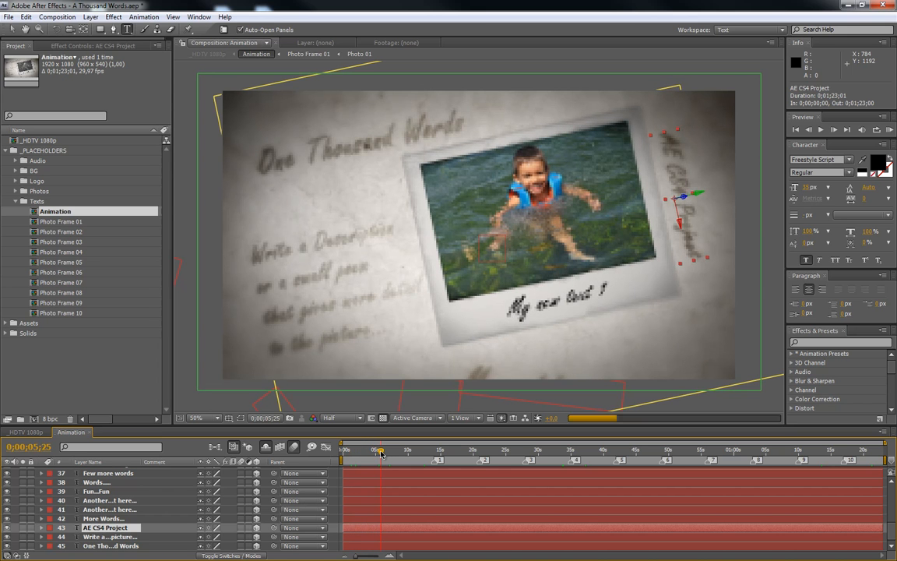
left_click(119, 519)
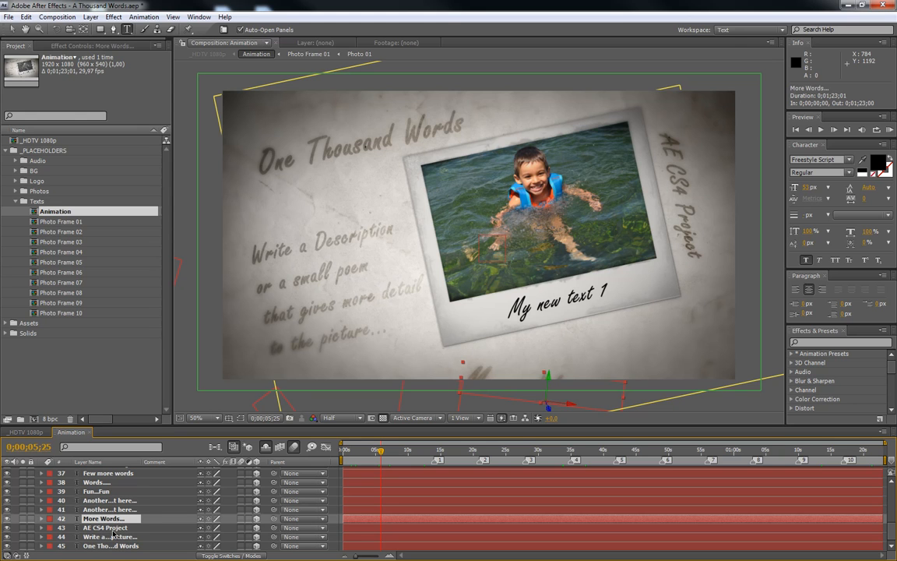
left_click(114, 529)
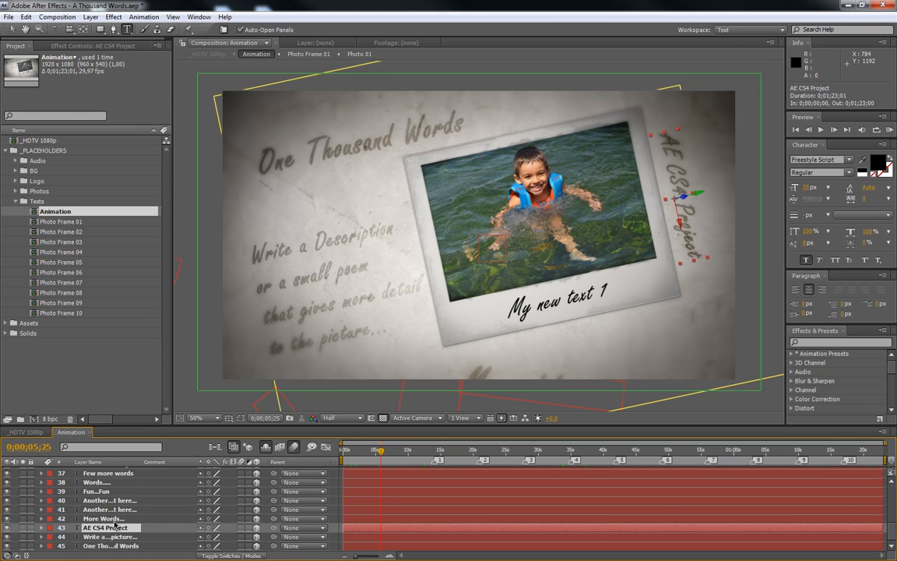
left_click(114, 520)
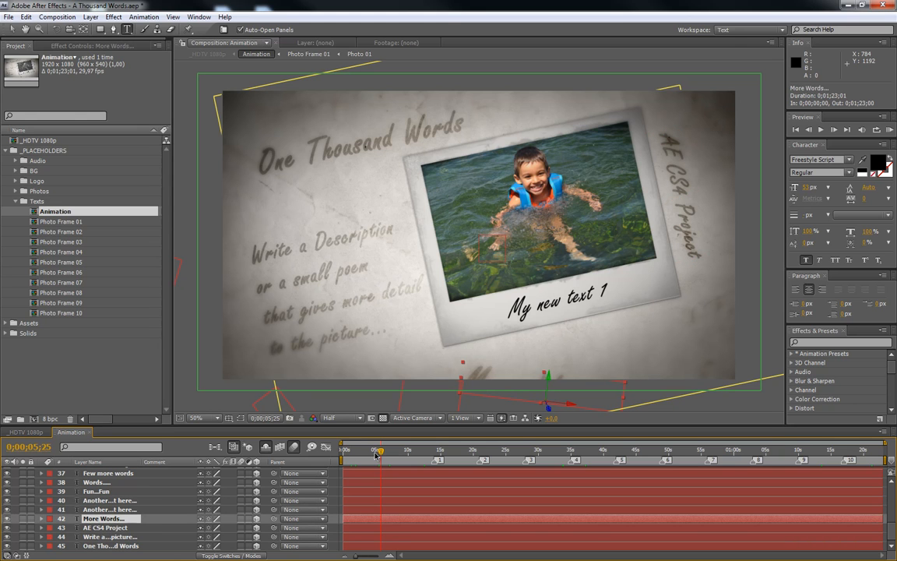
left_click_drag(379, 450, 406, 452)
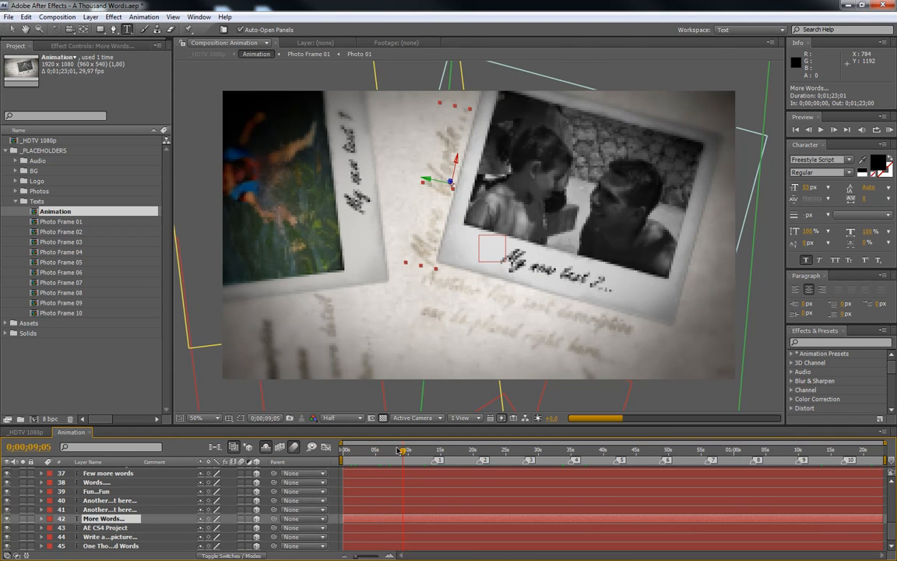
left_click(117, 528)
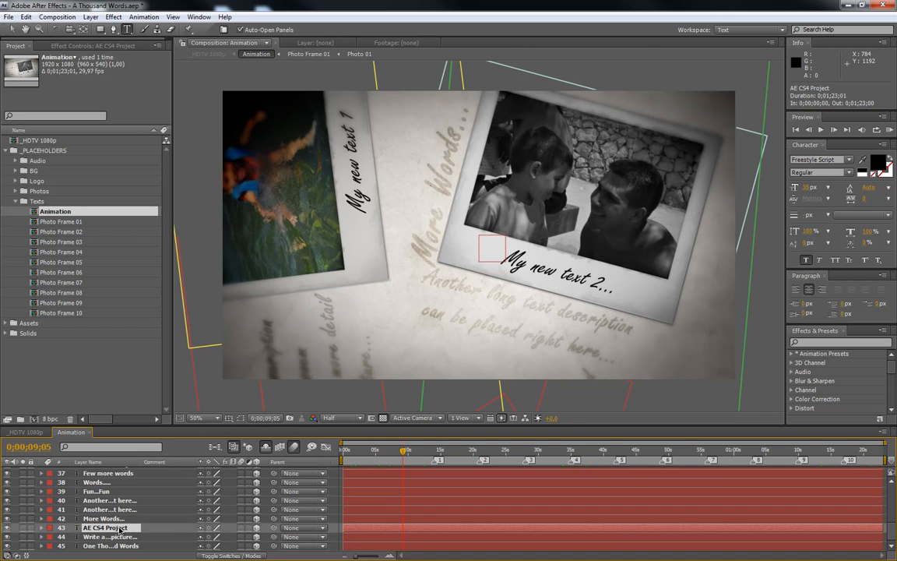
left_click(115, 519)
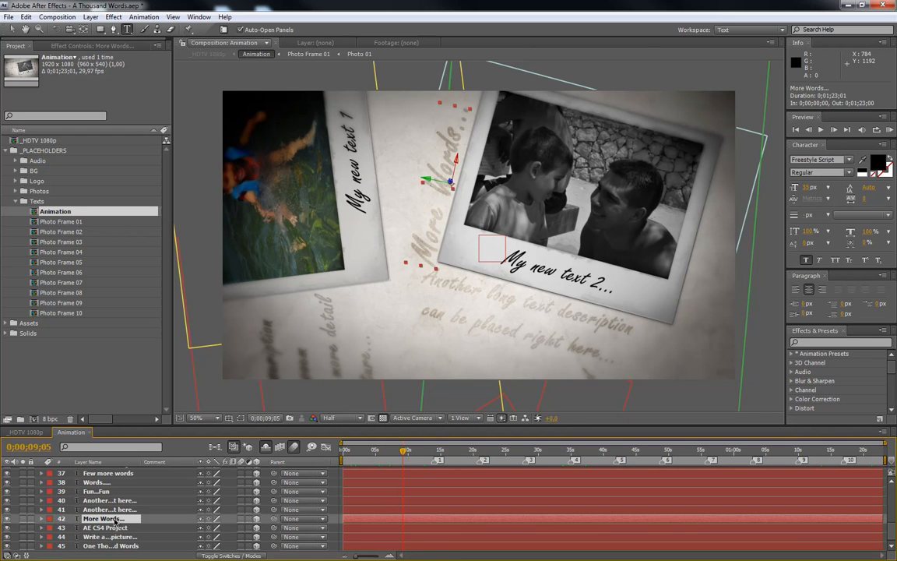
key("ctrl+Up")
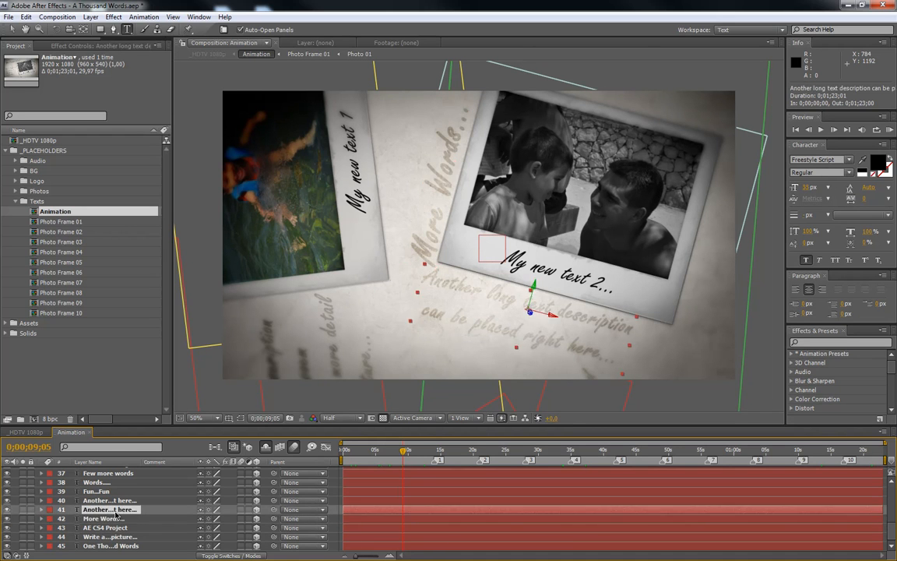
- Select the text layer directly above the second photo's long description and move Animation to 0;00;15;20 to locate its text
key("ctrl+Up")
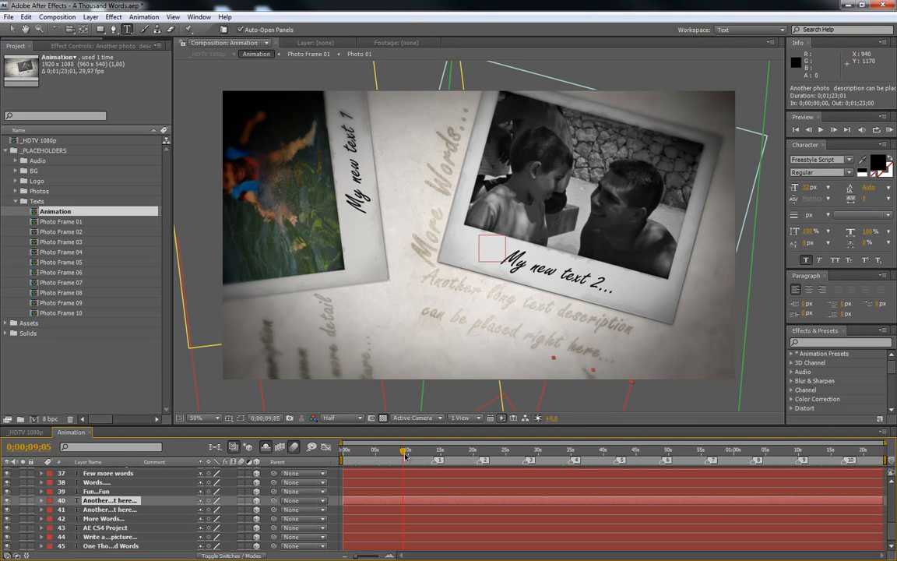
left_click_drag(416, 452, 446, 452)
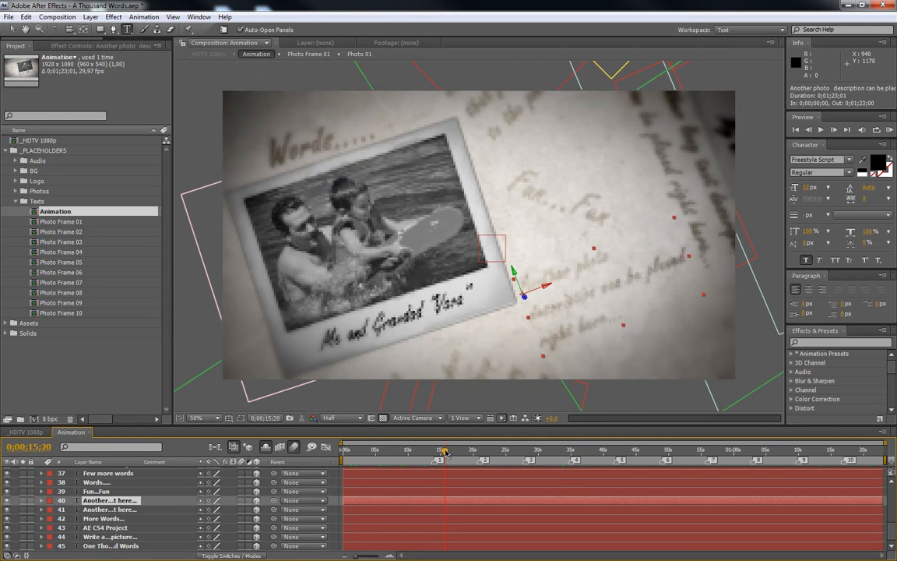
- Move Animation to 0;00;01;17 and replace the text of the One Thousand Words layer with "Some other words..."
left_click(350, 453)
left_click_drag(351, 453, 353, 453)
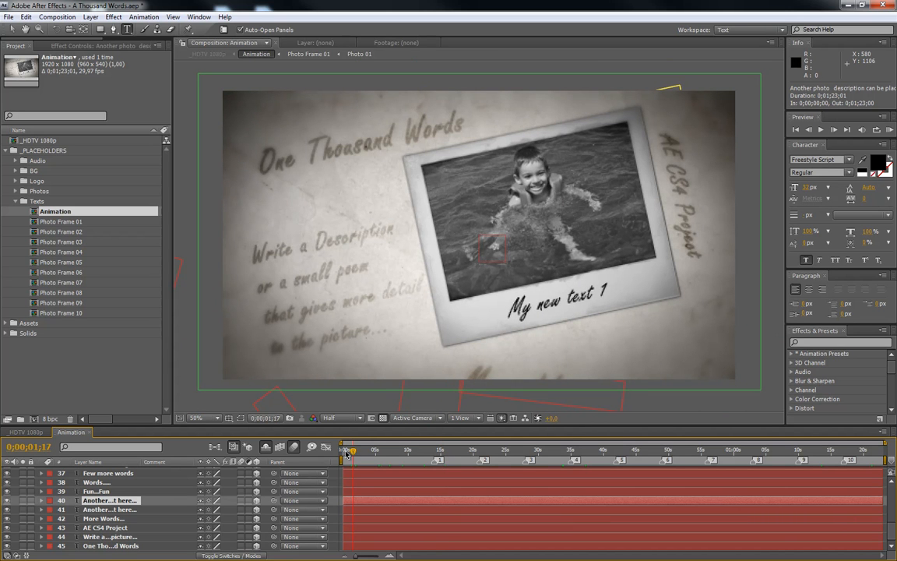
left_click(117, 546)
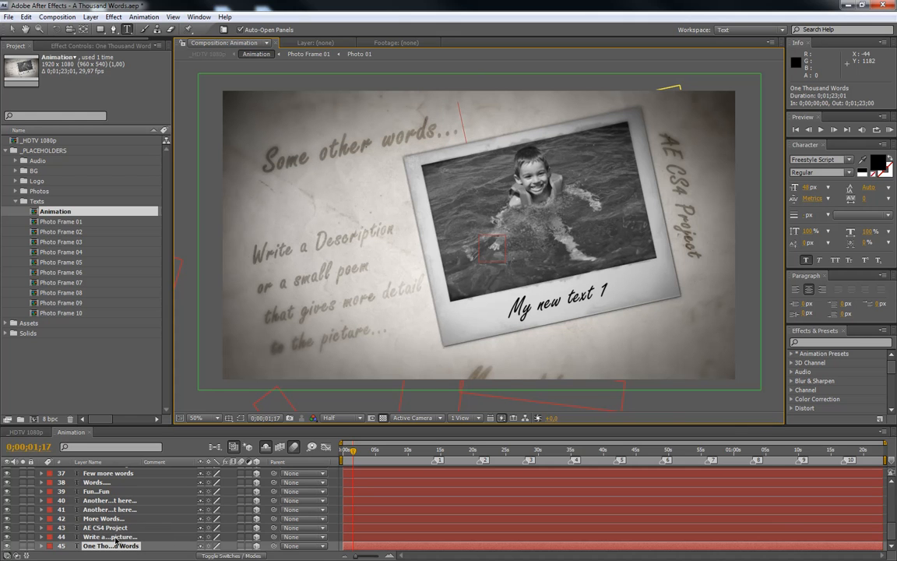
- Replace the Write a Description layer's text with three lines: "We could write", "anything related to" and "our picture..."
left_click(115, 538)
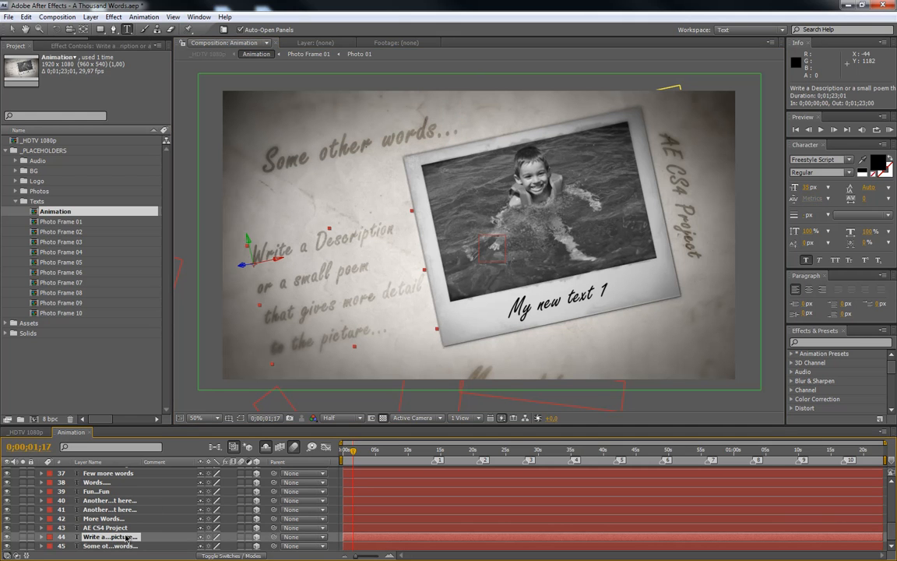
double_click(127, 538)
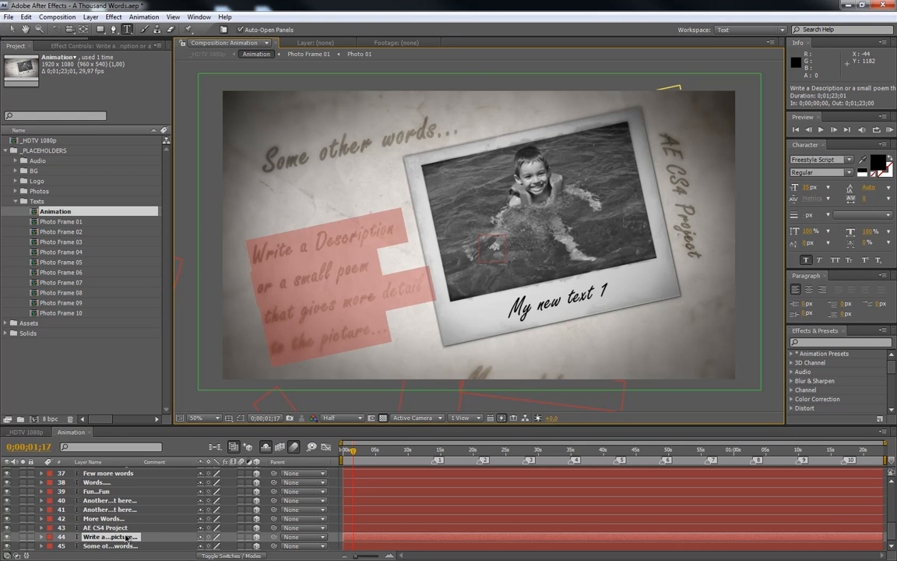
type("My new text")
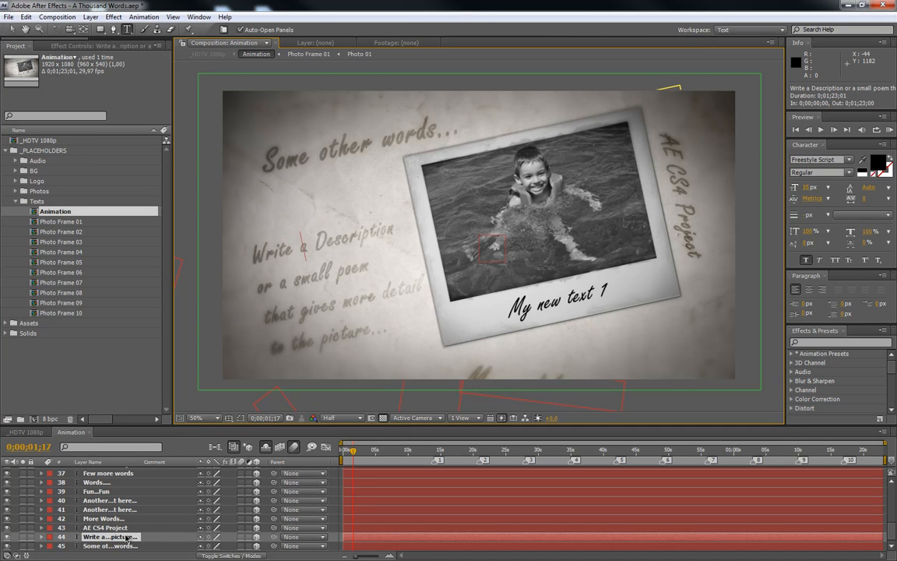
type("ite")
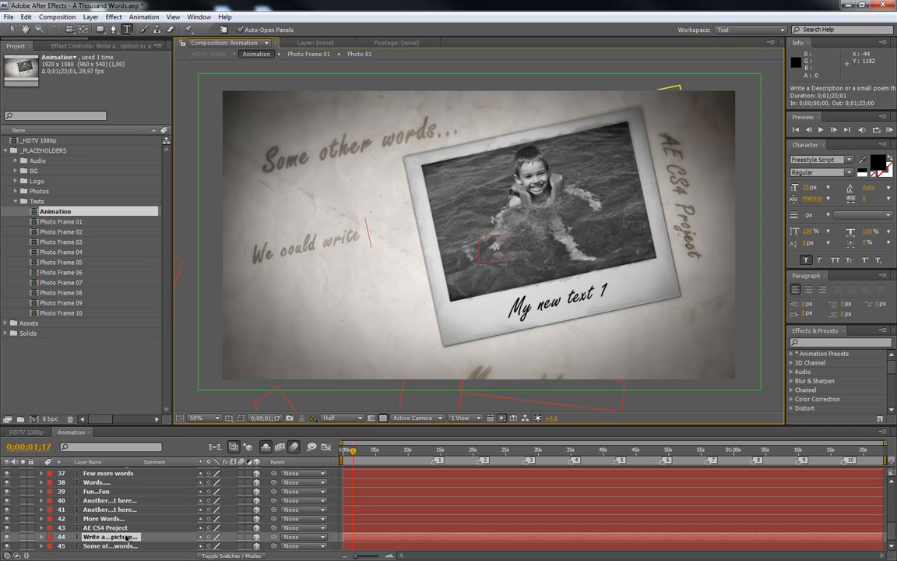
key("Return")
type("any")
type(" thing")
type("........")
type(" to")
key("Return")
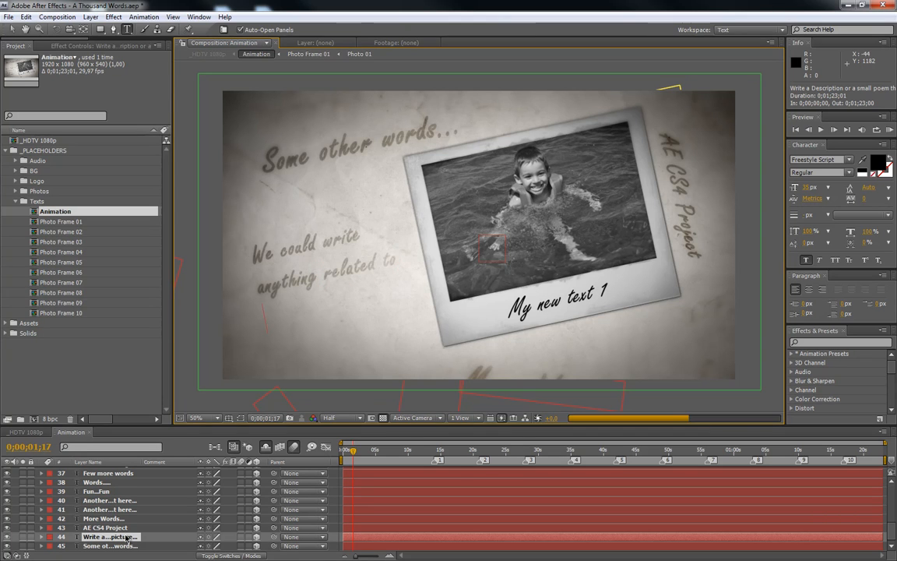
type("our picture")
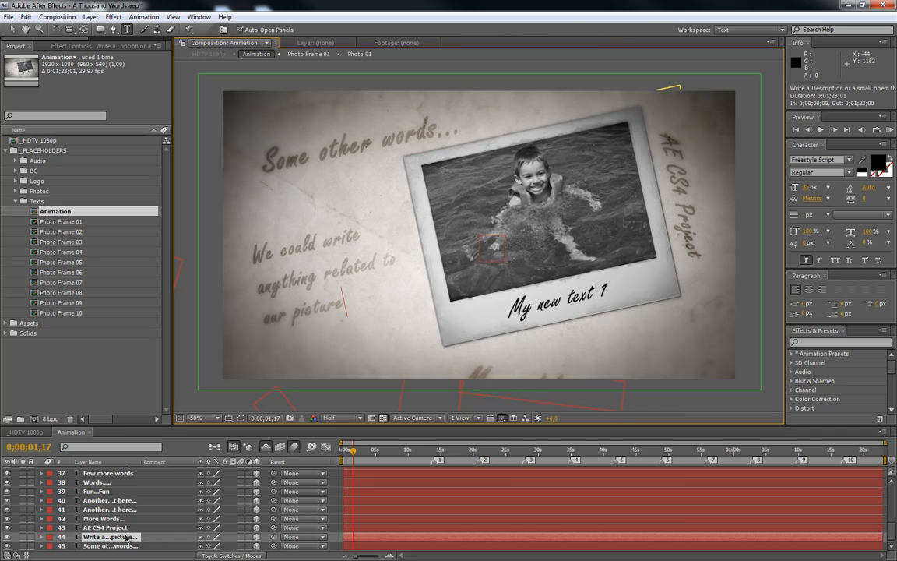
type("...")
- Replace the text of the AE CS4 Project layer with 'Swimming at "Fontes"...'
left_click(125, 529)
double_click(118, 529)
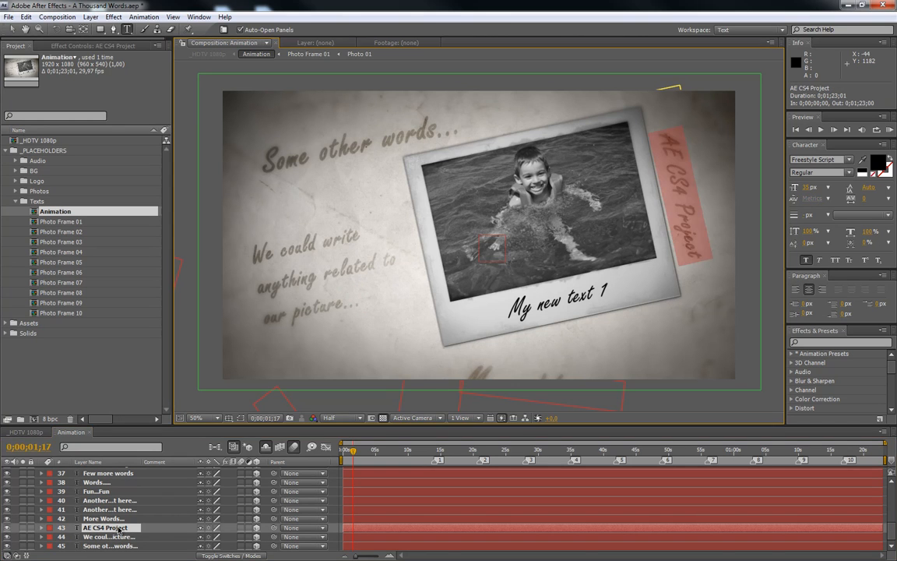
type("T")
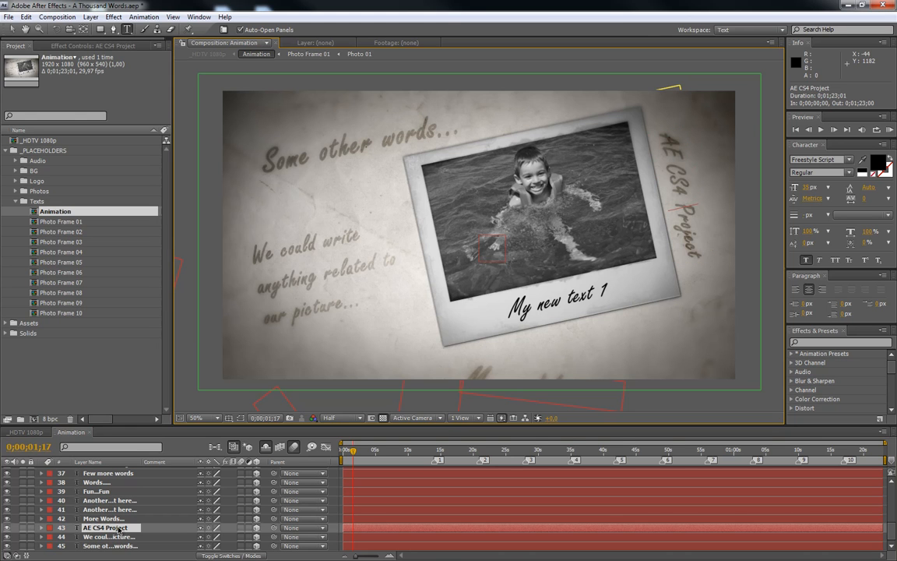
type("Swimming")
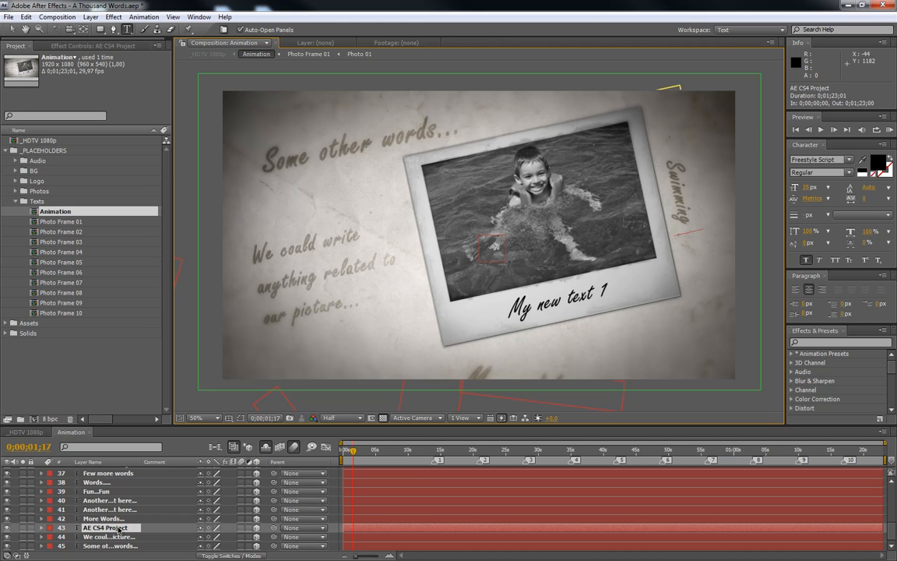
type(" at \"")
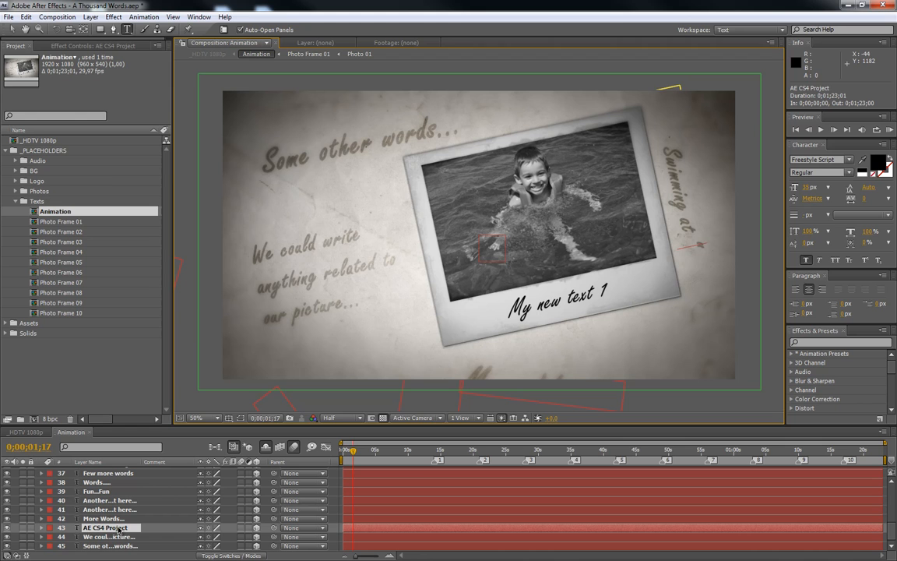
type("Fontes\"")
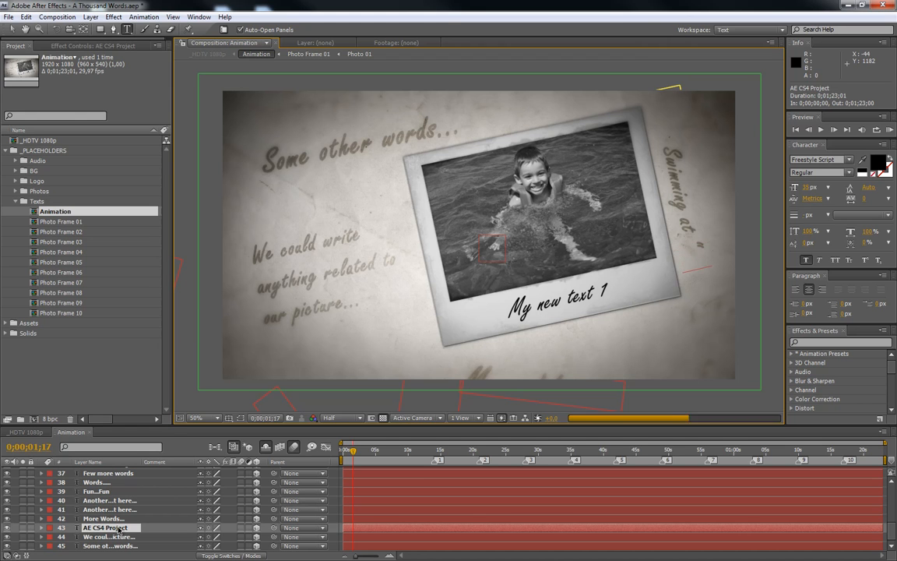
type("\"")
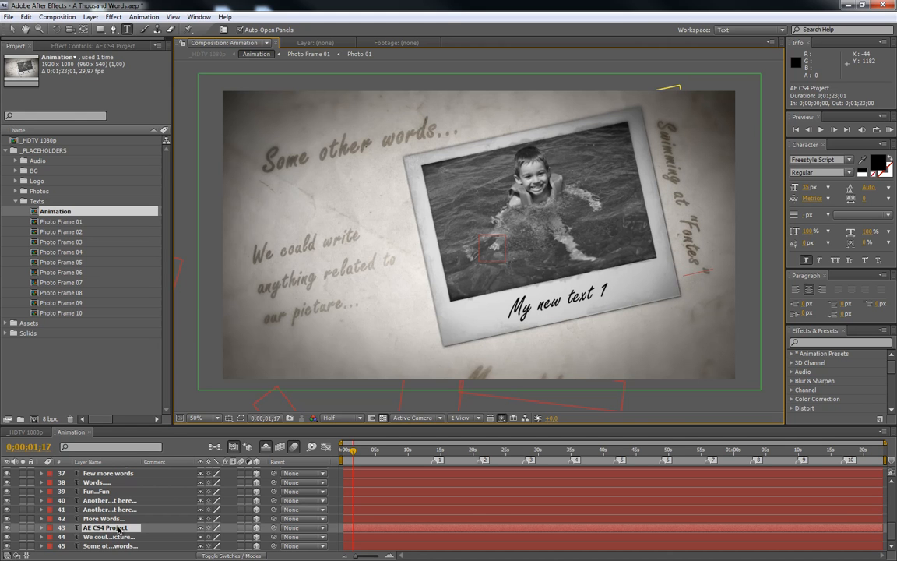
type("...")
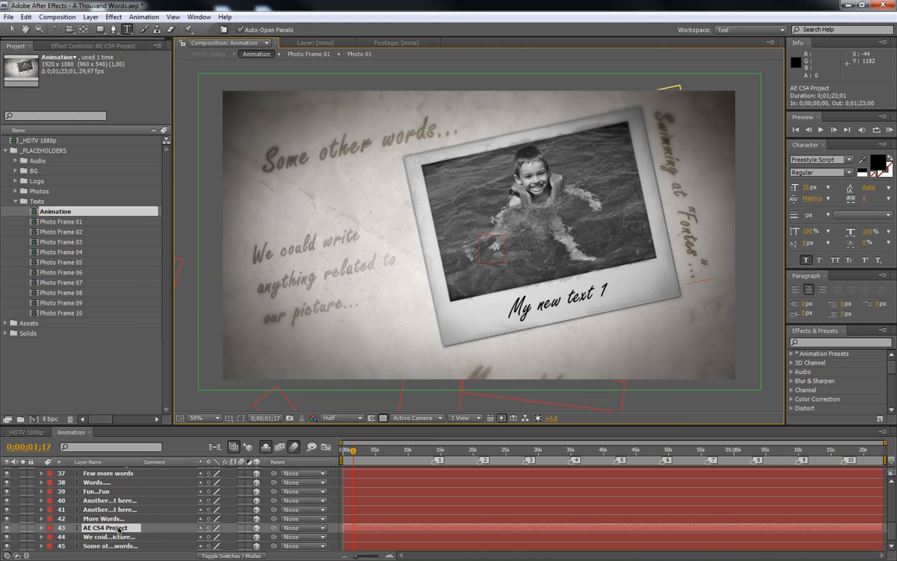
left_click(121, 529)
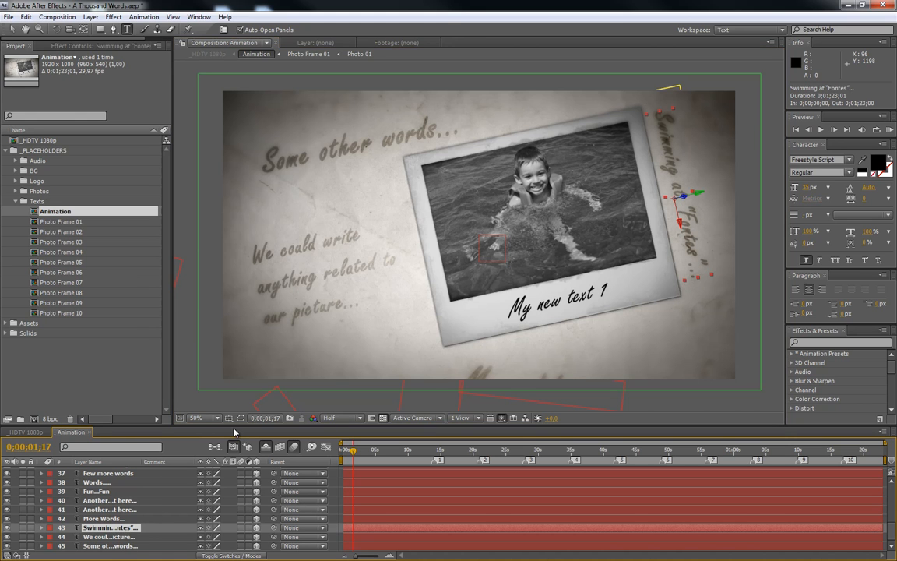
- At 0;00;02;29, duplicate the "Some other words..." layer and place the copy below the three-line description
mouse_move(351, 451)
left_mouse_down()
mouse_move(376, 451)
mouse_move(362, 451)
left_mouse_up()
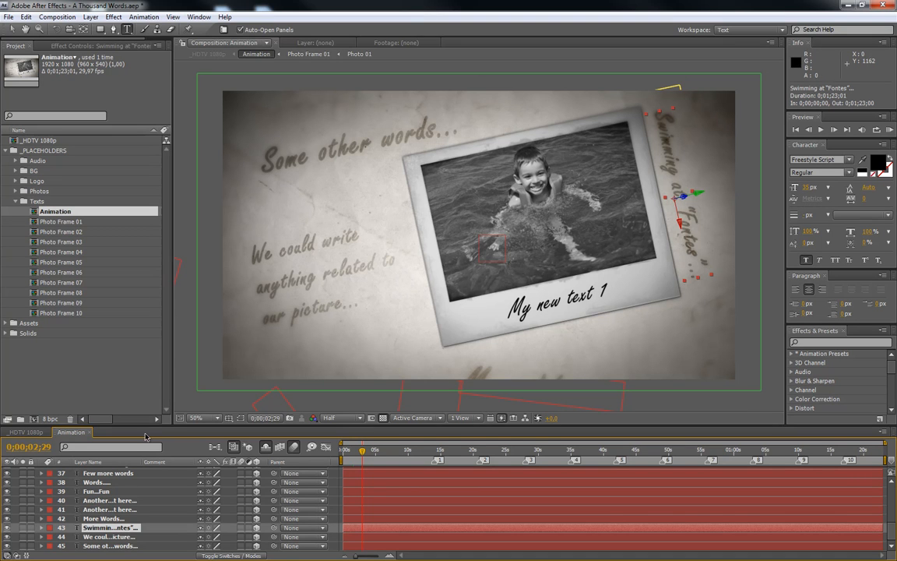
left_click(116, 548)
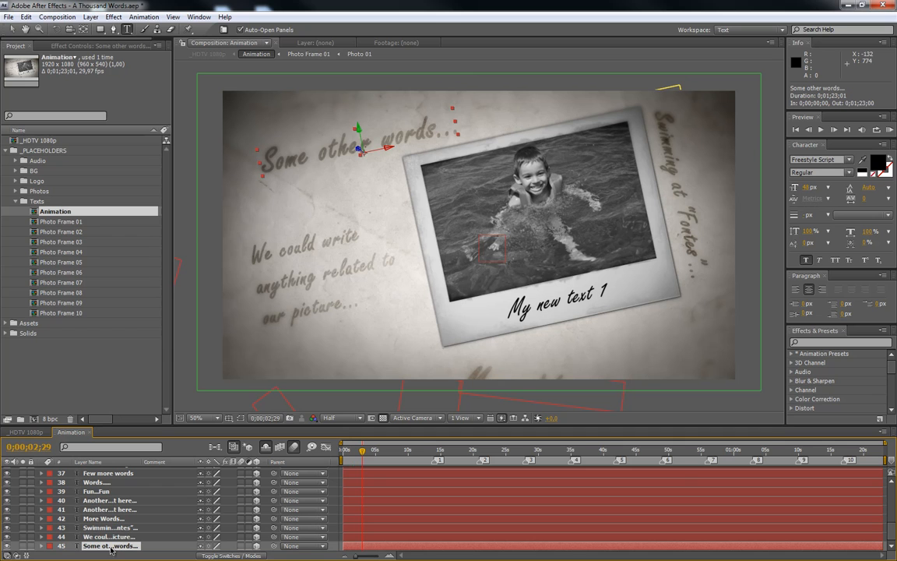
left_click(11, 29)
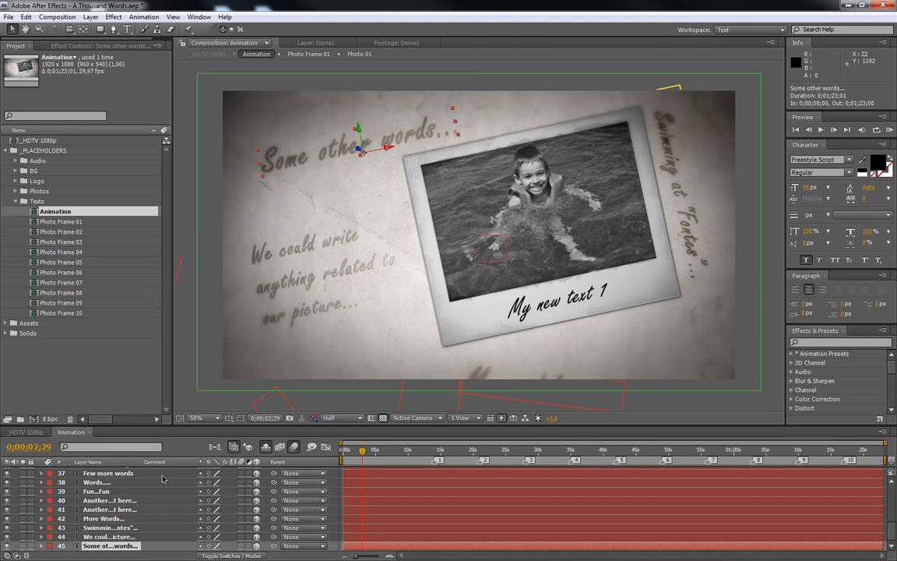
left_click(127, 547)
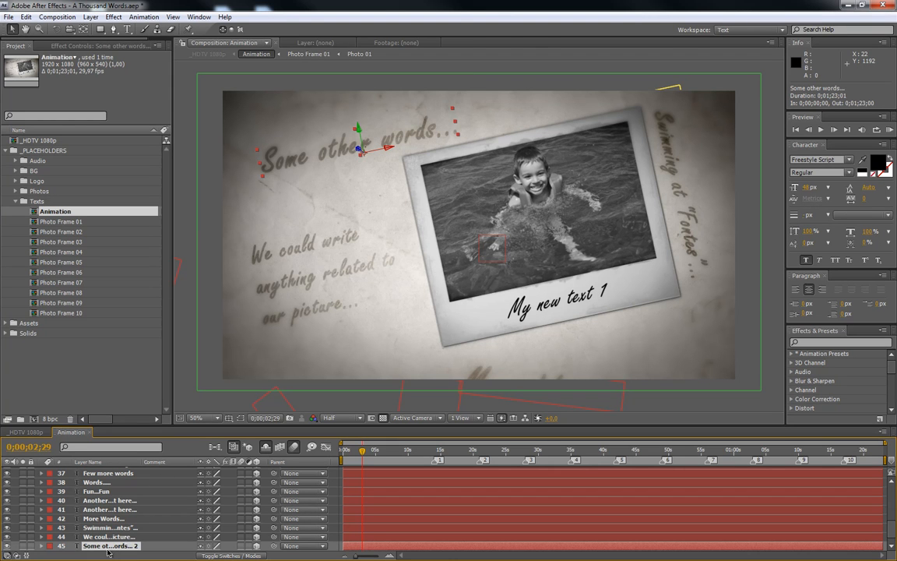
key("ctrl+d")
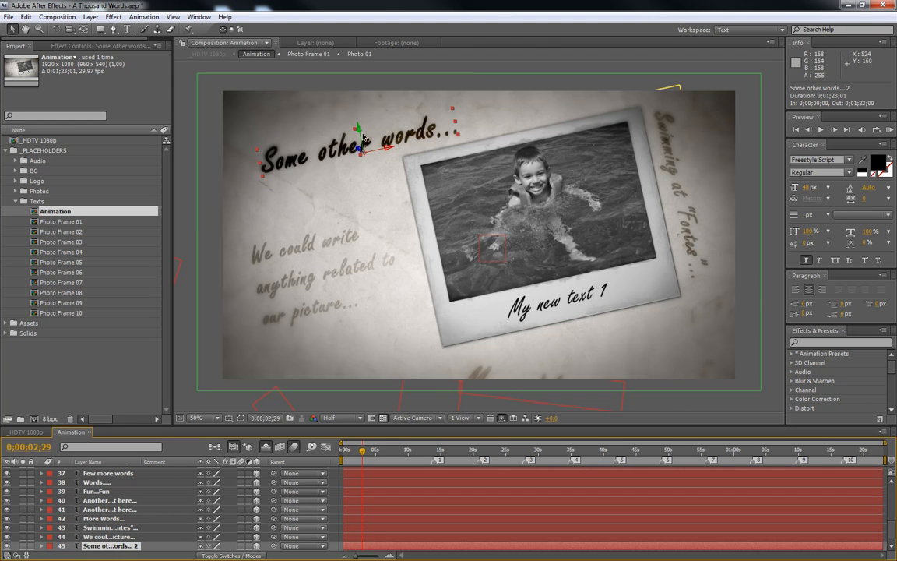
left_click_drag(358, 130, 396, 310)
- Replace the duplicated layer's text with "Wow..." and shift it slightly away from the photo along its X axis
double_click(124, 547)
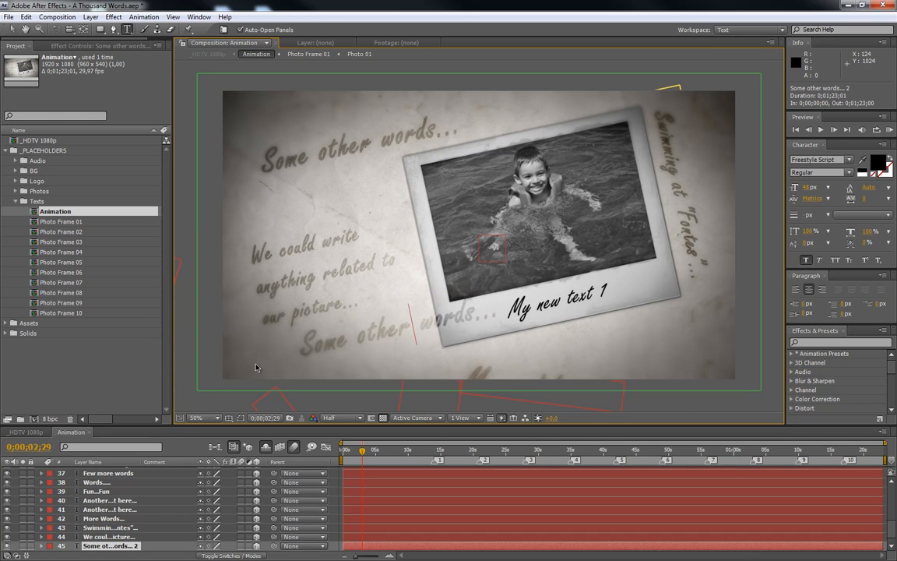
type("wow")
key("Left")
key("BackSpace")
key("BackSpace")
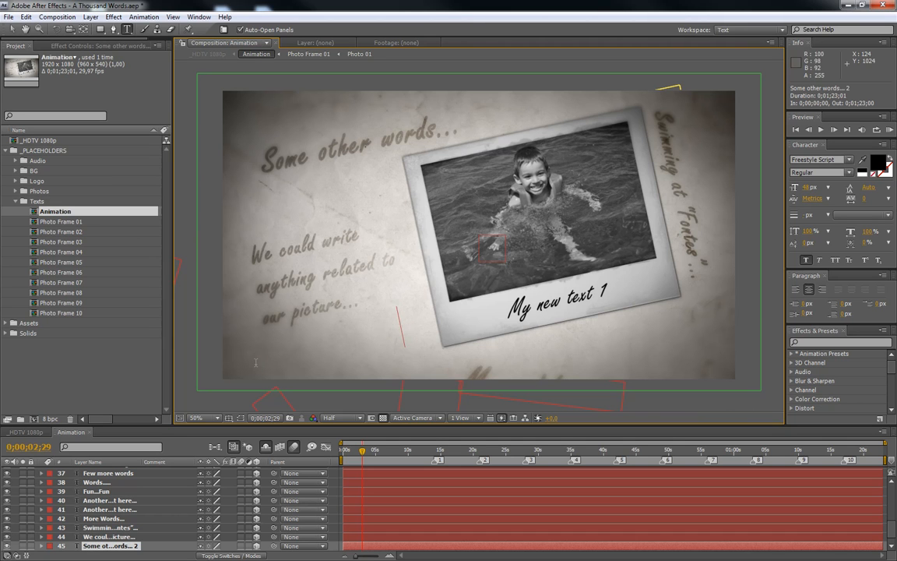
type("ow")
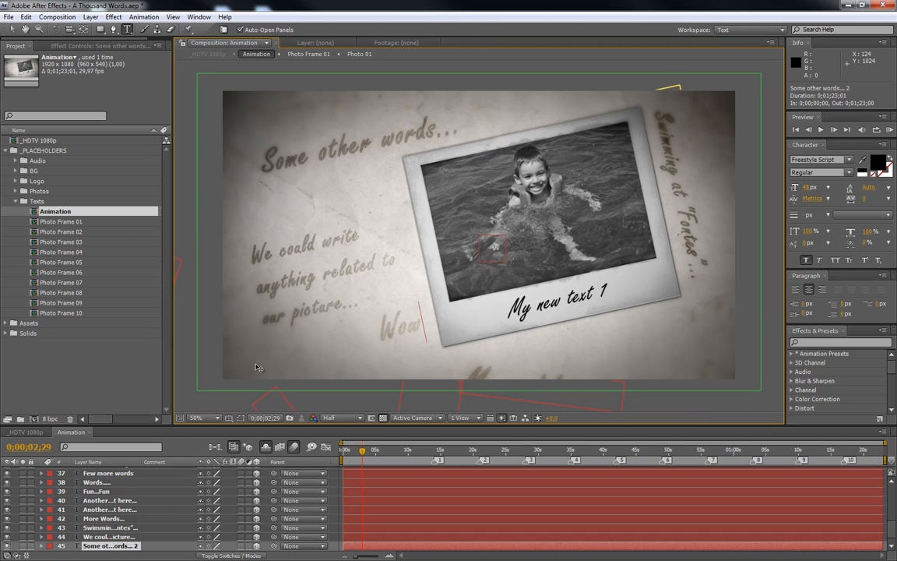
type("...")
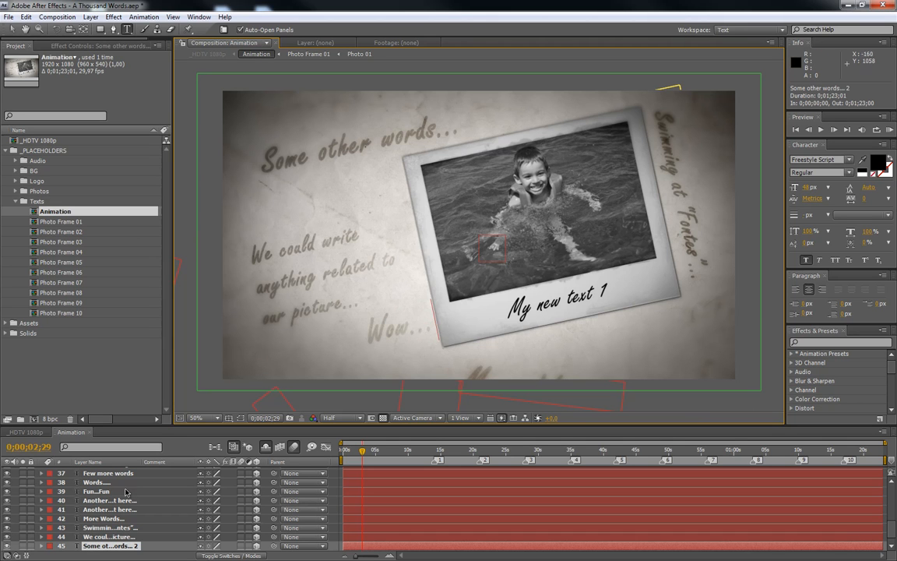
left_click(120, 547)
left_click(12, 29)
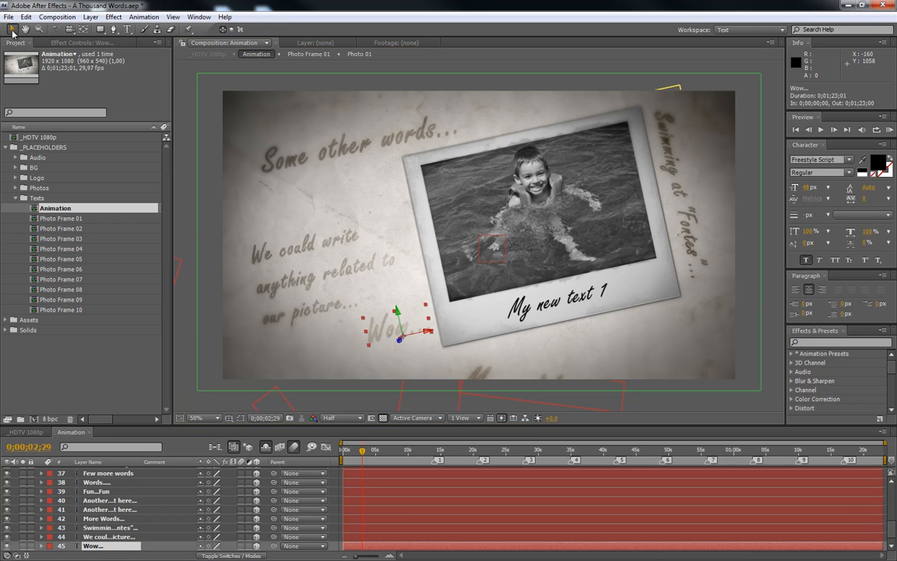
mouse_move(427, 334)
left_mouse_down()
mouse_move(379, 344)
mouse_move(418, 334)
left_mouse_up()
- Duplicate the "Wow..." layer and place the copy below the photo's caption at a position of about 1419, 999, 0
left_click(116, 547)
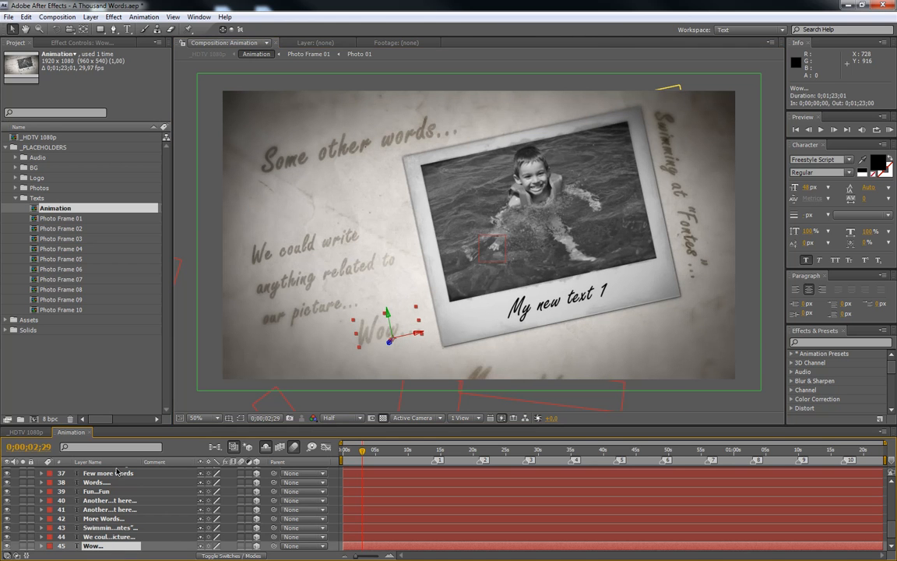
key("ctrl+d")
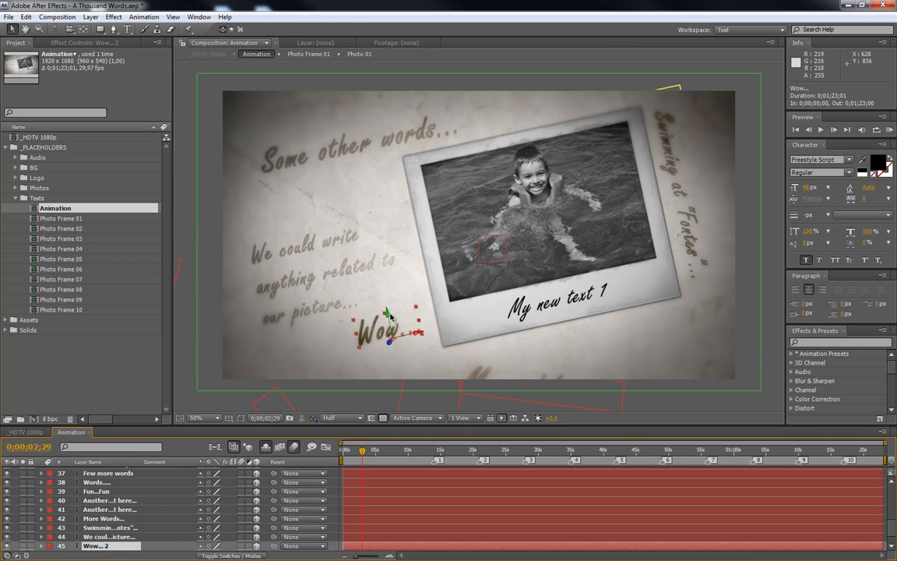
left_click_drag(387, 316, 628, 343)
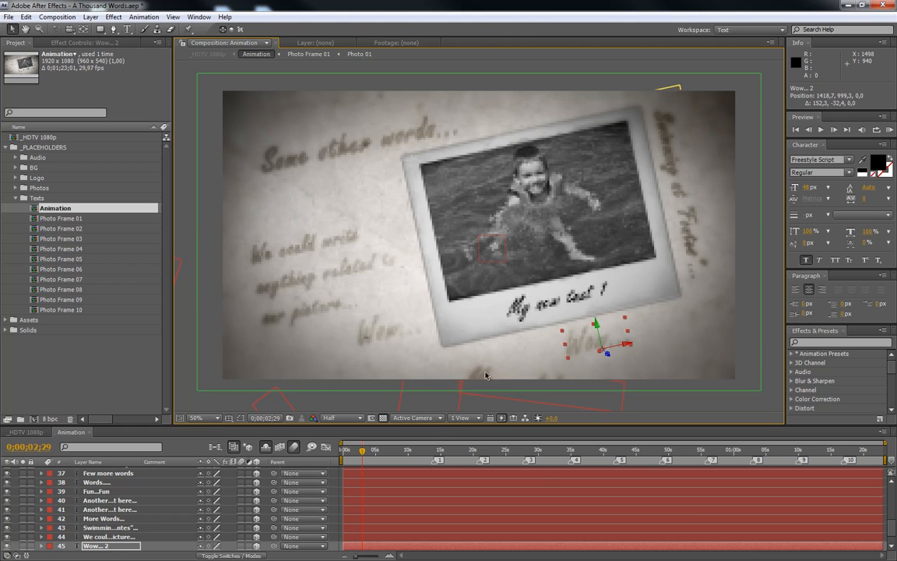
key("Return")
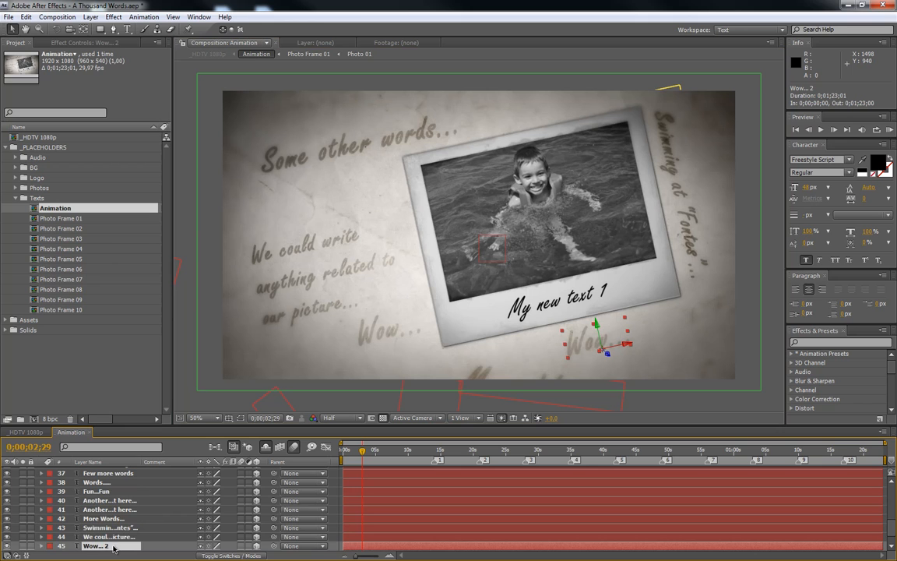
- Show the rotation properties of Wow... 2, try changing its orientation, and undo that change
key("r")
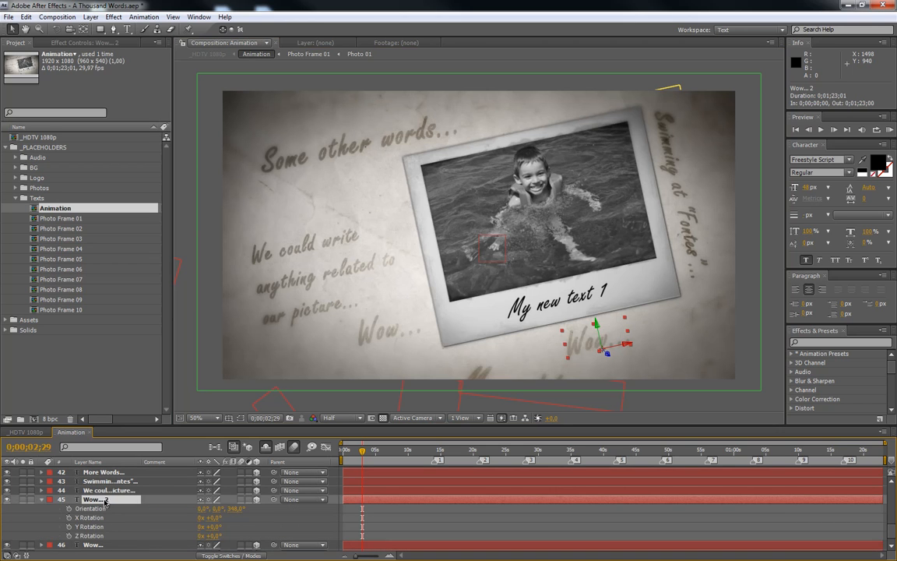
mouse_move(232, 509)
left_mouse_down()
mouse_move(260, 510)
mouse_move(236, 514)
left_mouse_up()
key("ctrl+z")
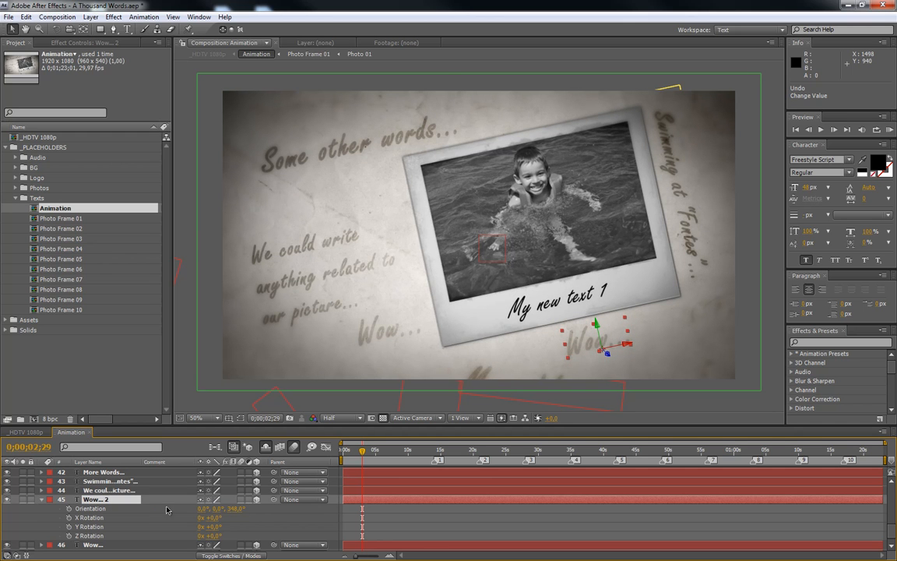
left_click(41, 505)
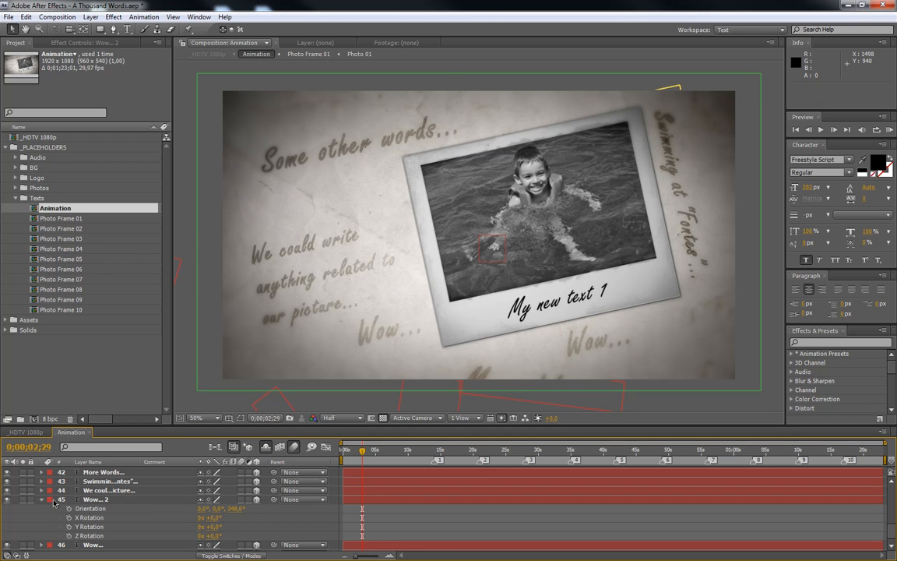
- Collapse the Wow... 2 layer's properties and replace its text with "Another word..."
left_click(42, 500)
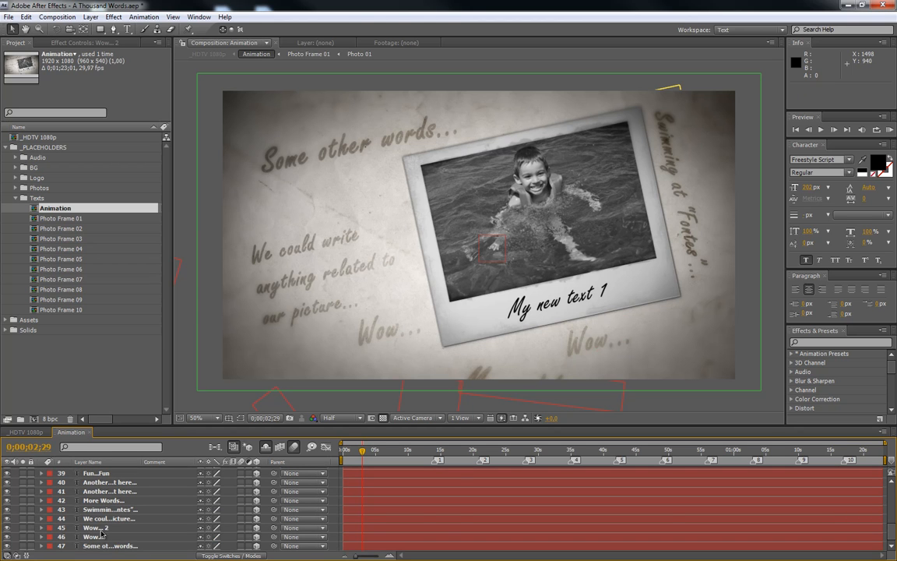
double_click(99, 529)
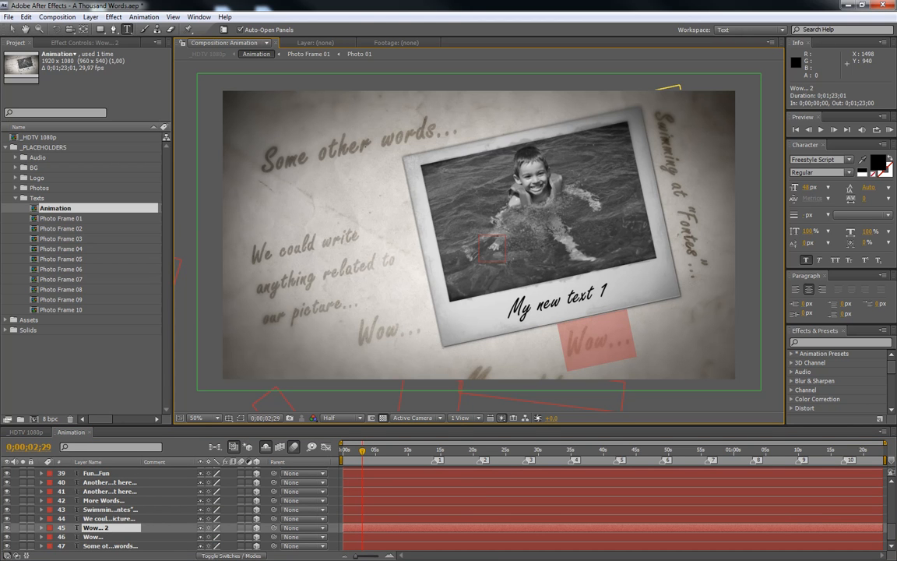
left_click(625, 341)
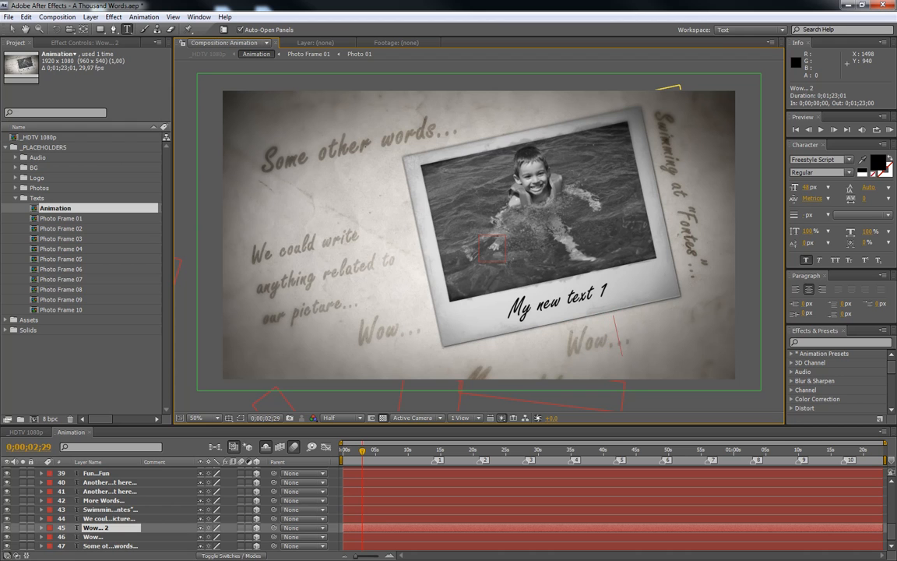
type("Another ")
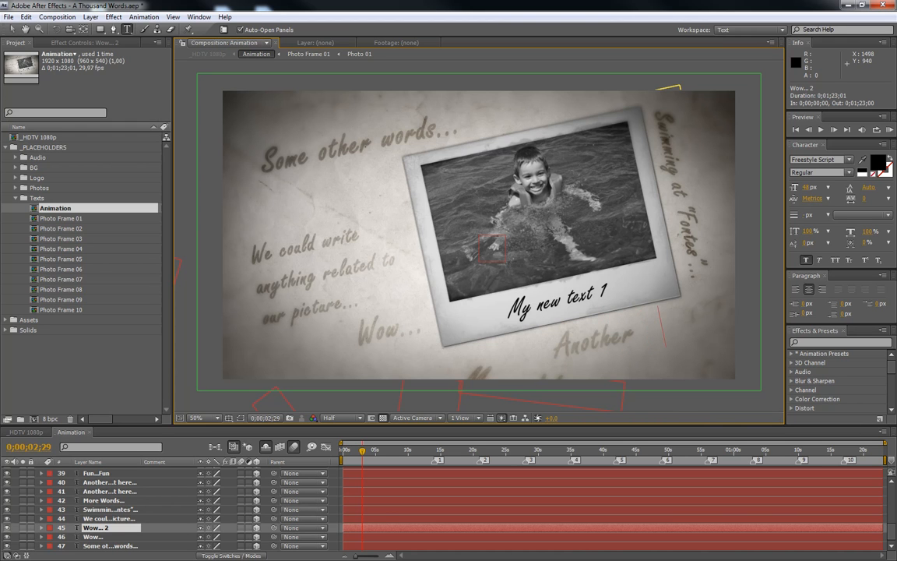
type("word")
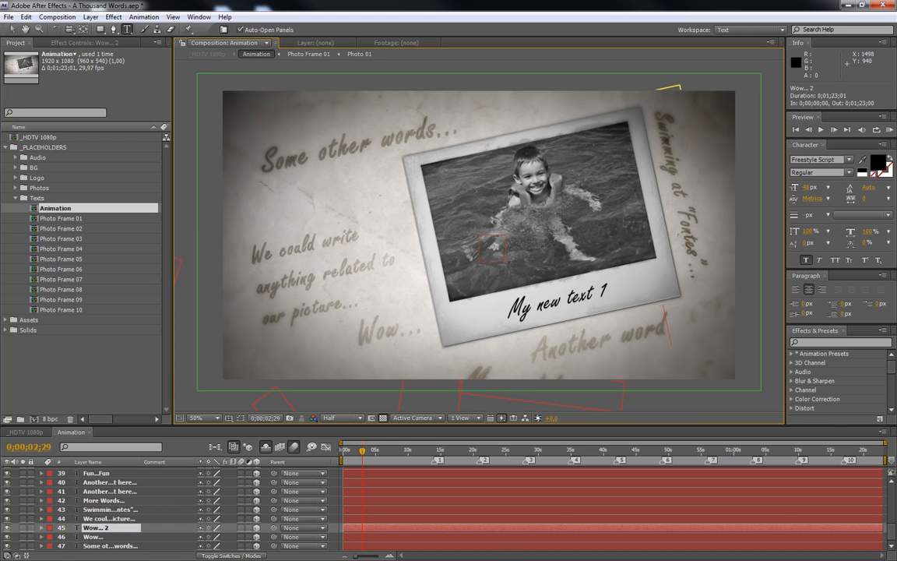
type("...")
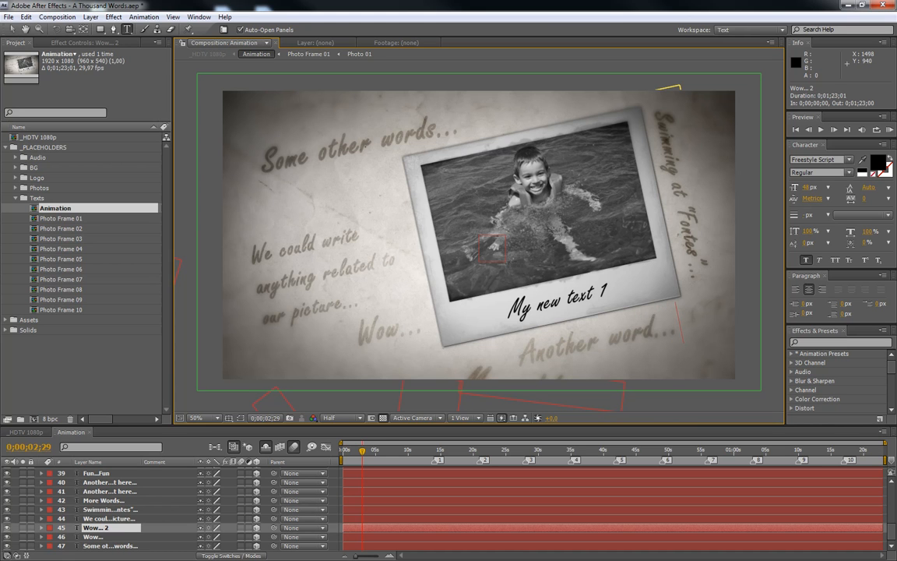
left_click(121, 529)
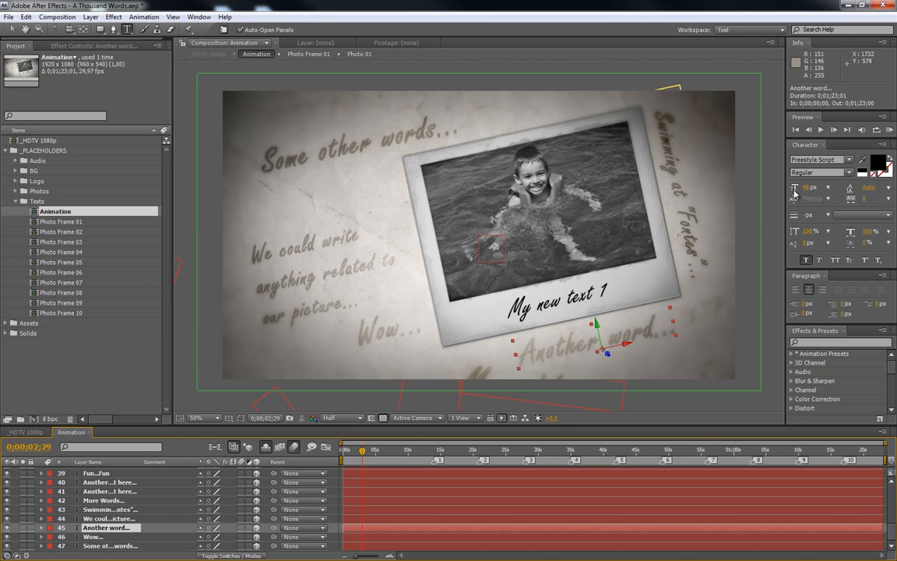
- Reduce the "Another word..." font size to 34 px and move the text to a position of about 1387, 982, 0
left_click_drag(808, 188, 798, 187)
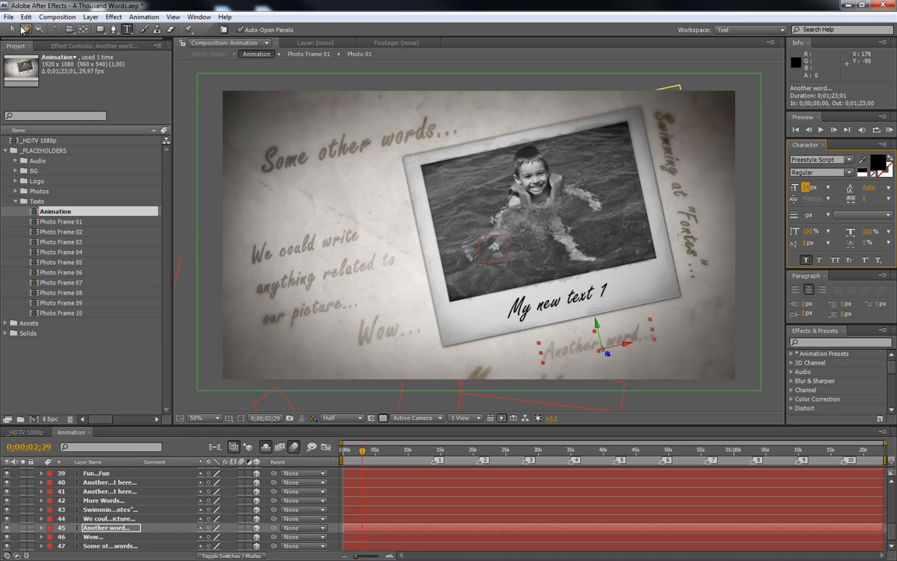
left_click(11, 29)
left_click_drag(599, 328, 616, 340)
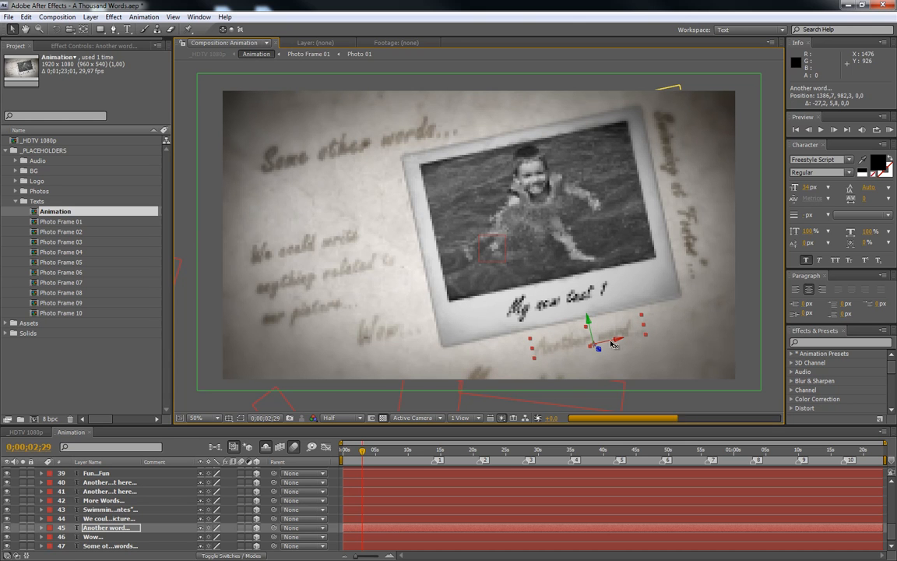
- Move the three-line "We could write anything related to our picture..." layer up to a position of about 124, 628, 0
left_click(110, 519)
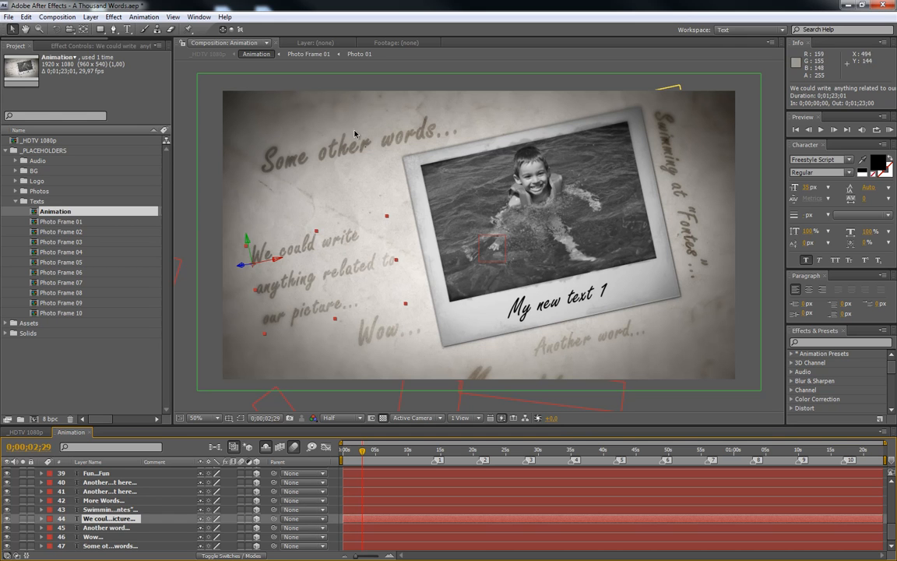
left_click(104, 530)
left_click(104, 520)
left_click_drag(246, 244, 281, 247)
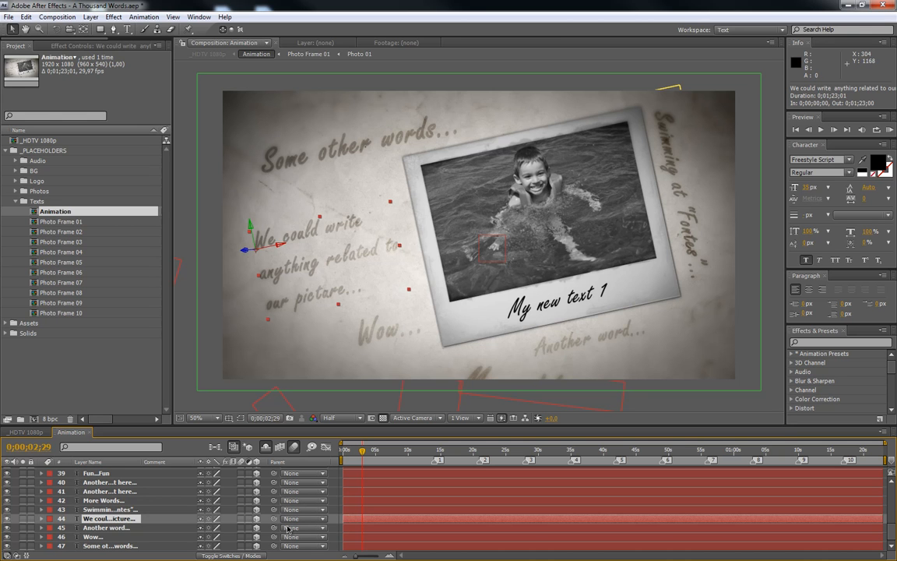
key("F4")
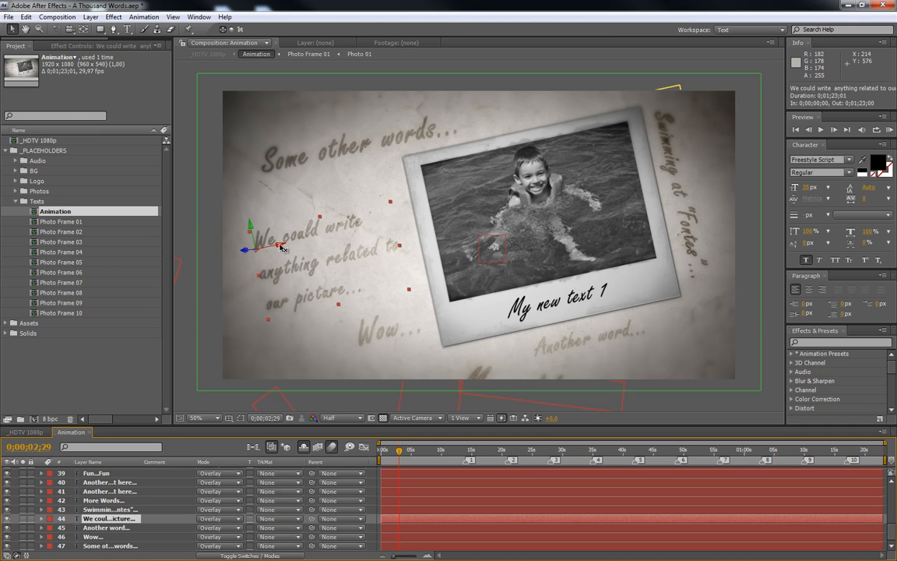
left_click_drag(282, 248, 281, 248)
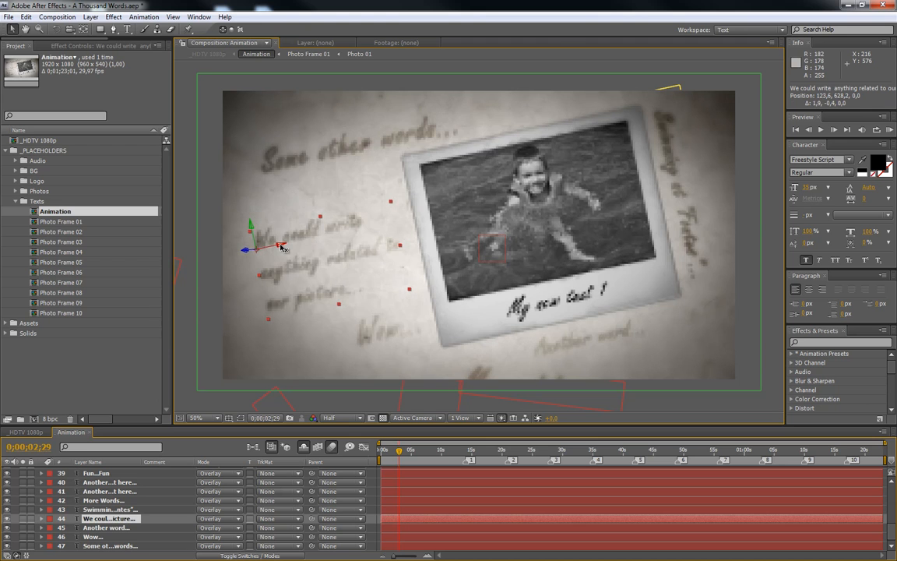
- Try the Normal blending mode on the three-line description layer, and restore it to Overlay
left_click(131, 519)
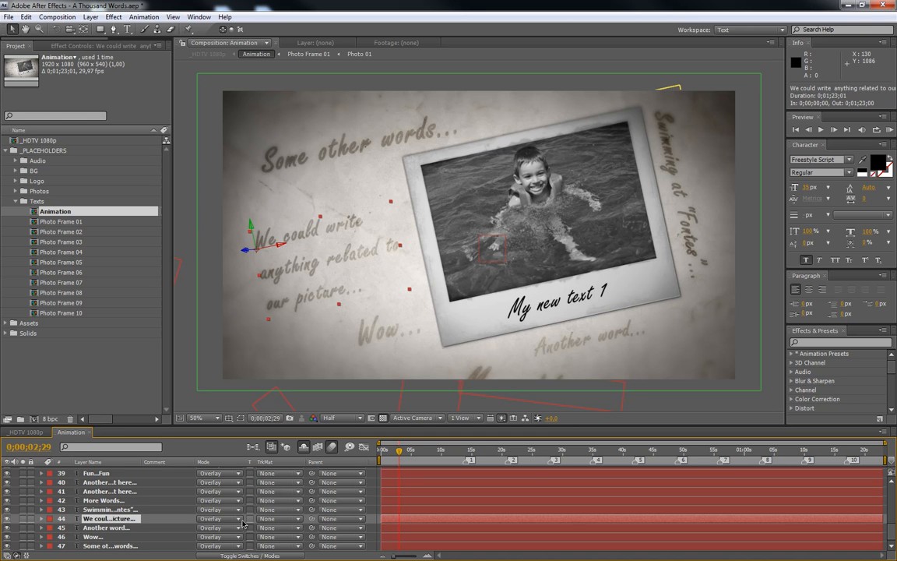
left_click(218, 472)
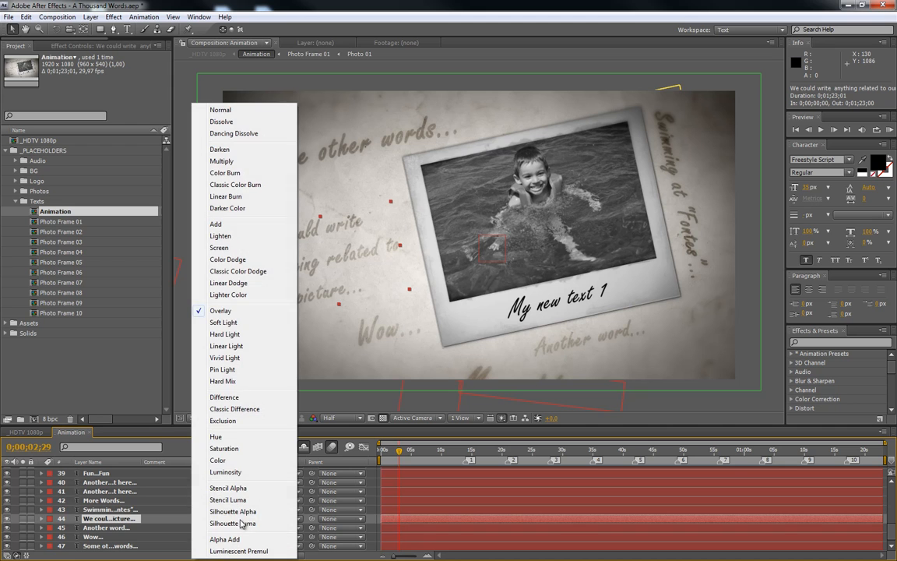
left_click(228, 110)
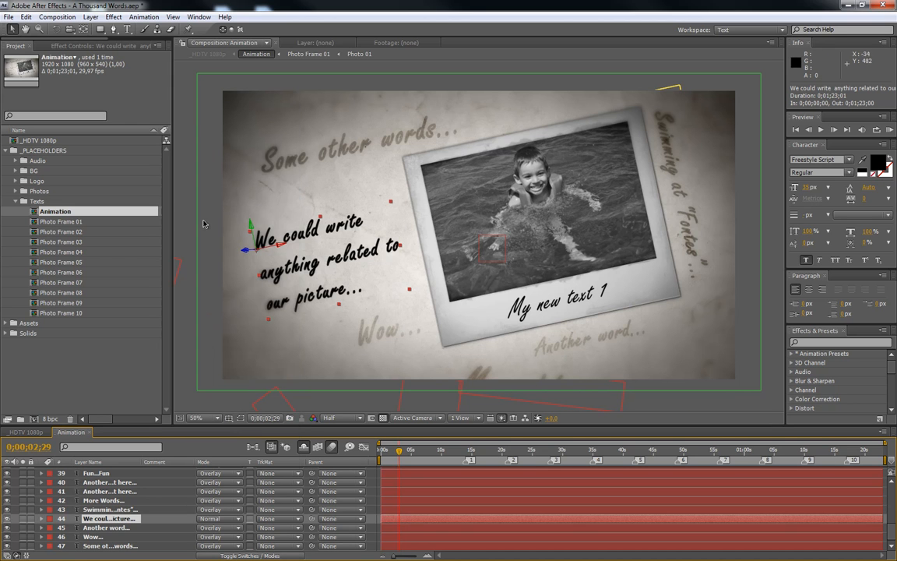
left_click(187, 400)
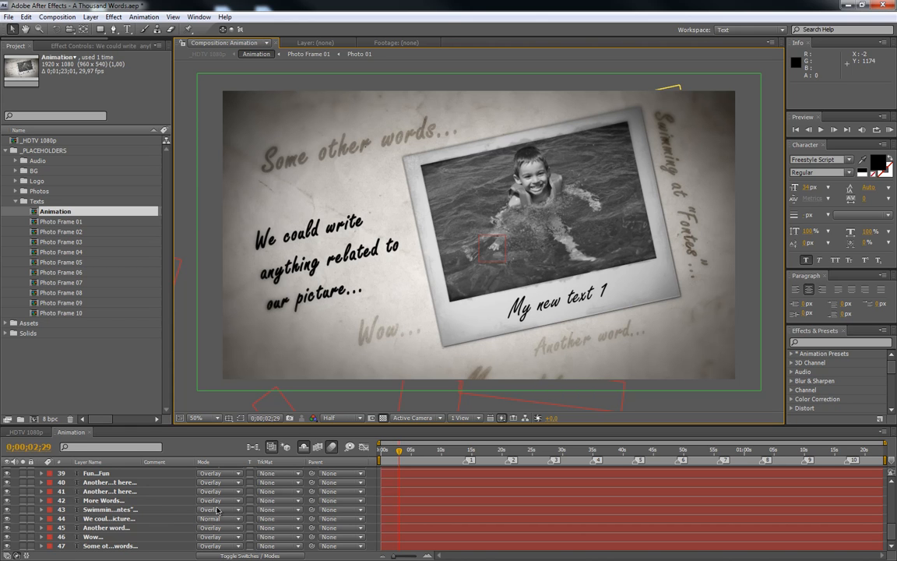
left_click(221, 473)
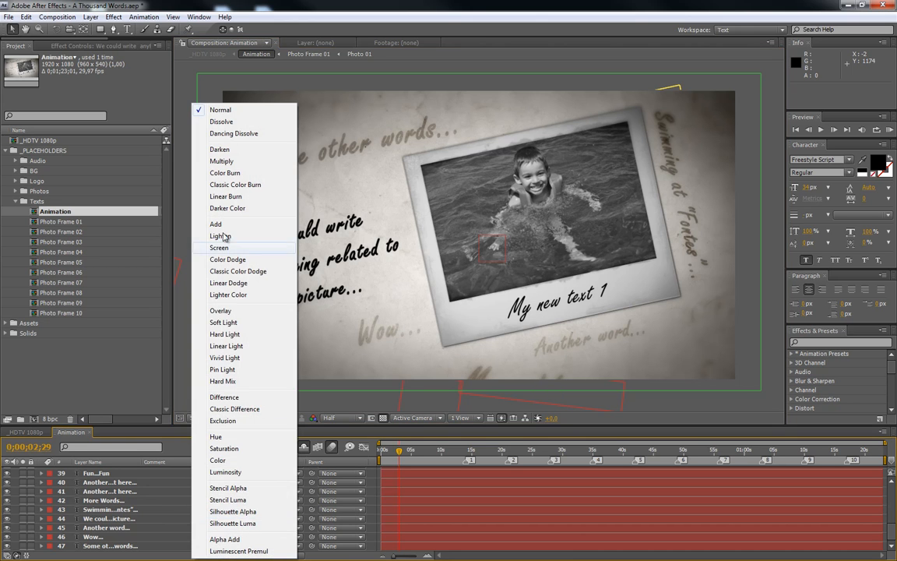
left_click(221, 312)
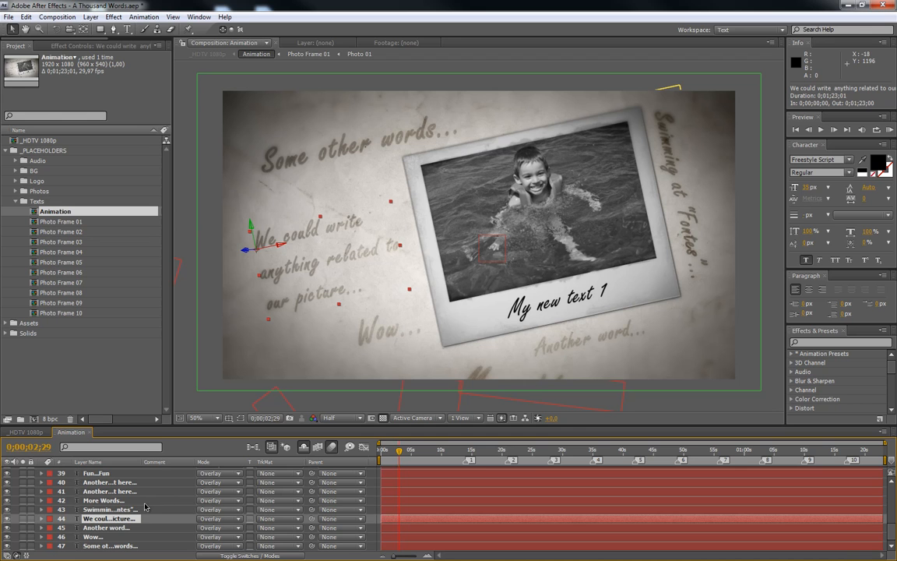
key("F4")
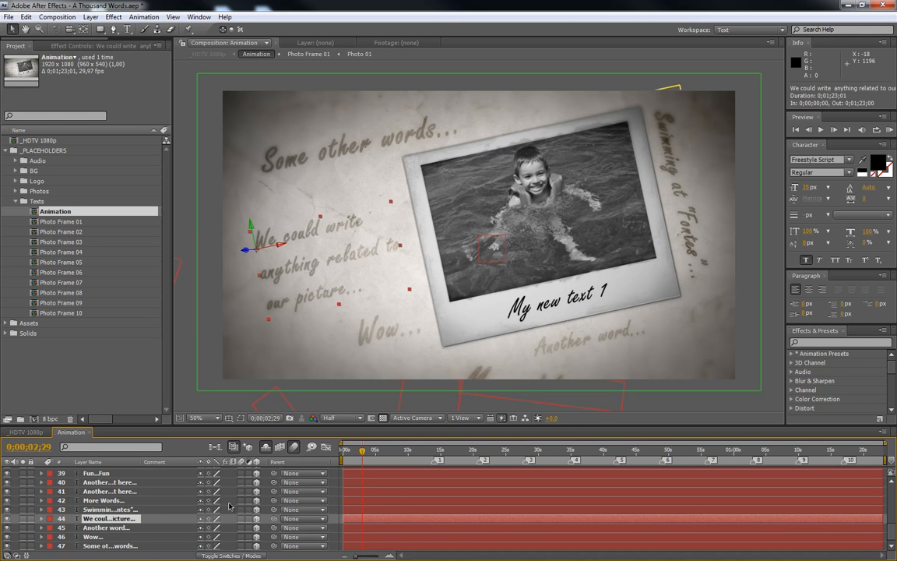
- Reveal the shy layers of the Animation composition, examine the full layer stack, and hide them again
scroll(109, 459, "up", 5)
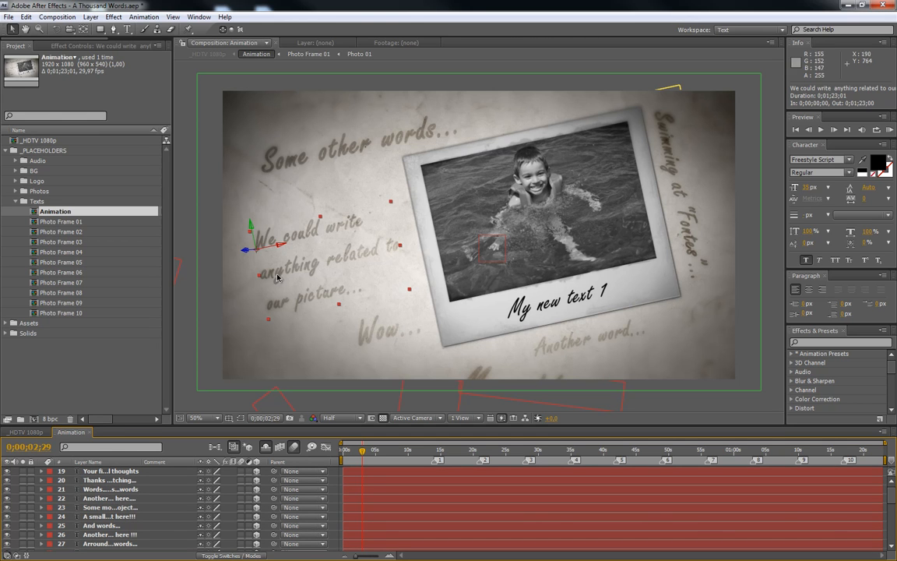
left_click(124, 472)
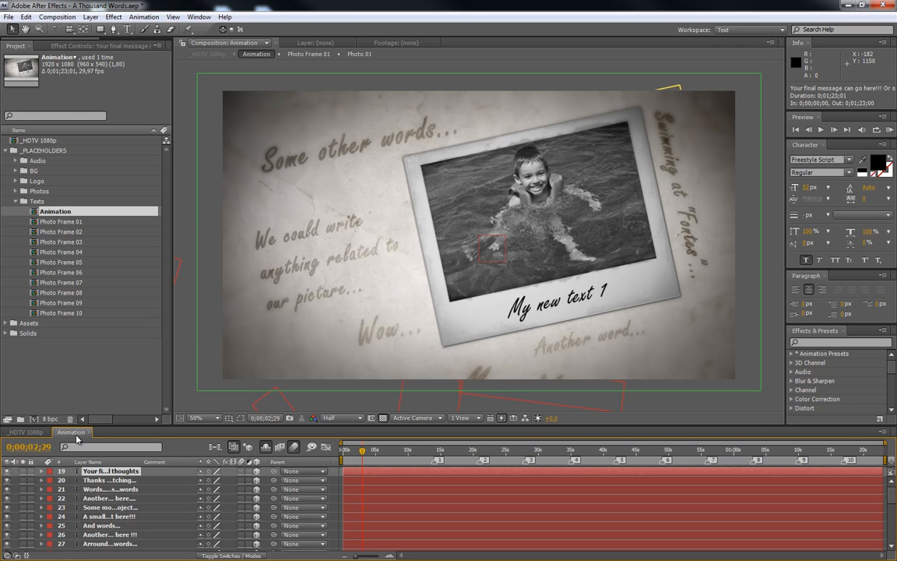
left_click(266, 450)
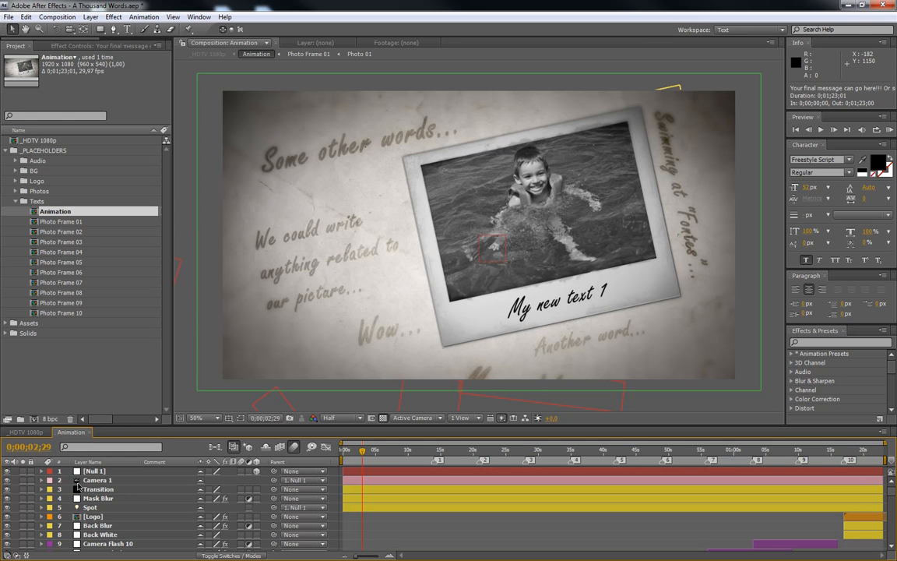
scroll(123, 499, "down", 6)
scroll(122, 499, "down", 10)
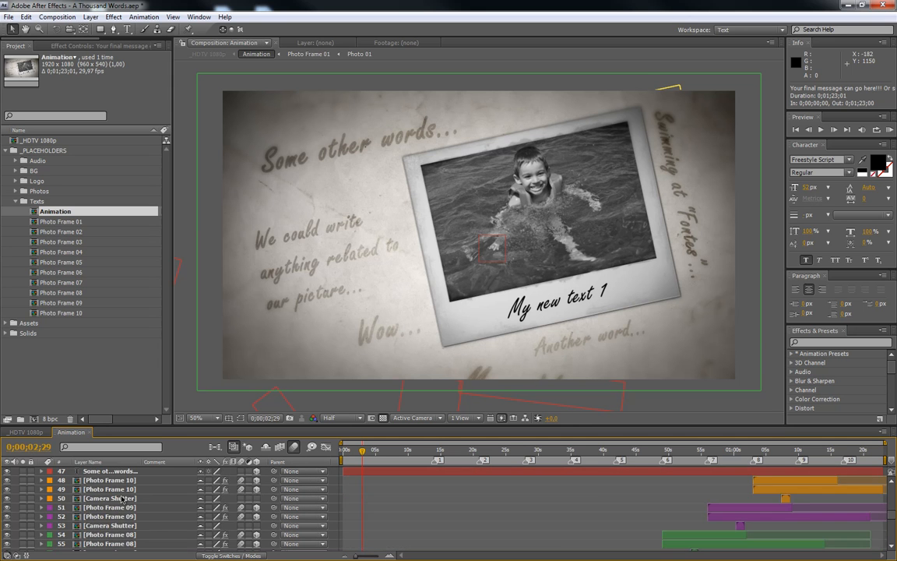
scroll(121, 500, "up", 12)
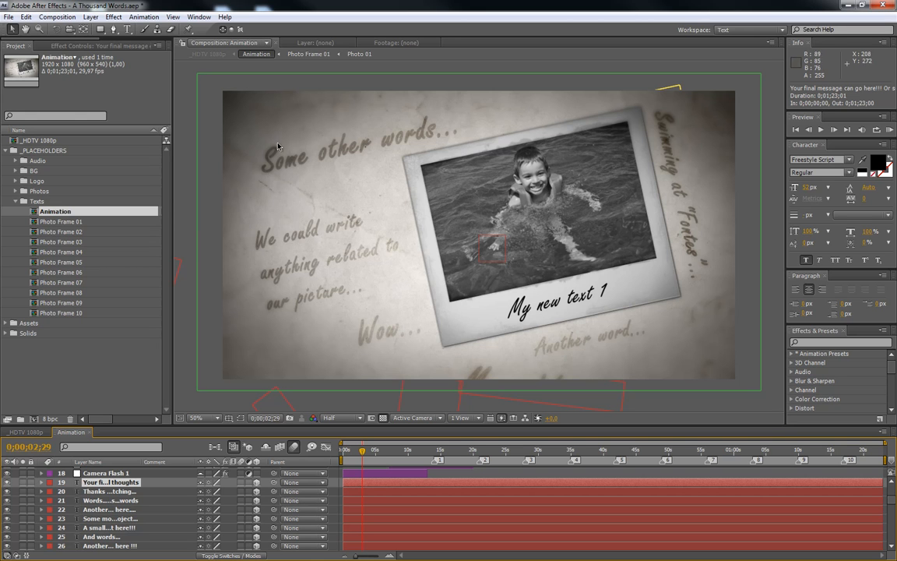
left_click(266, 447)
scroll(122, 488, "down", 3)
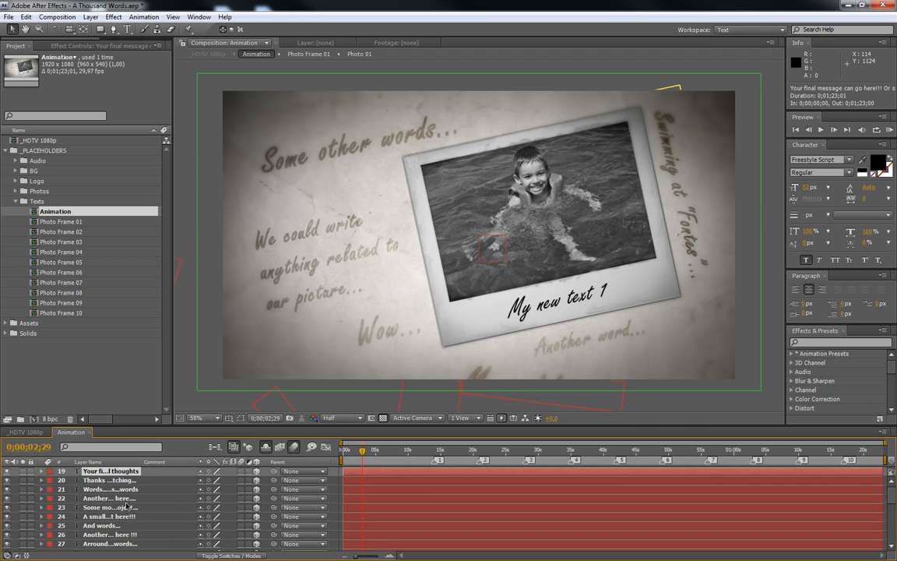
- Reveal the shy layers and select both Photo Frame 01 layers in the Animation composition
scroll(133, 503, "up", 5)
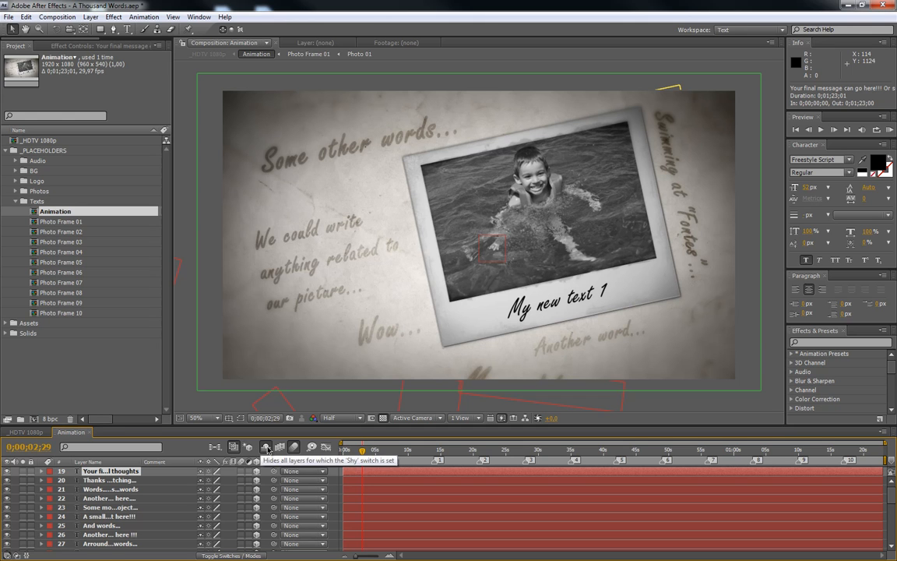
scroll(266, 451, "up", 5)
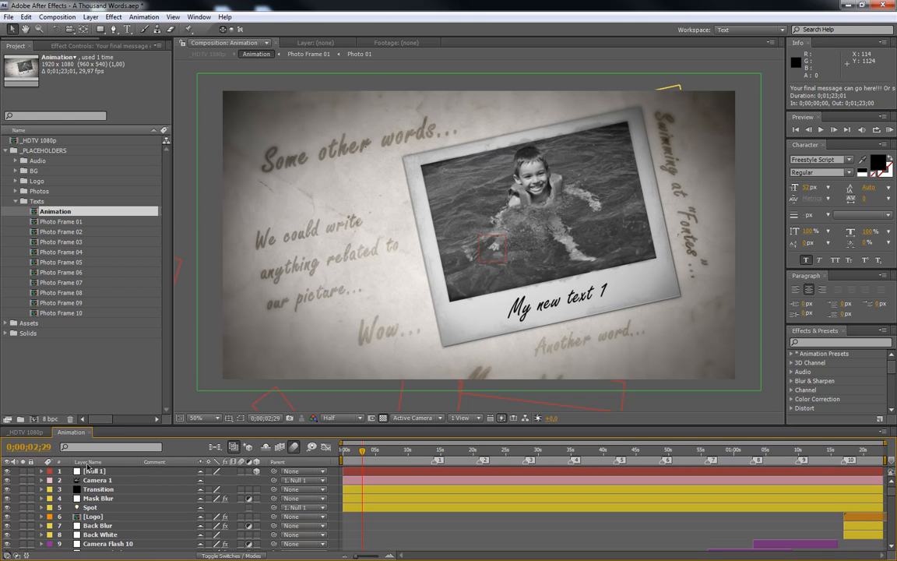
scroll(110, 500, "down", 20)
scroll(111, 501, "up", 7)
scroll(111, 501, "down", 5)
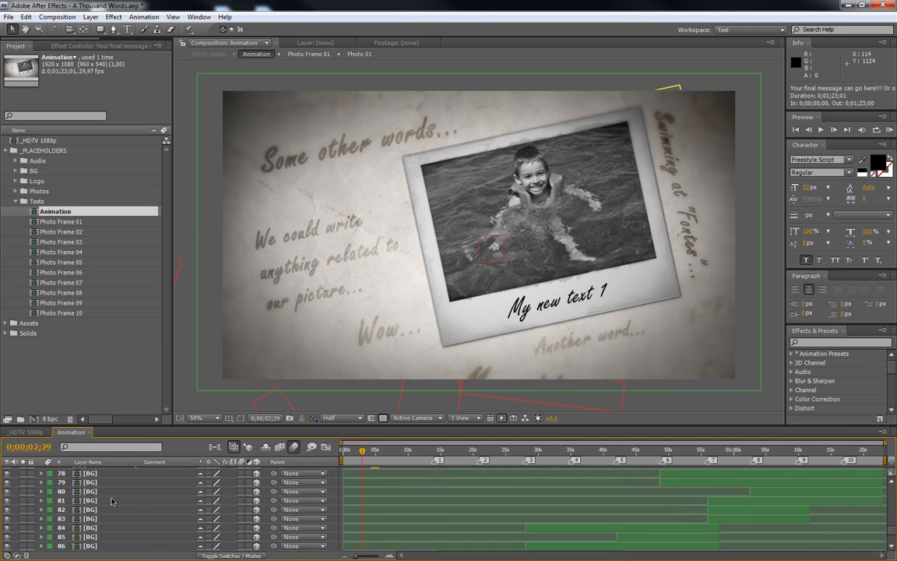
scroll(110, 501, "up", 3)
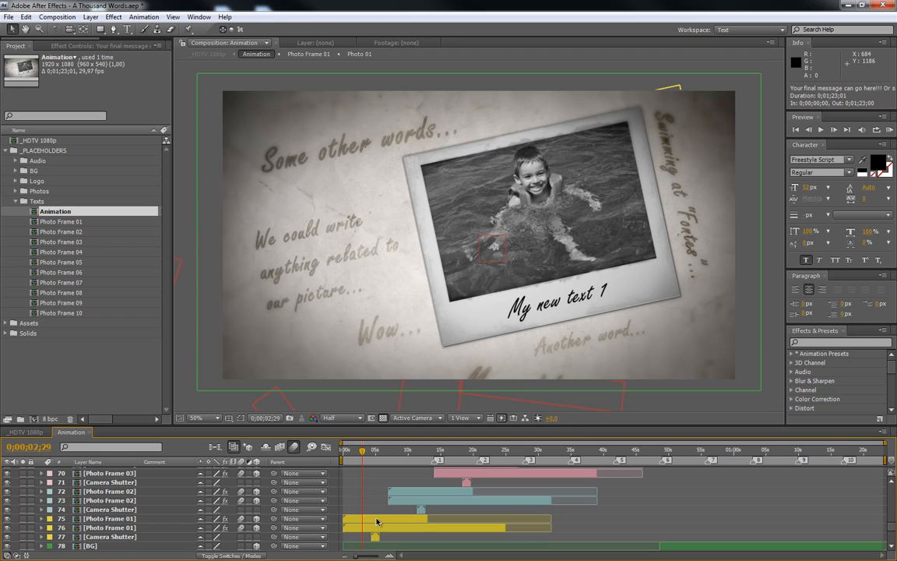
left_click(377, 519)
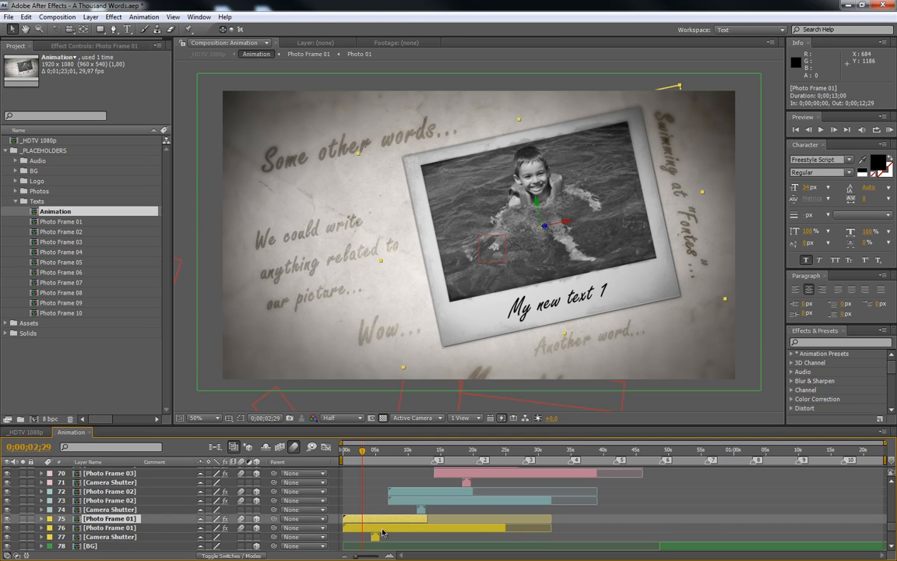
left_click(373, 528, "shift")
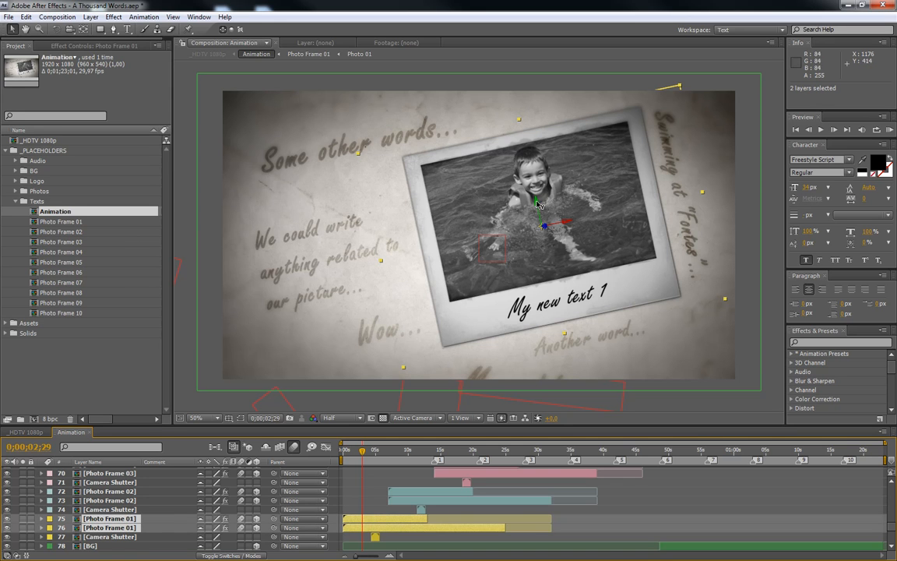
- Check the photo at 0;00;05;00, and at 0;00;02;06 shift both Photo Frame 01 layers along the X axis to about 1172, 547, 0
left_click_drag(363, 454, 375, 458)
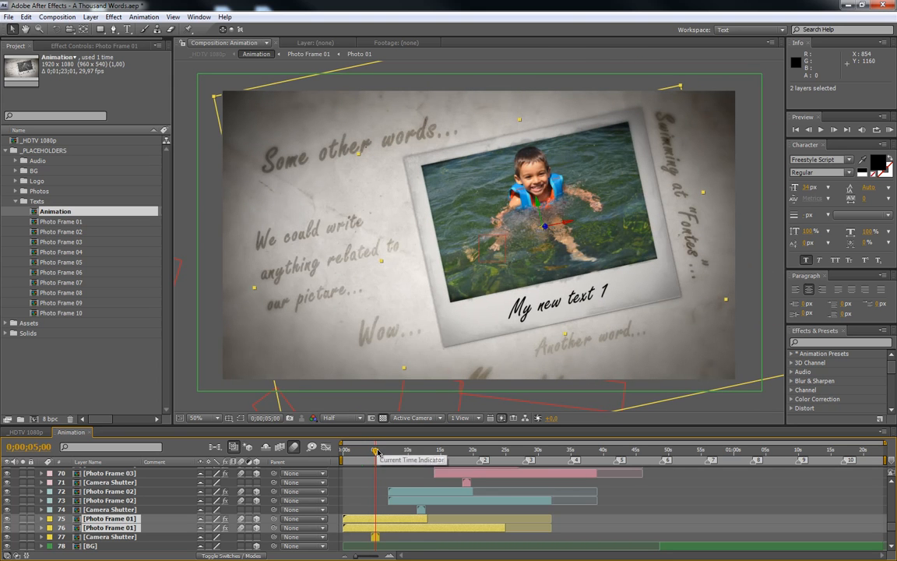
left_click(358, 451)
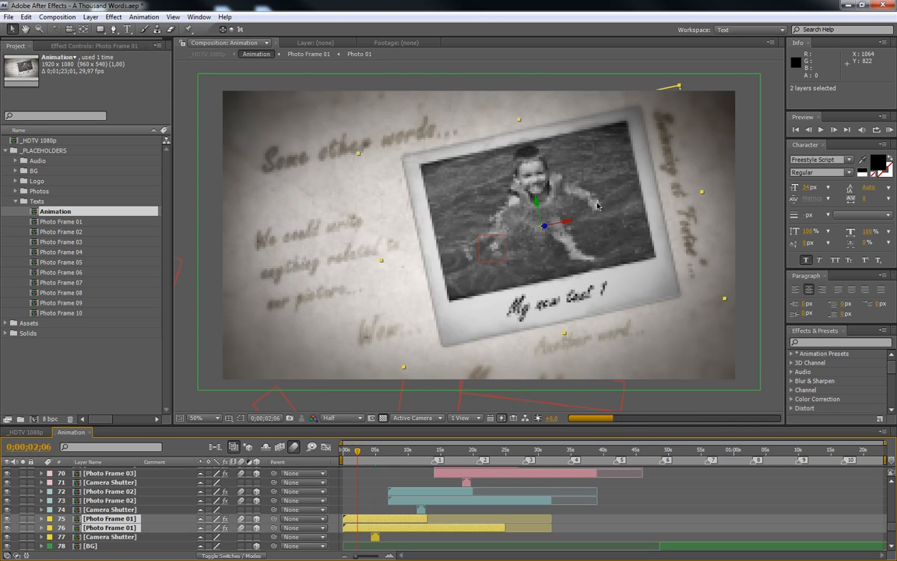
mouse_move(567, 226)
left_mouse_down()
mouse_move(477, 255)
mouse_move(483, 233)
mouse_move(561, 225)
left_mouse_up()
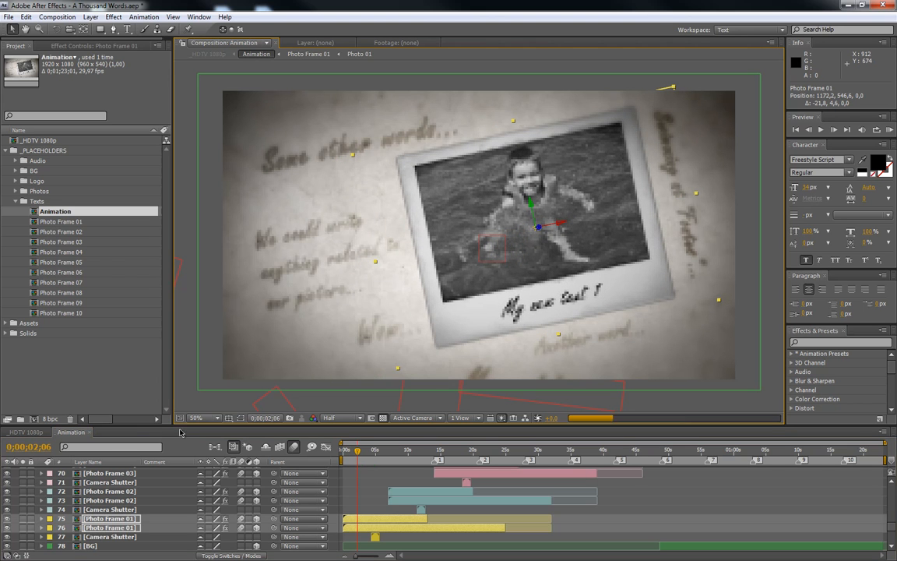
- Set the Z orientation of both Photo Frame 01 layers to 345°
key("r")
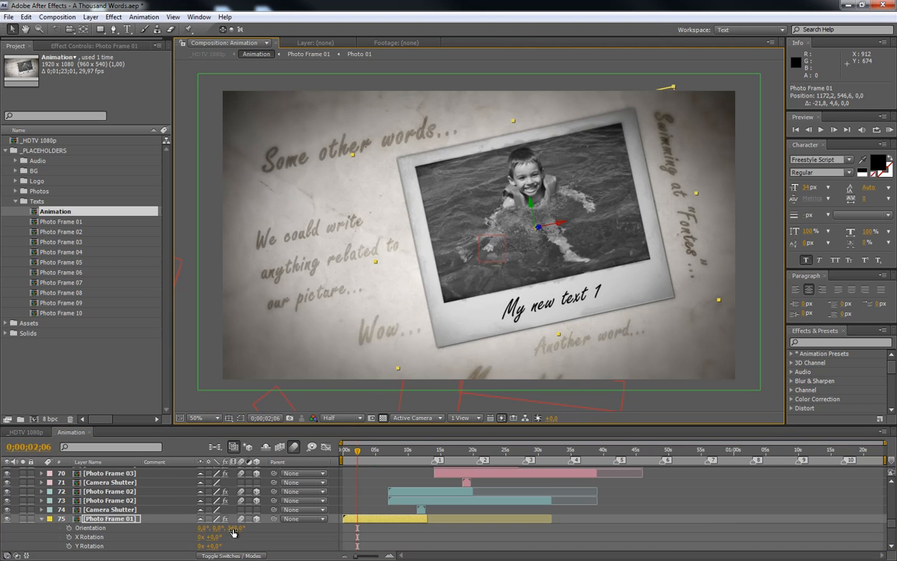
mouse_move(234, 528)
left_mouse_down()
mouse_move(261, 528)
mouse_move(228, 528)
left_mouse_up()
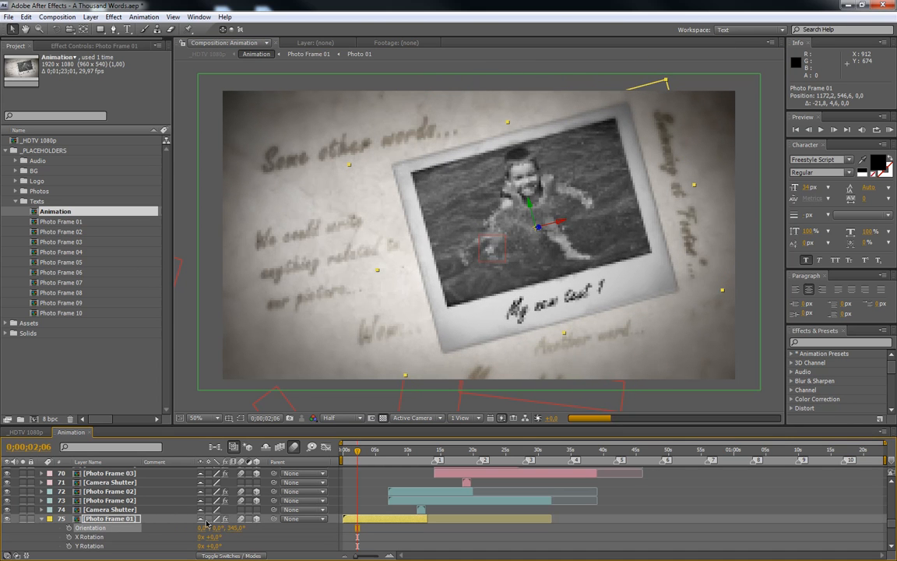
left_click(42, 519)
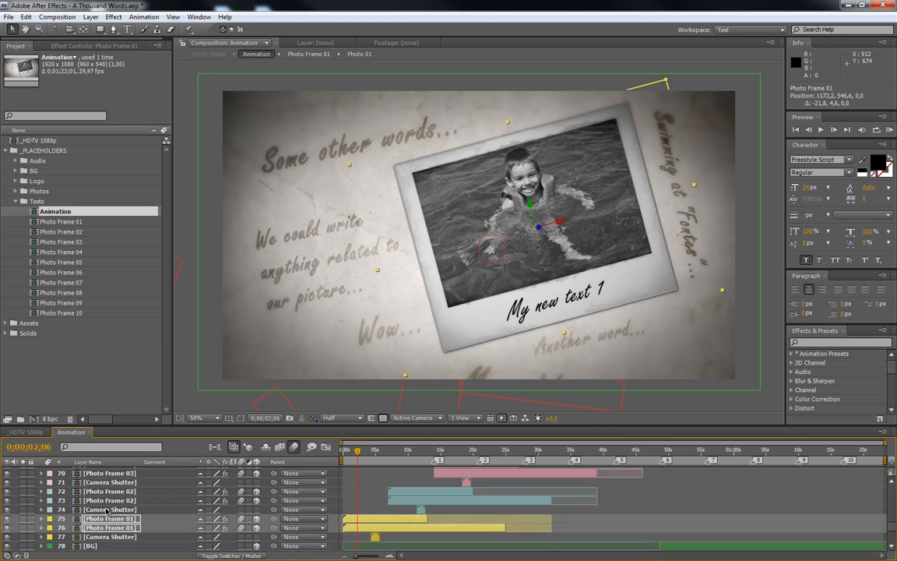
- Review the layers above the photo frames in the Animation composition and select the Logo layer
scroll(106, 512, "up", 5)
scroll(107, 512, "up", 8)
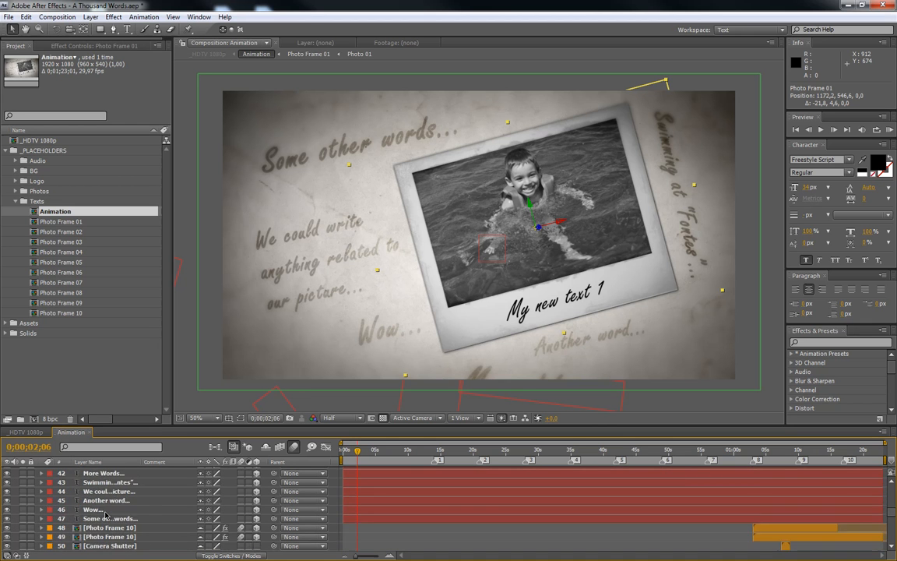
scroll(121, 516, "up", 10)
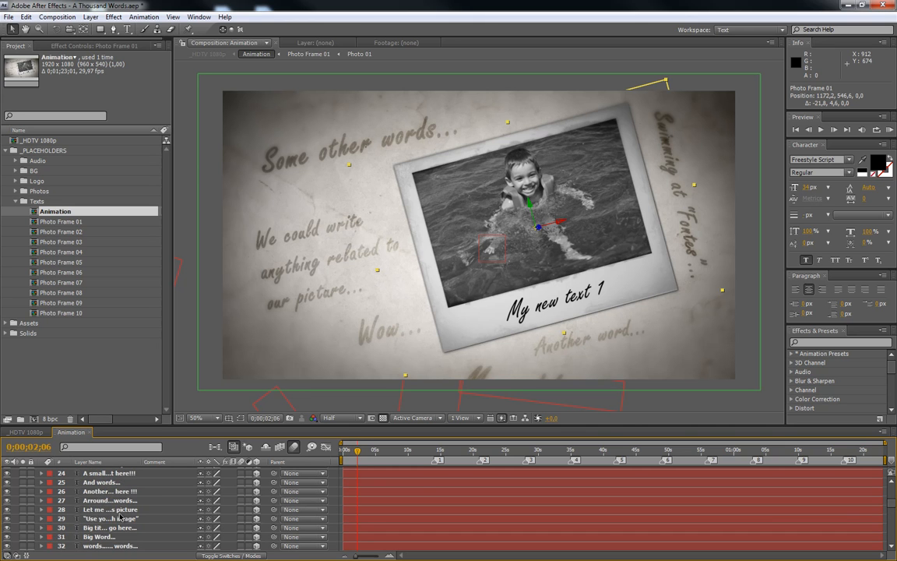
scroll(119, 516, "up", 6)
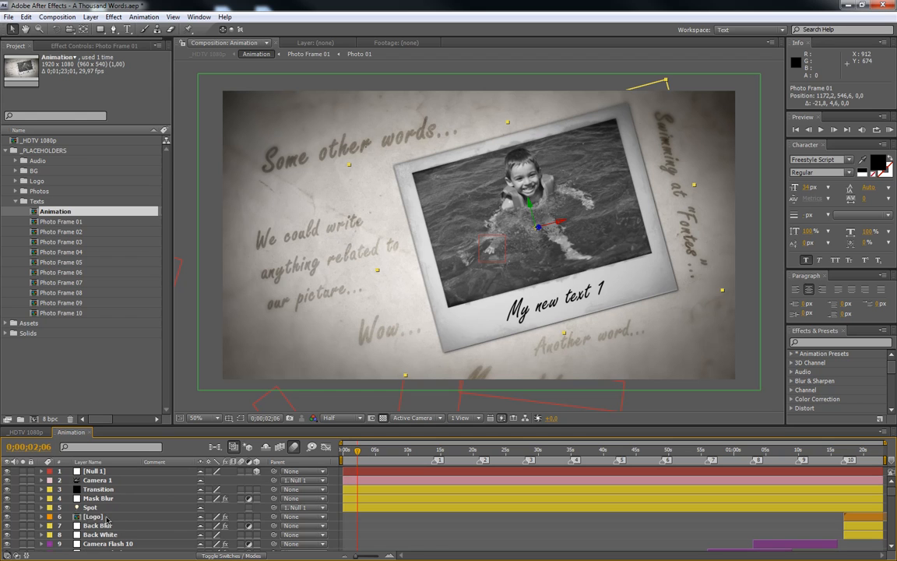
left_click(95, 516)
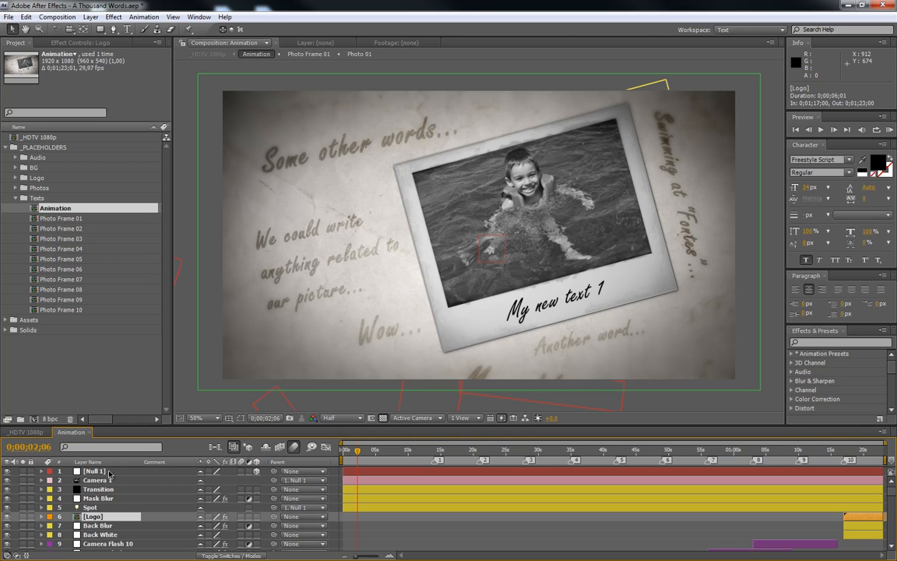
- Inspect the Null 1 layer's keyframed properties, move the current time to 0;00;04;23, and collapse the layer
left_click(95, 472)
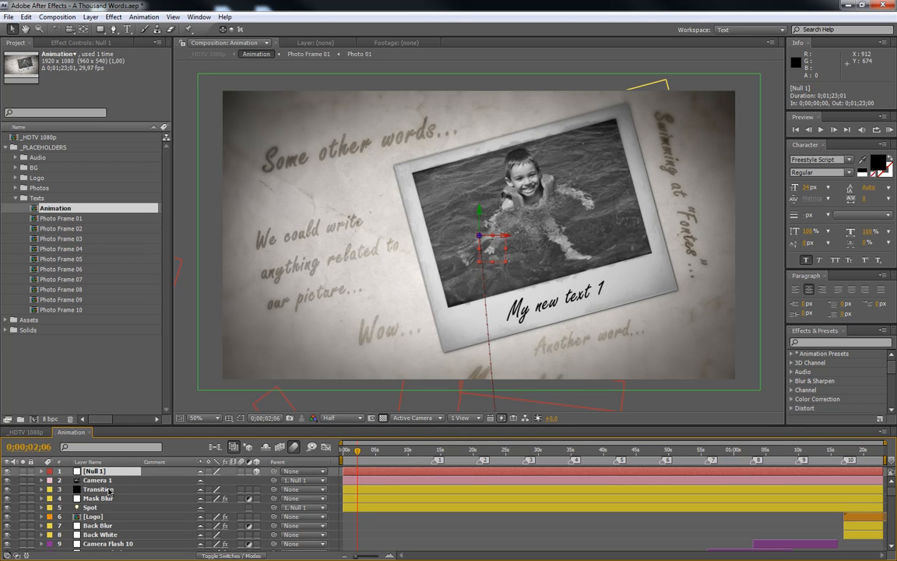
key("u")
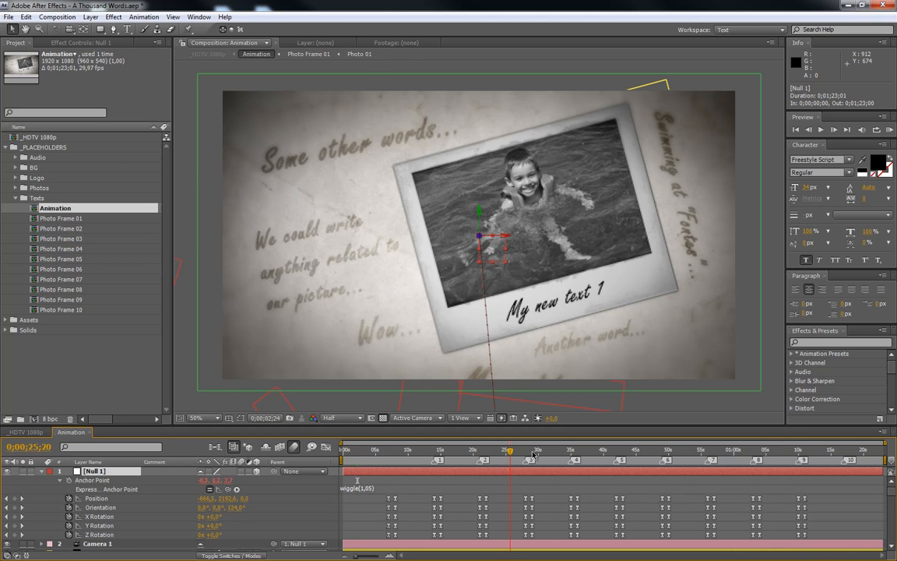
left_click(533, 452)
left_click_drag(533, 451, 374, 469)
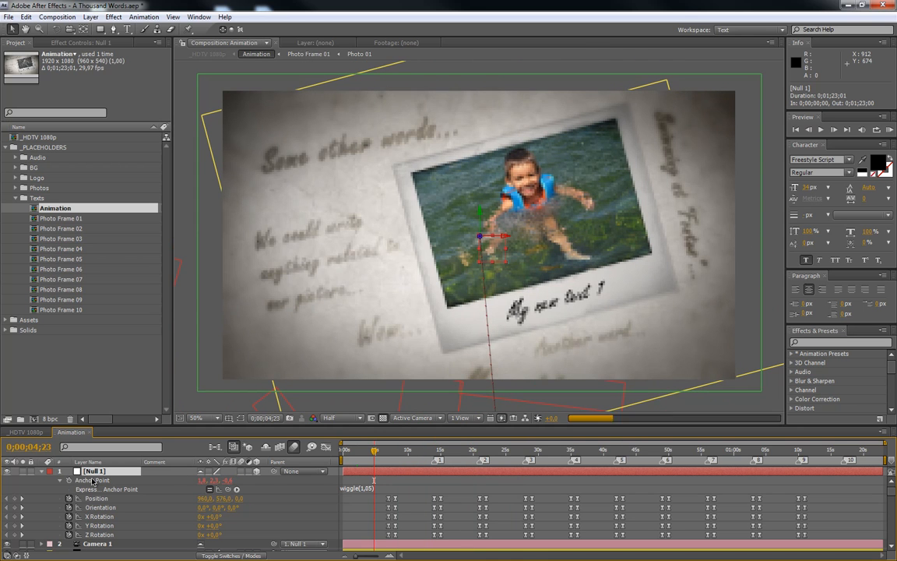
left_click(42, 471)
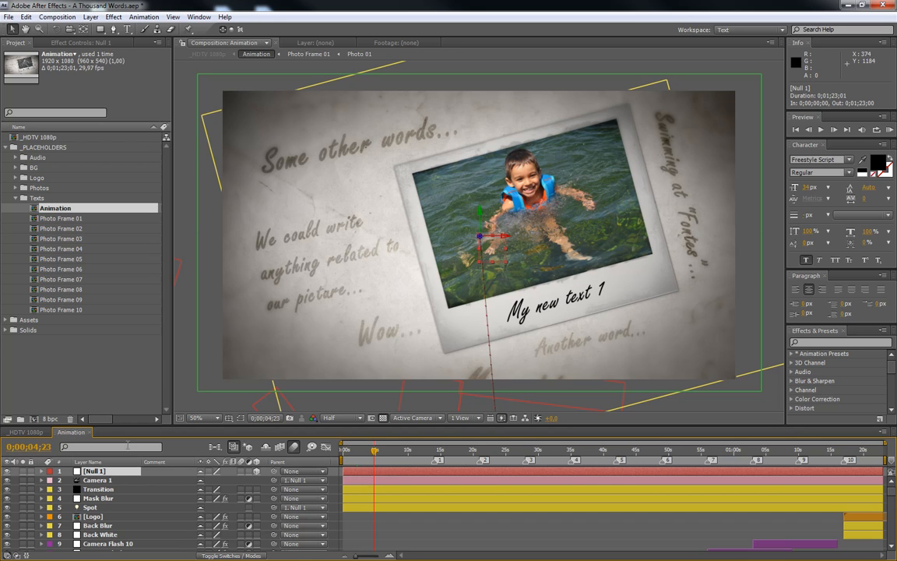
- Hide the shy layers in the Animation composition and look through the remaining text layers
left_click(267, 448)
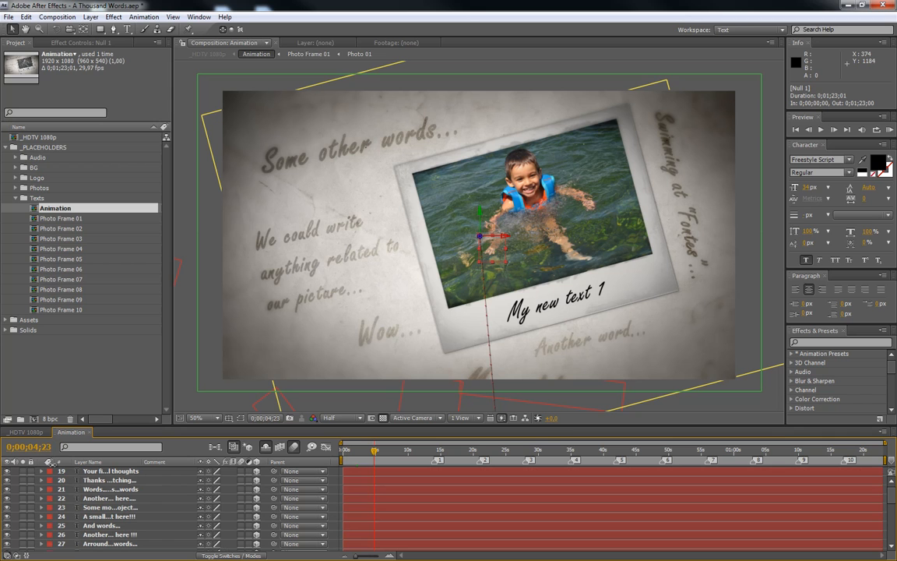
scroll(152, 490, "down", 5)
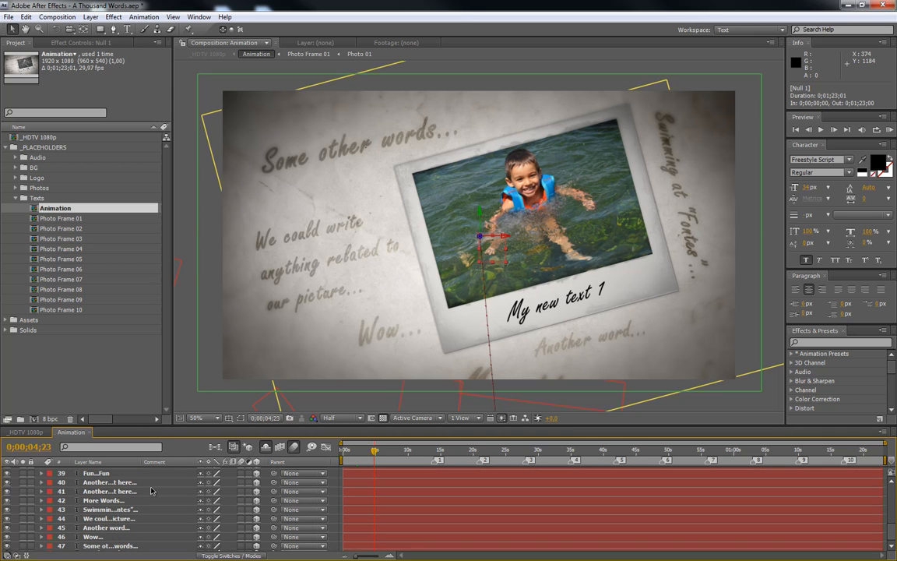
scroll(138, 510, "up", 5)
- Collapse and reopen the Texts folder, select the Animation composition, and review its editable text layers
left_click(15, 198)
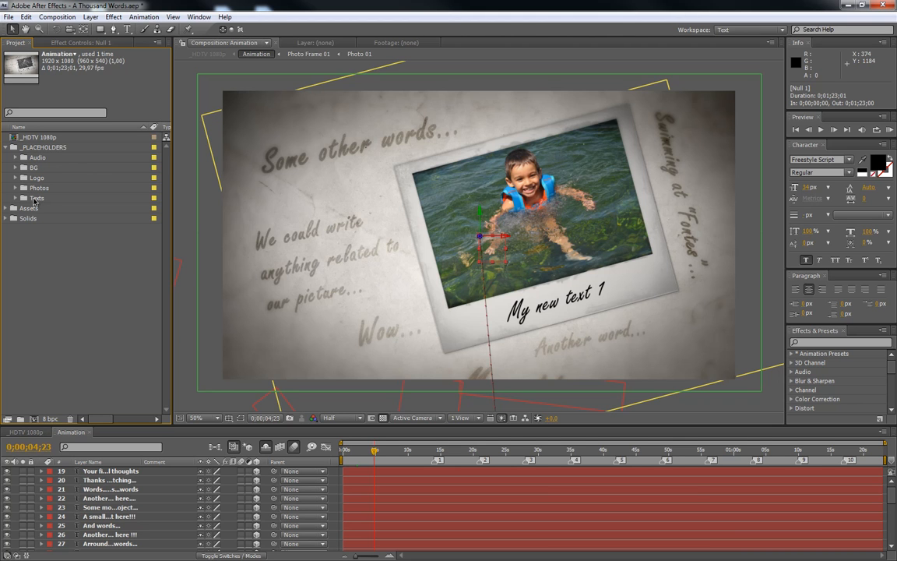
left_click(21, 199)
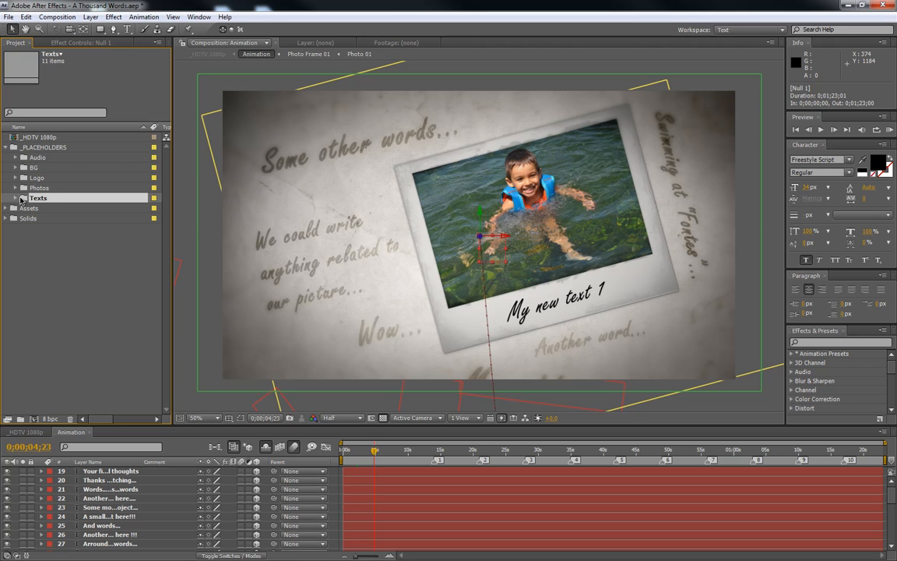
left_click(17, 199)
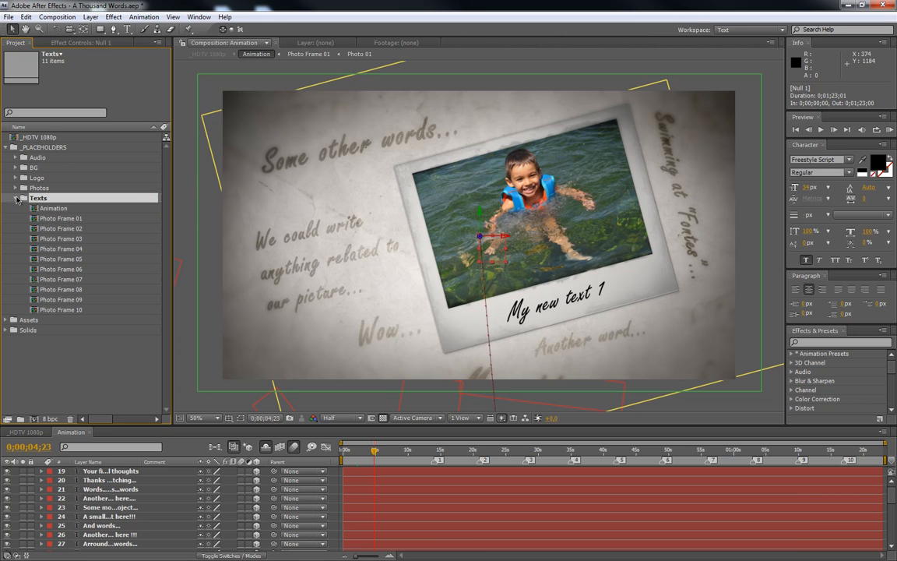
left_click(50, 208)
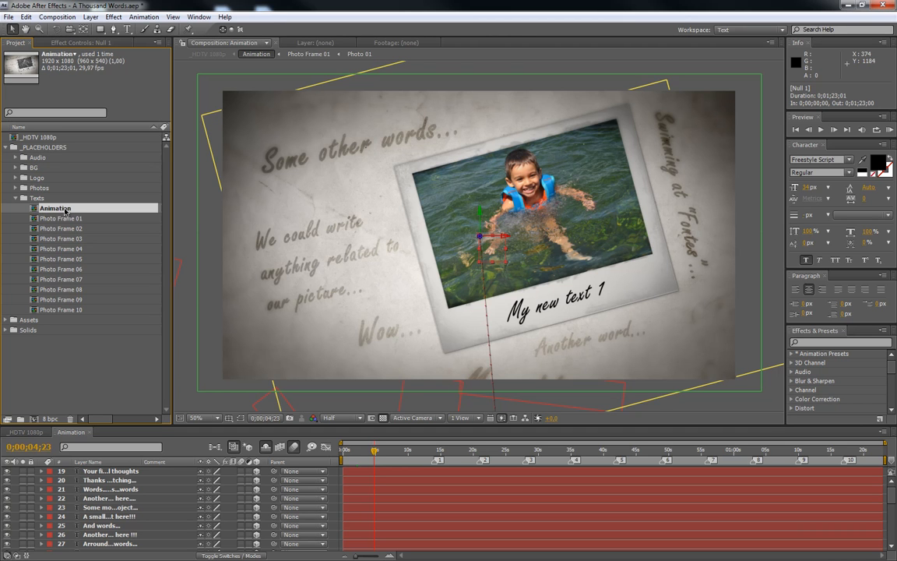
scroll(106, 515, "down", 7)
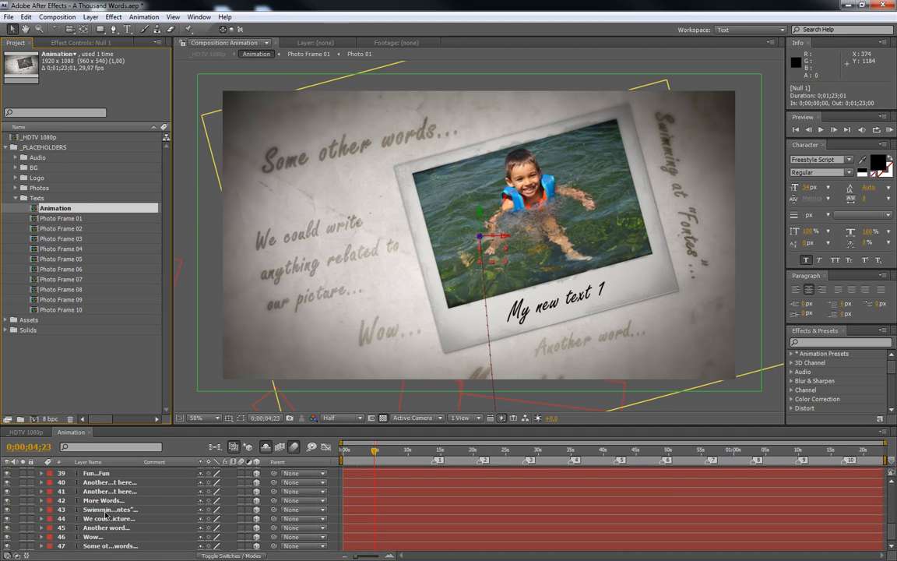
scroll(106, 515, "up", 7)
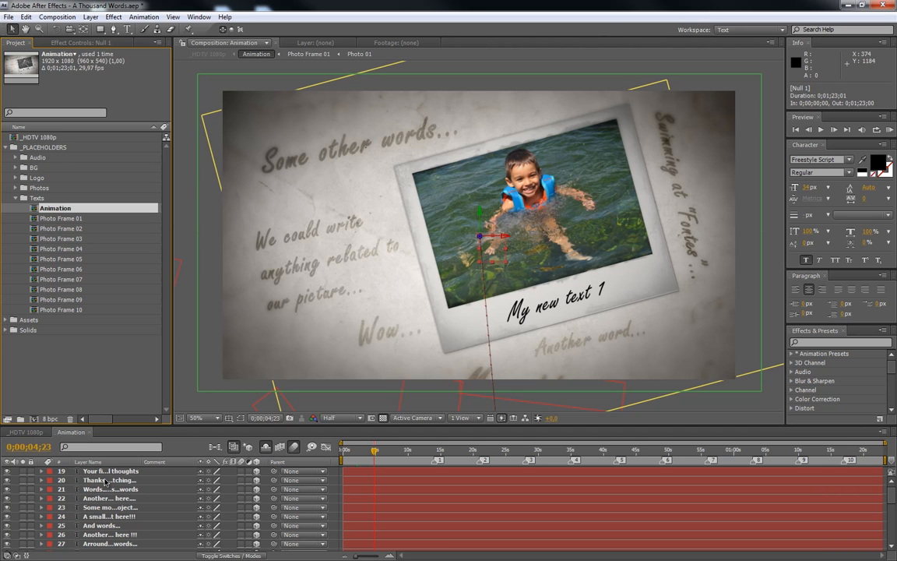
- Reveal the shy layers and examine the whole layer stack down to the BG layers
left_click(269, 448)
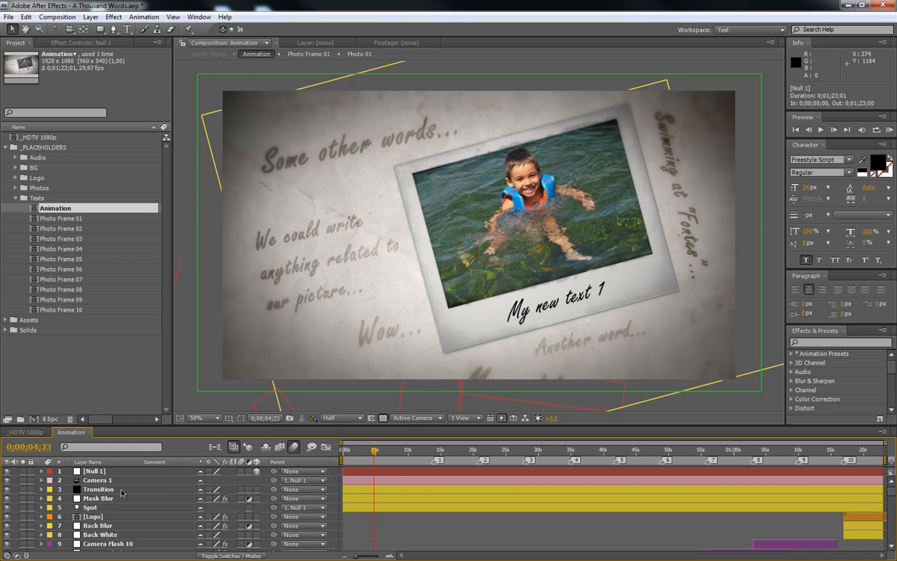
scroll(114, 509, "down", 20)
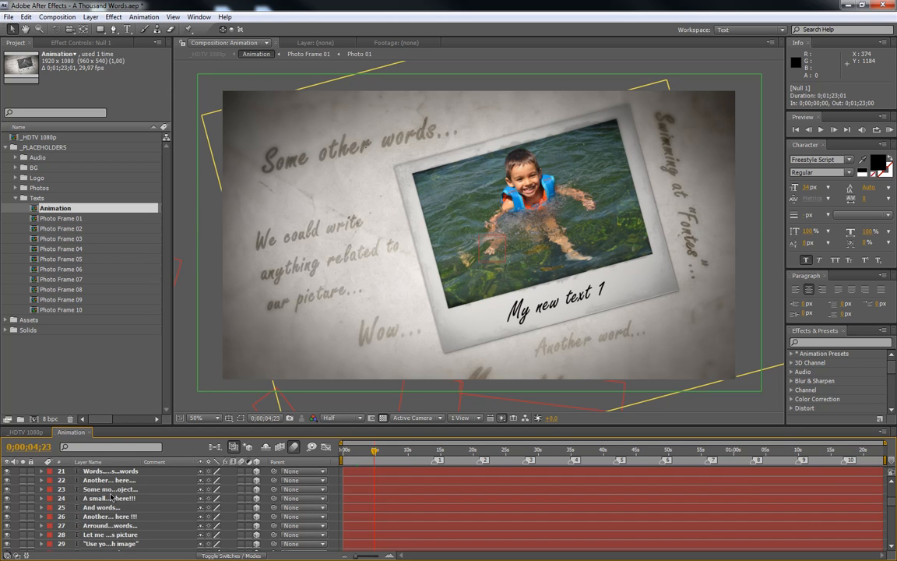
scroll(111, 498, "up", 8)
scroll(111, 497, "down", 12)
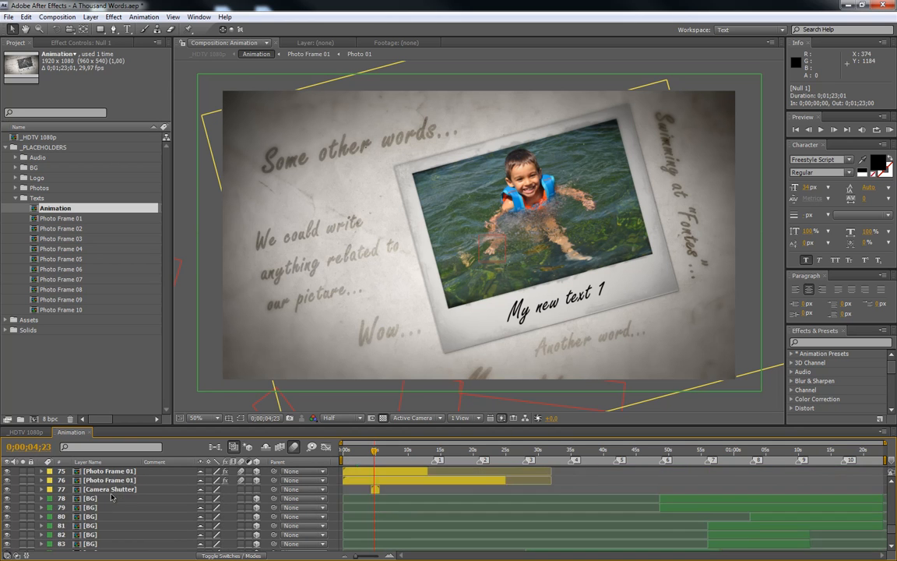
scroll(111, 498, "up", 20)
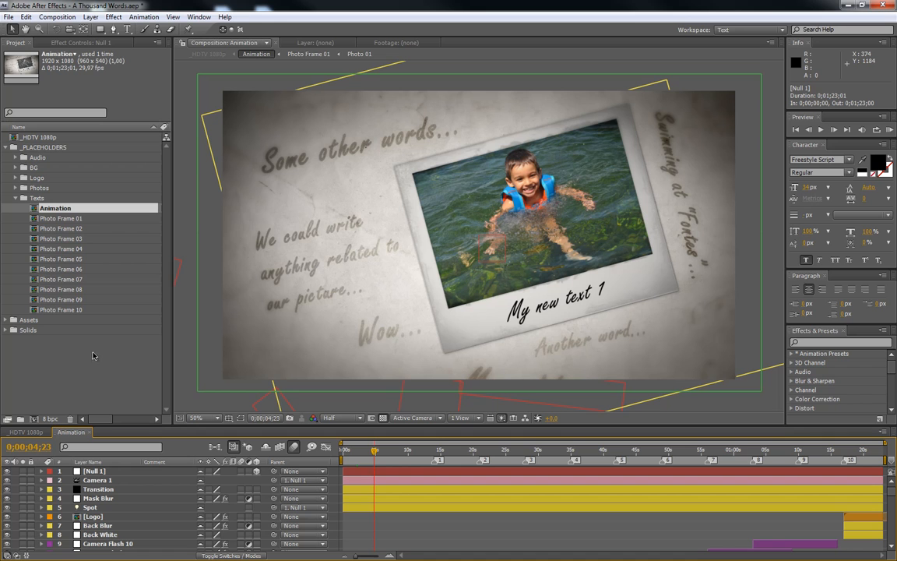
- Collapse the Texts folder, and review the Audio, BG, Logo and Photos placeholder folders, checking the subfolders inside Photos
left_click(15, 202)
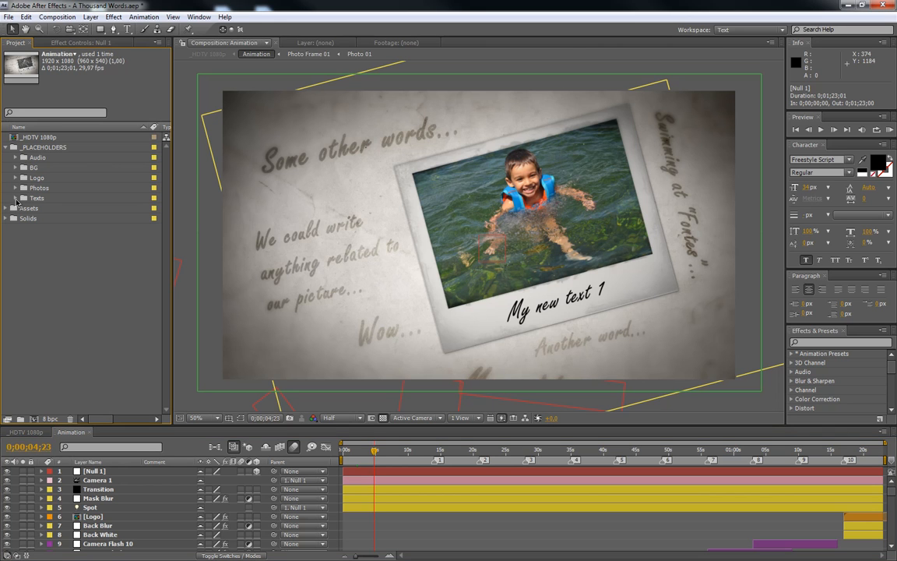
left_click(38, 158)
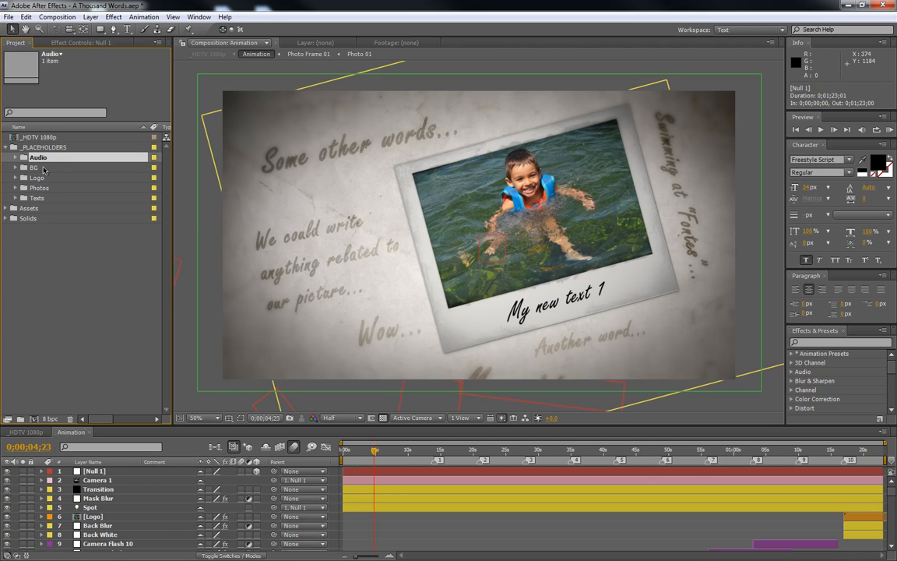
left_click(42, 169)
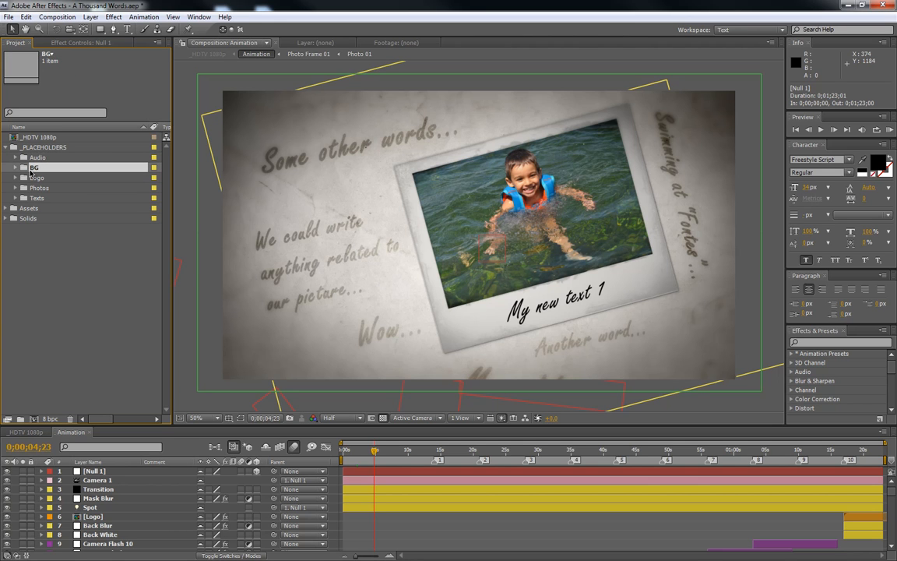
left_click(39, 178)
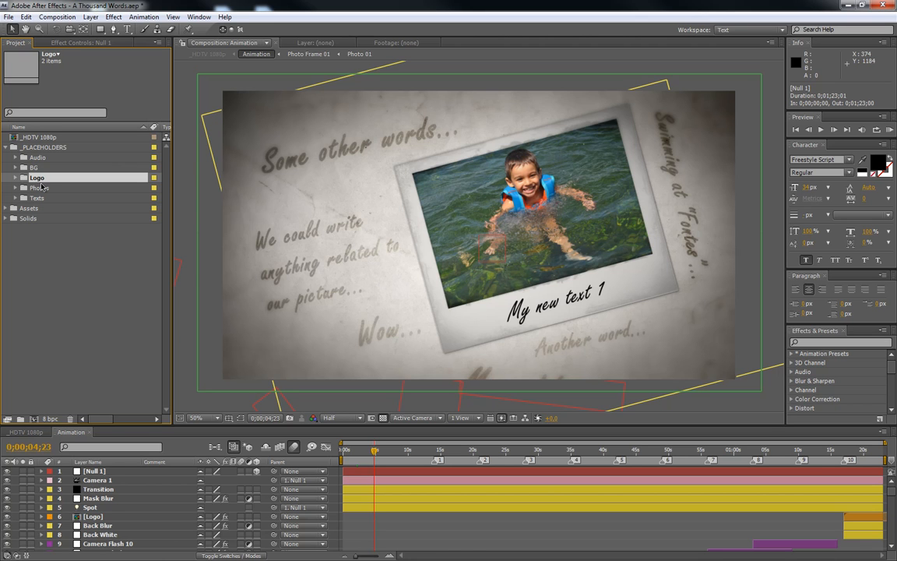
left_click(27, 189)
double_click(26, 188)
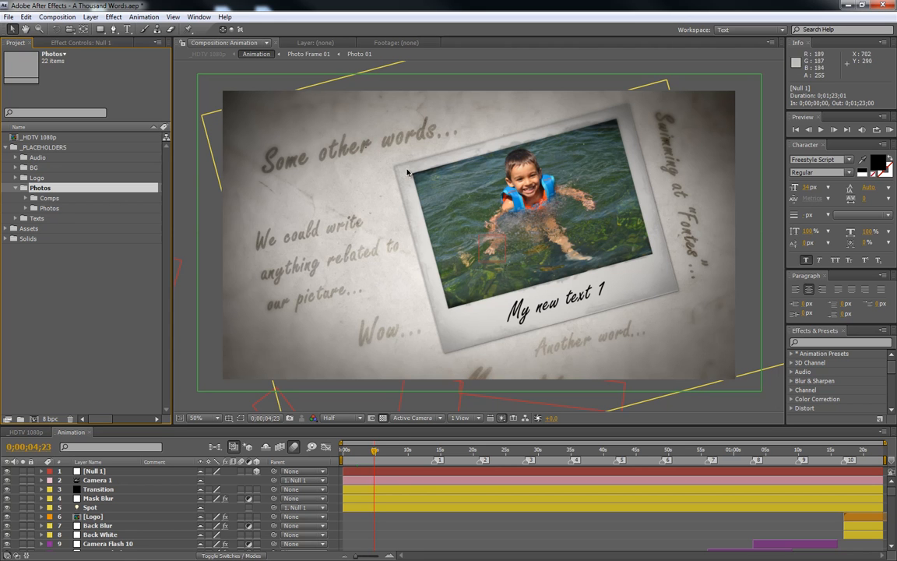
left_click(16, 189)
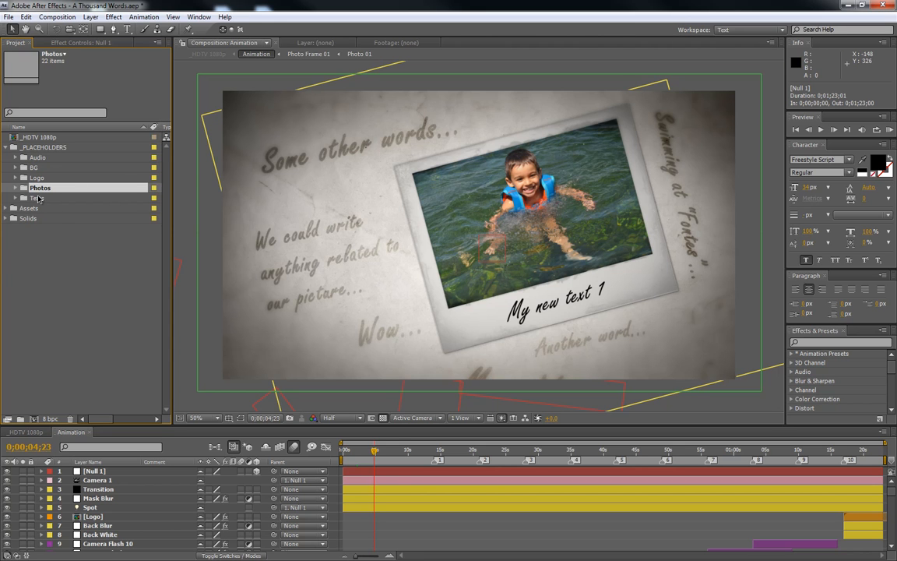
- Expand the Texts folder and review its Photo Frame 01 and Animation compositions
left_click(37, 198)
left_click(15, 198)
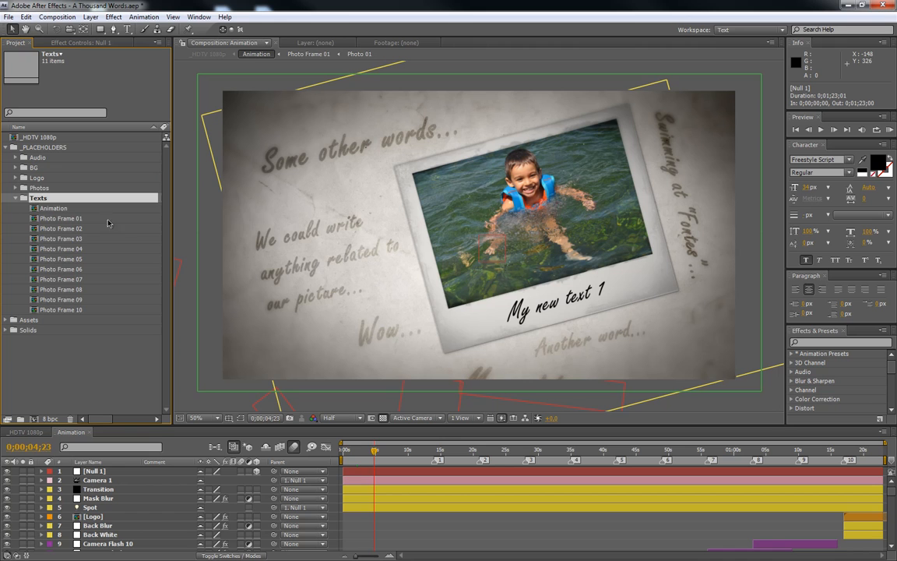
left_click(61, 218)
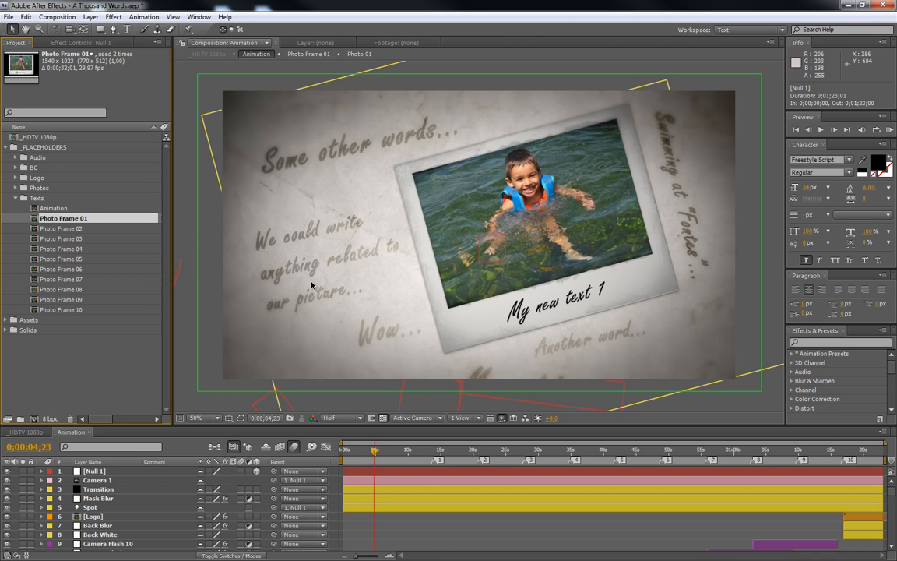
left_click(53, 209)
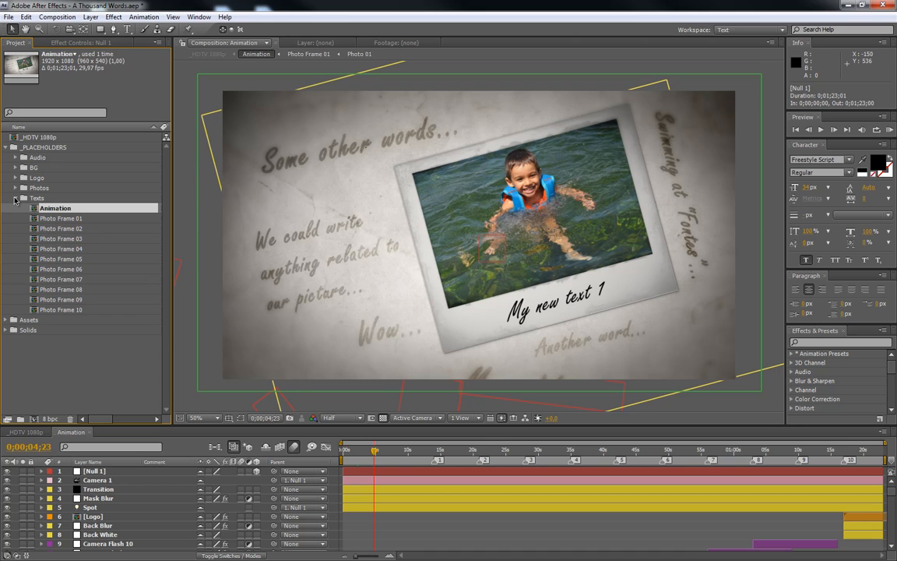
- Hide the shy layers in the Animation composition, and collapse the Texts and _PLACEHOLDERS folders
scroll(115, 502, "down", 5)
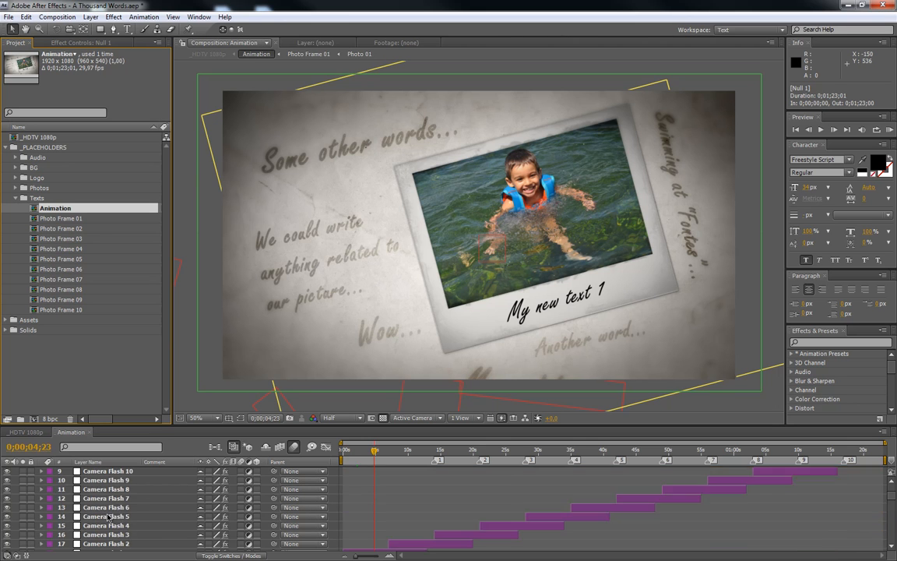
scroll(115, 502, "up", 5)
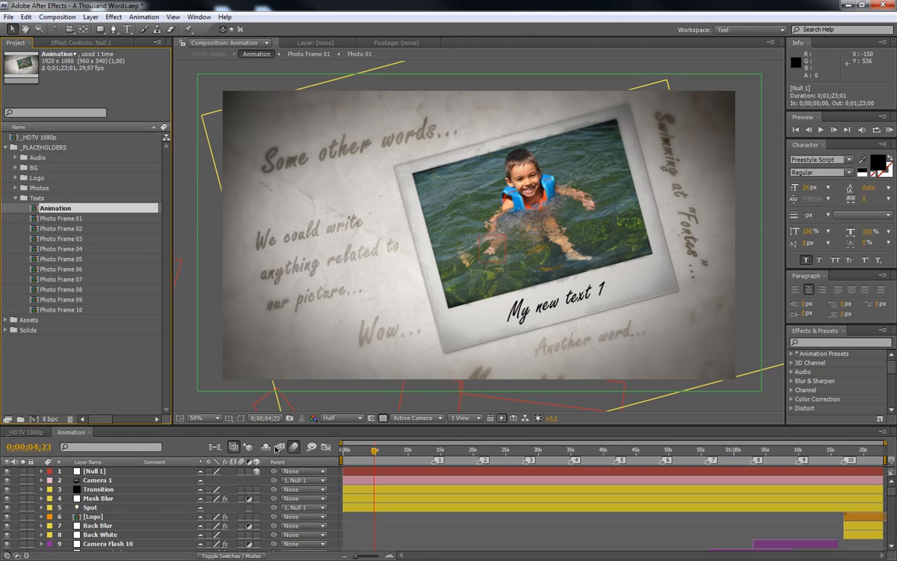
scroll(85, 460, "down", 6)
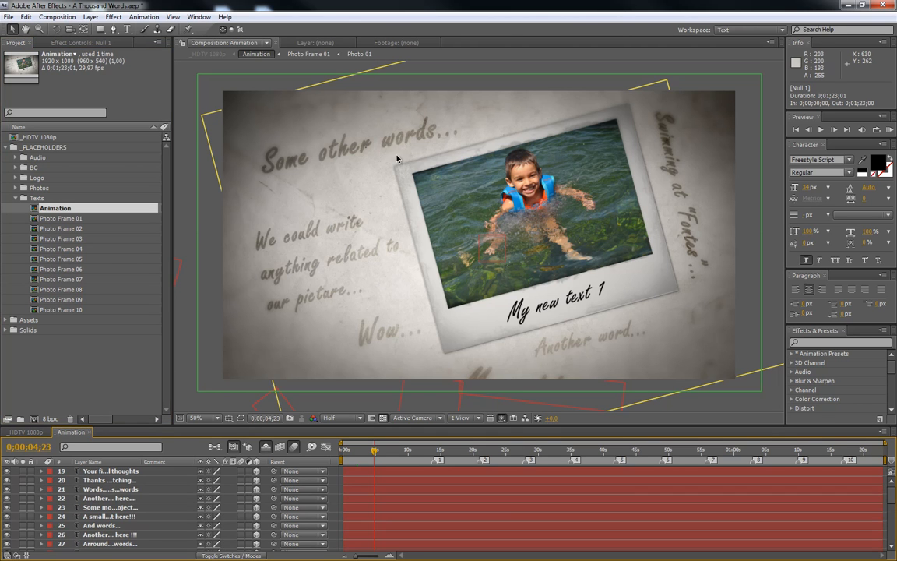
left_click(14, 198)
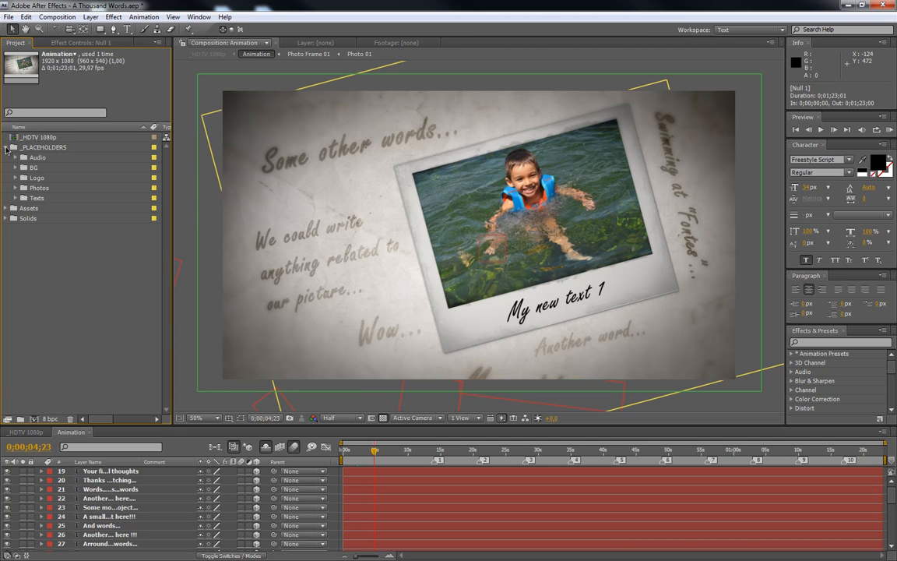
left_click(7, 148)
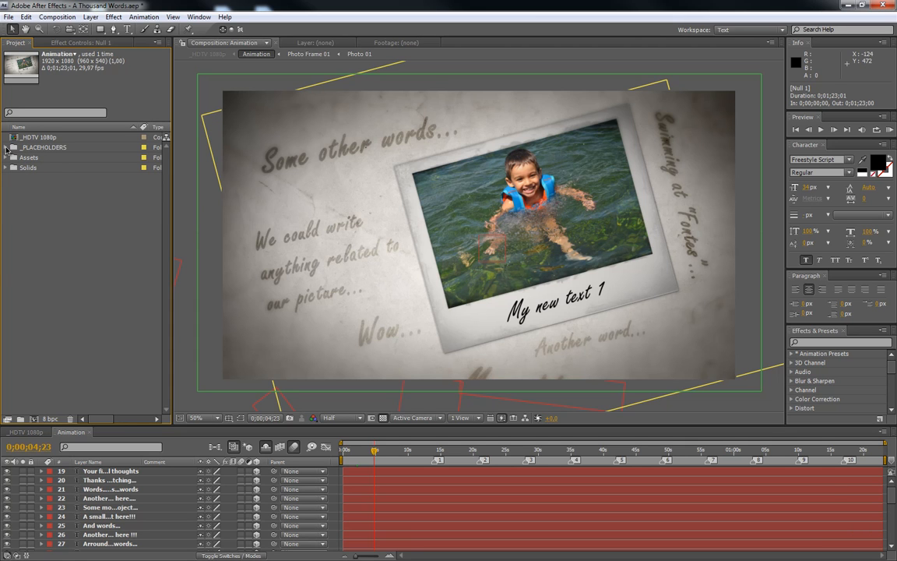